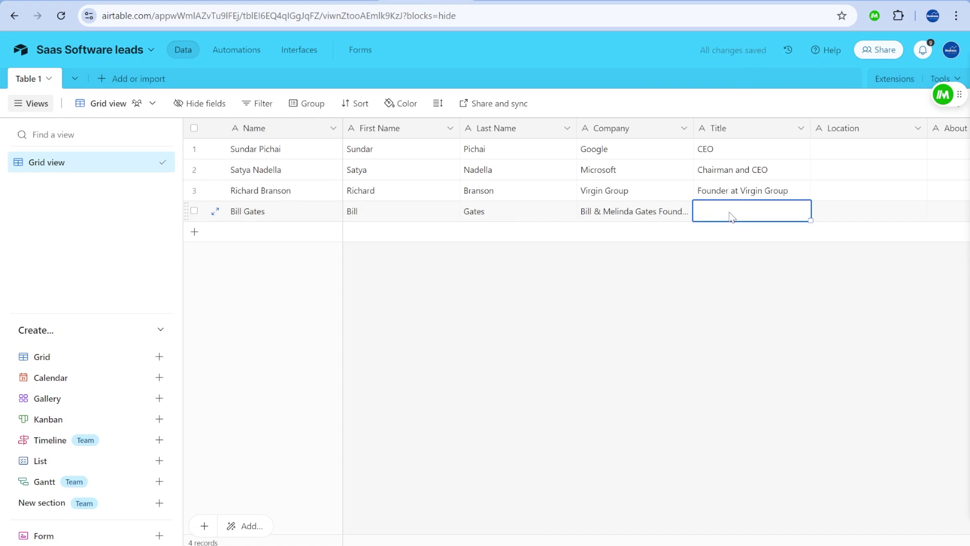
Enter Co-chair as lead 4's Title, then run Magical's LinkedIn to Airtable automation on the profile.
text(Co-chair)
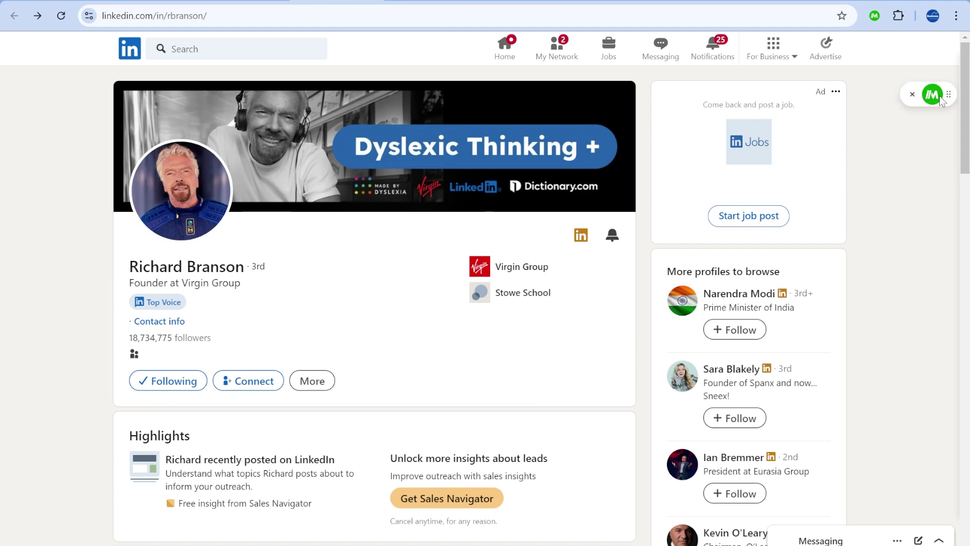
click(930, 96)
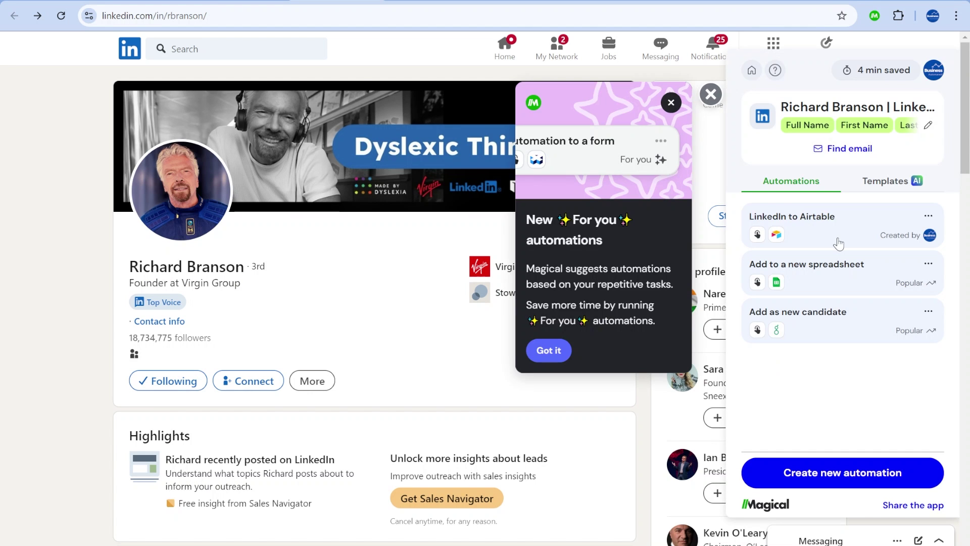
click(838, 244)
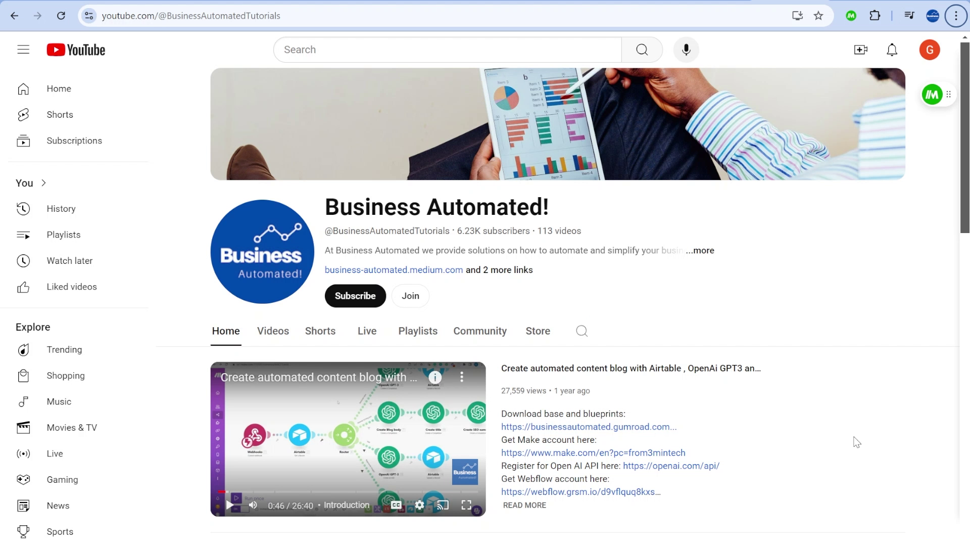
Open the channel's Join options and view the Automation Advocate and $99.99/month Business Automator! tiers.
scroll(892, 301, down, 3)
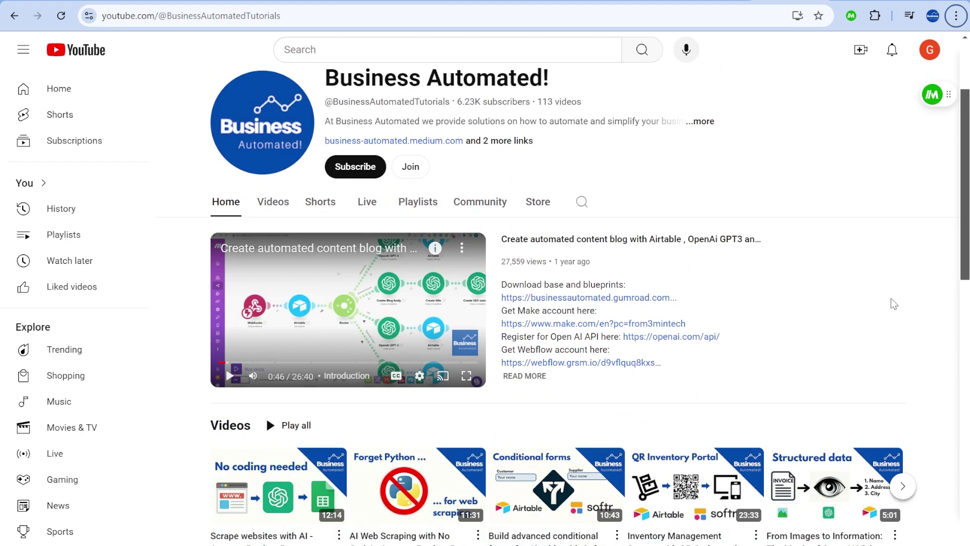
scroll(891, 300, down, 2)
scroll(888, 312, down, 3)
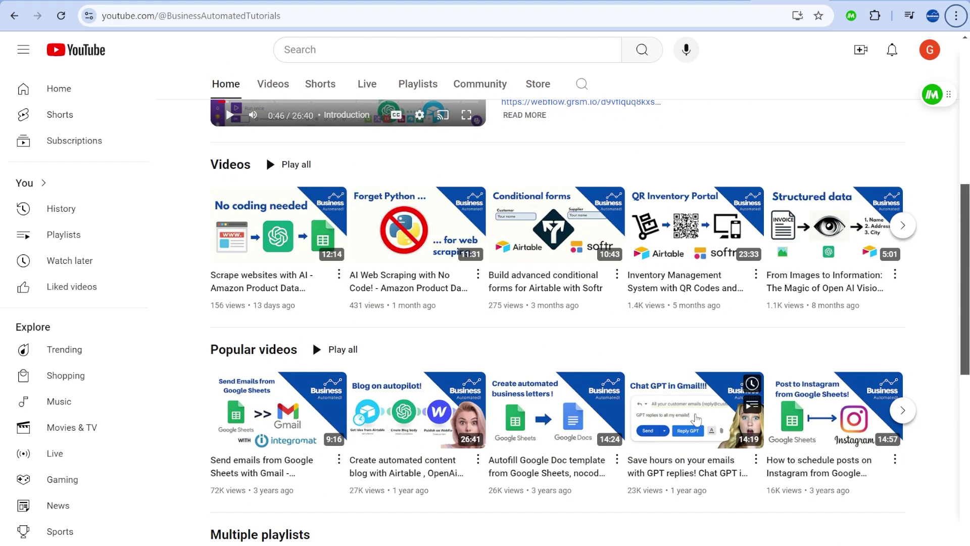
scroll(638, 314, up, 8)
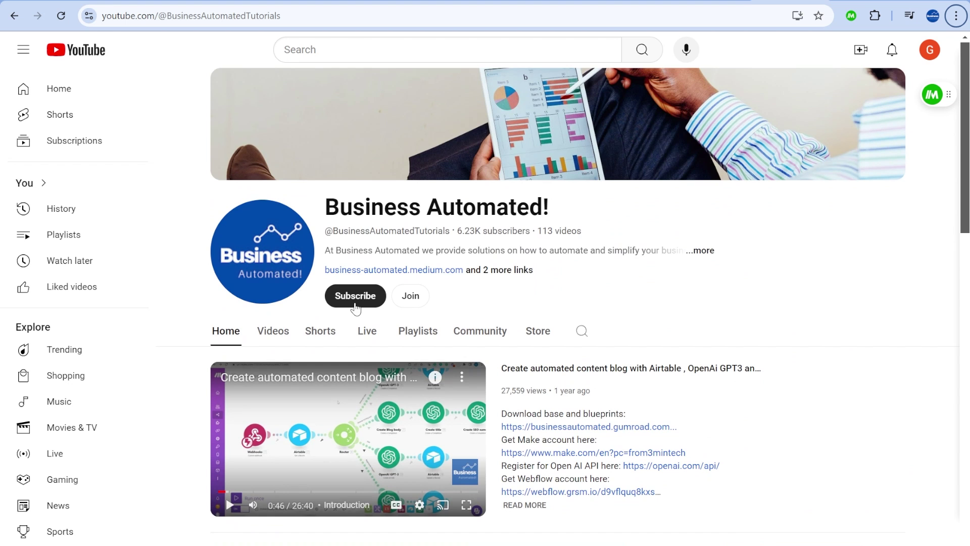
scroll(555, 353, down, 3)
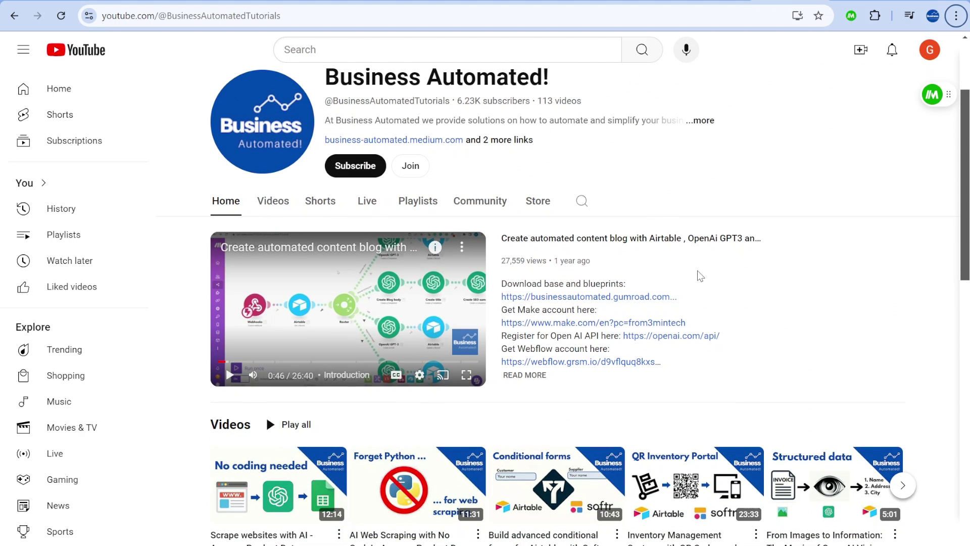
click(410, 166)
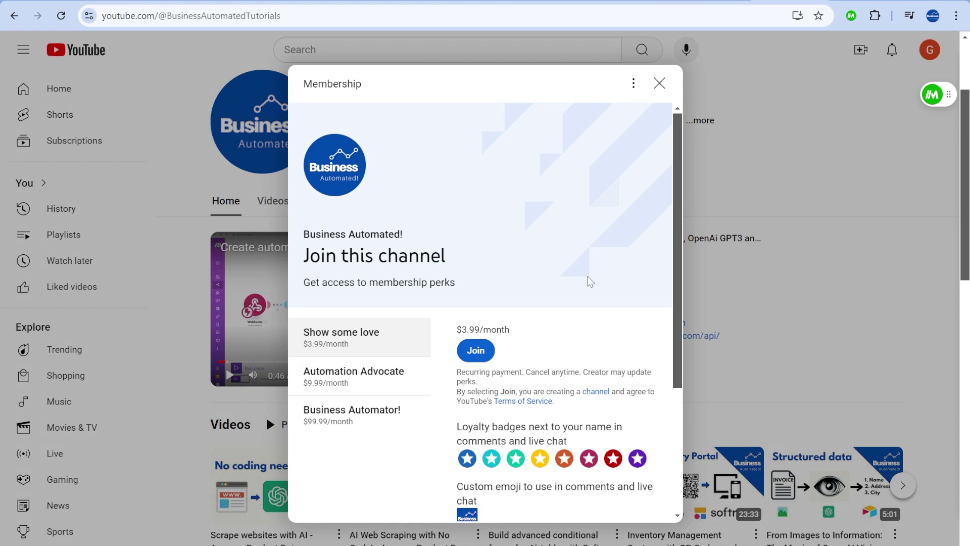
scroll(603, 360, down, 1)
scroll(601, 360, down, 2)
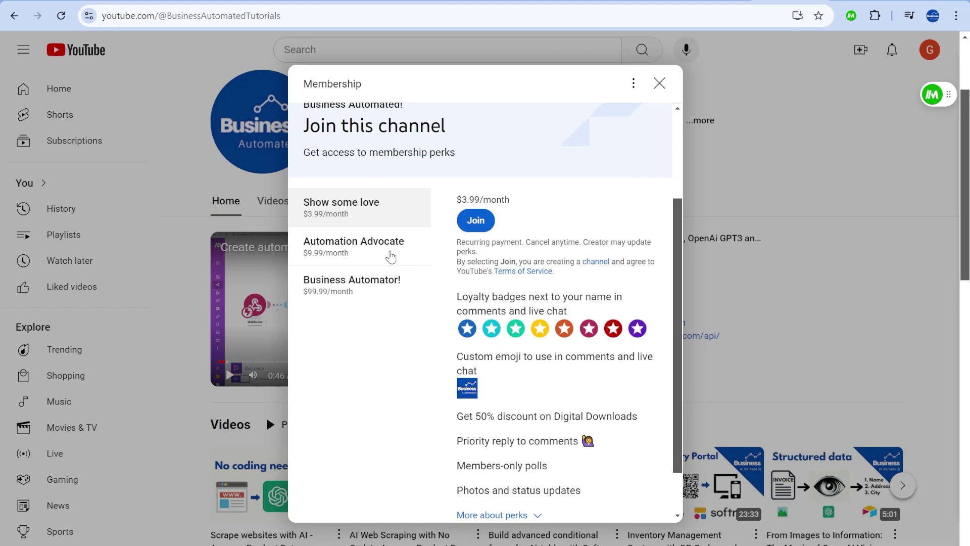
click(391, 258)
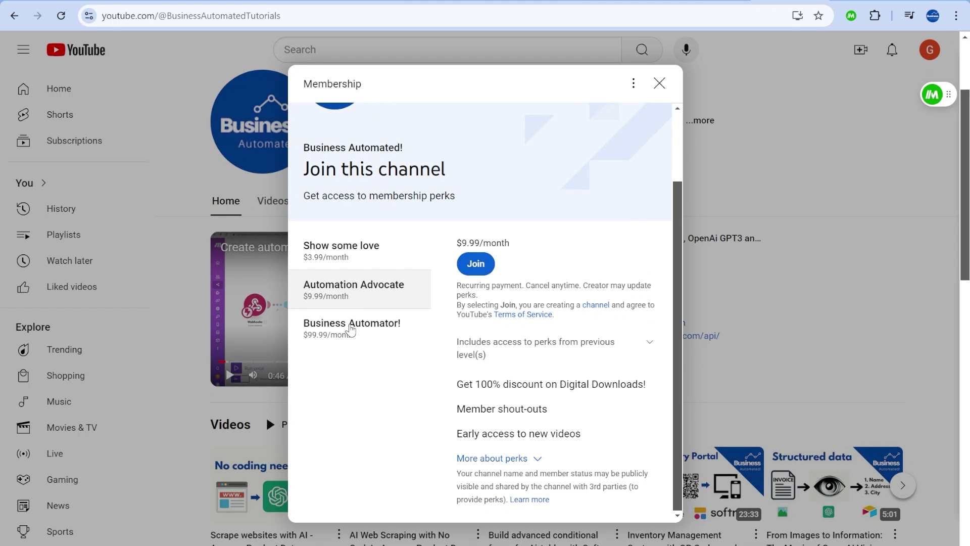
click(349, 329)
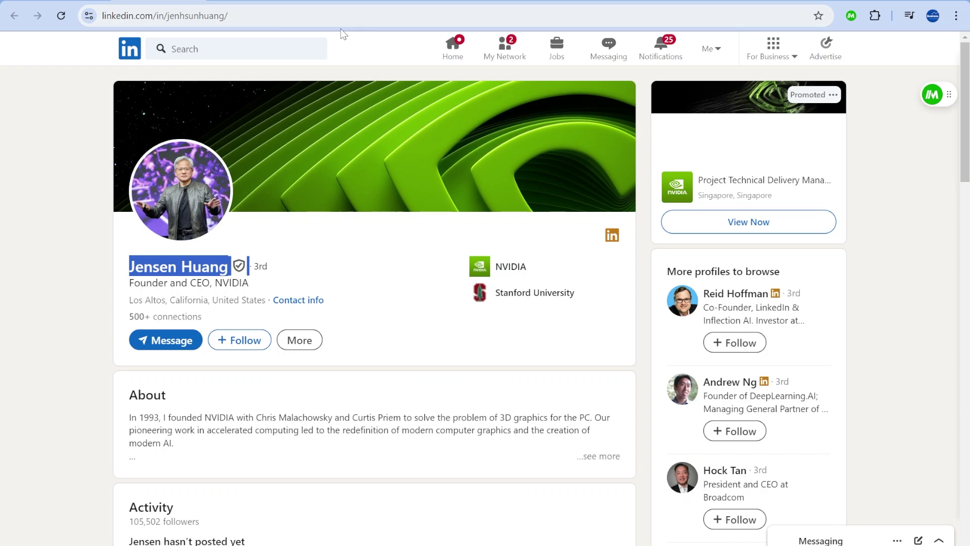
Select the profile owner's full name on the LinkedIn profile, then go to getmagical.com.
click(376, 269)
drag(130, 266, 228, 267)
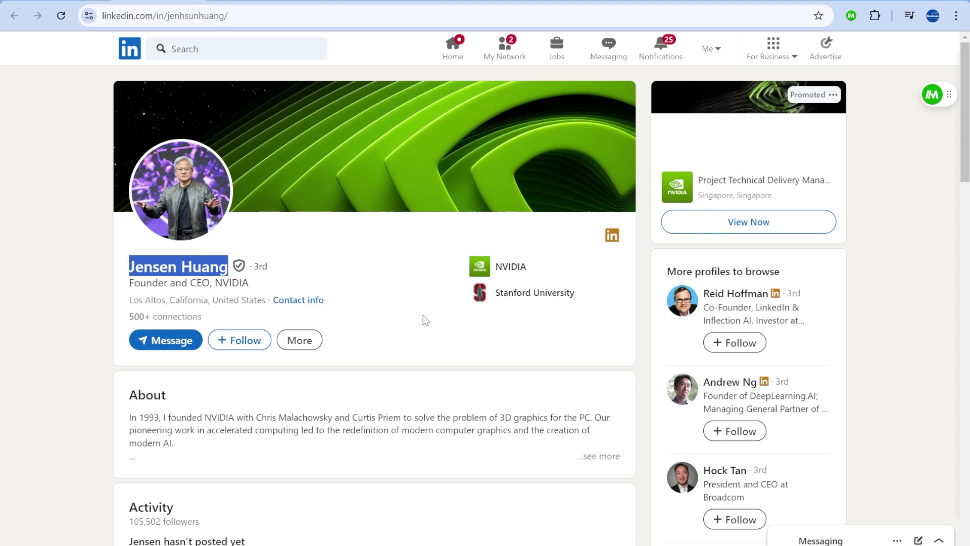
scroll(426, 319, down, 1)
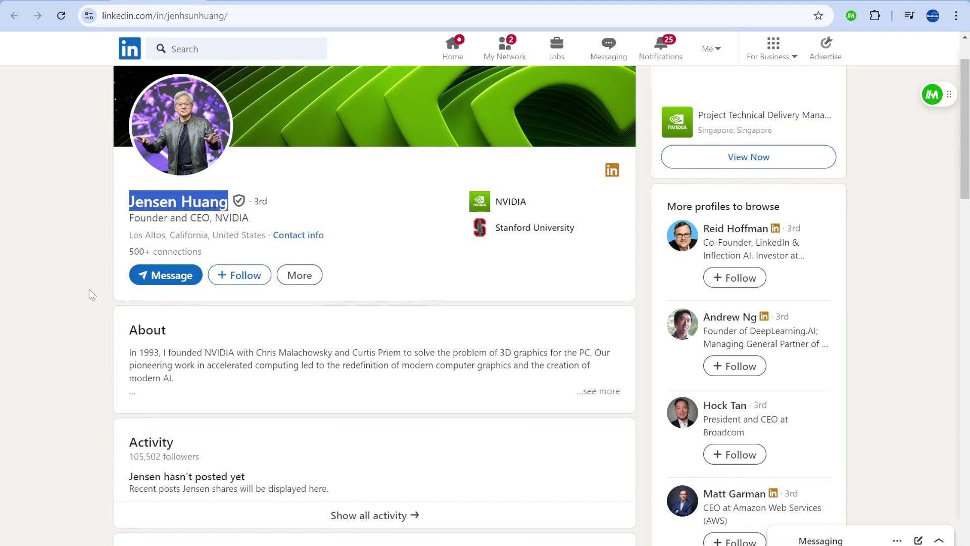
click(121, 202)
drag(121, 203, 234, 202)
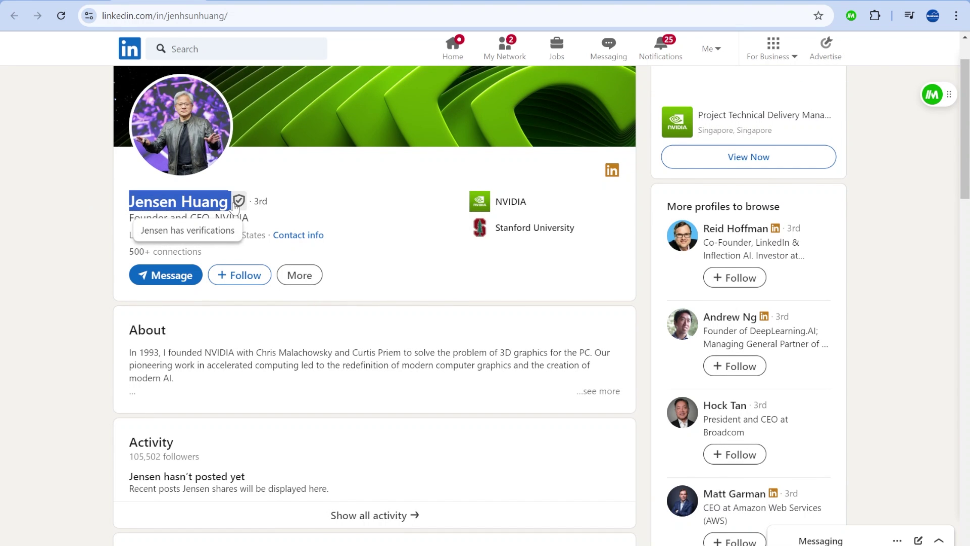
click(329, 5)
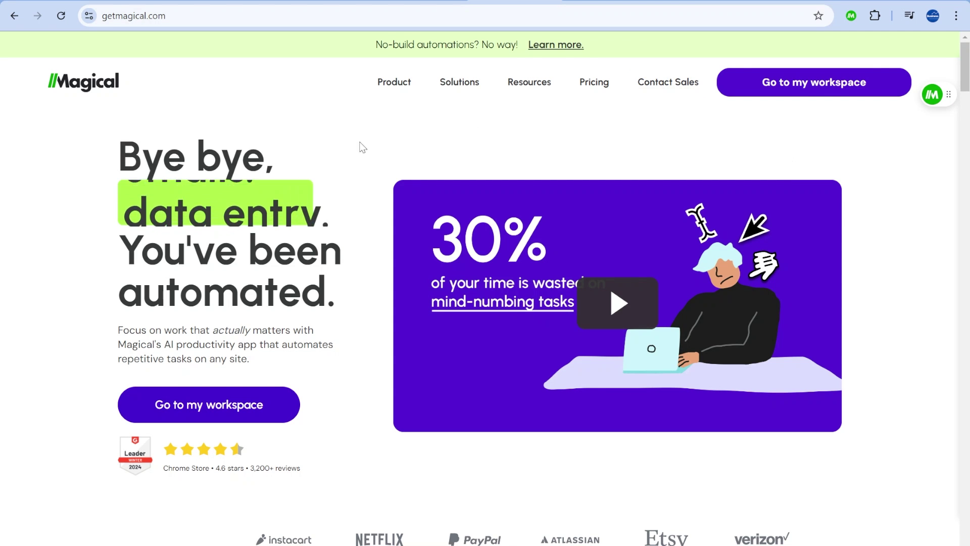
Browse getmagical.com, then look over the Web Store listing for Magical: AI Agent for Autofill Automation.
scroll(897, 197, down, 4)
scroll(899, 187, down, 5)
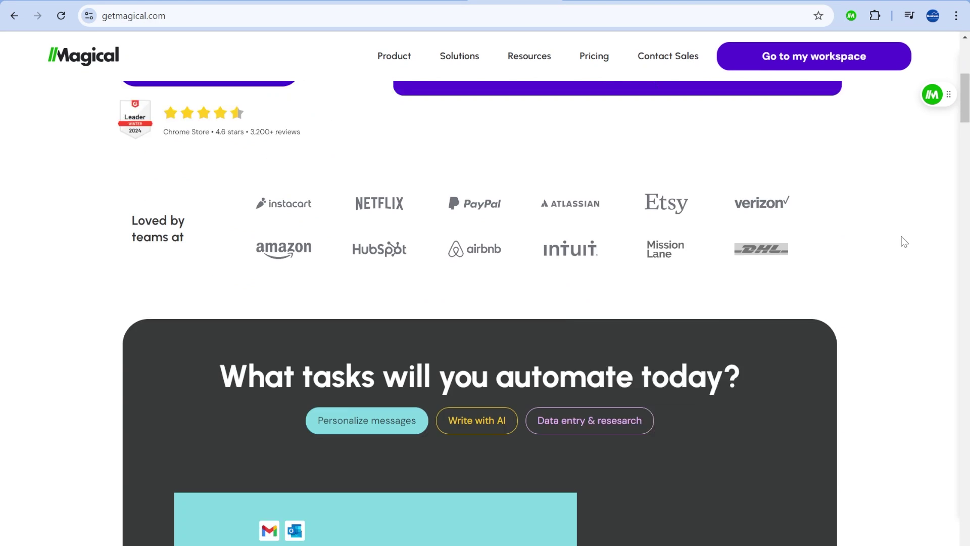
scroll(854, 180, up, 8)
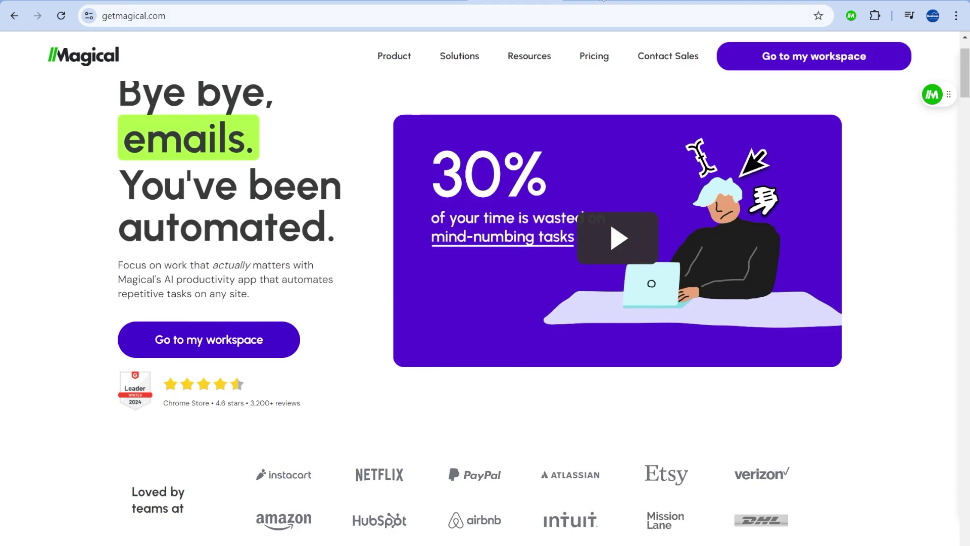
click(626, 7)
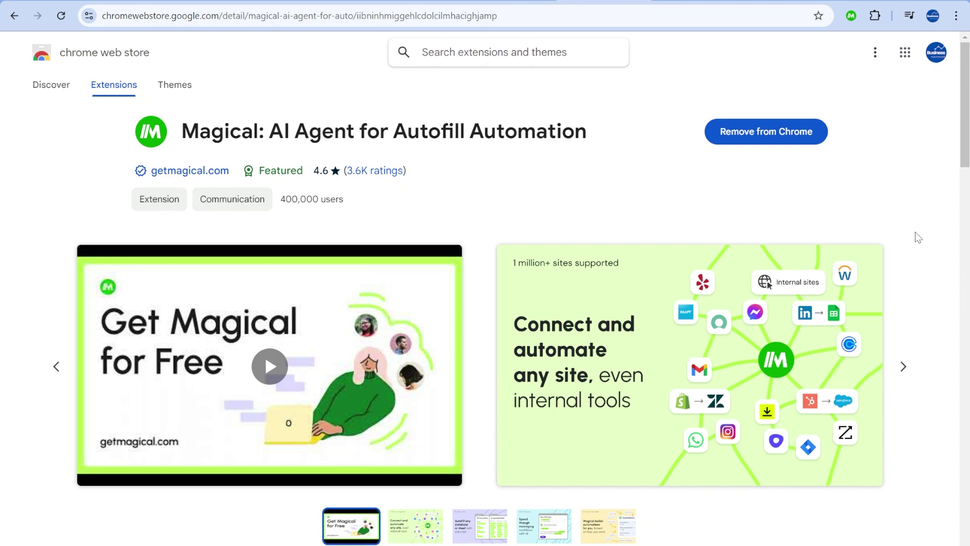
scroll(919, 238, down, 6)
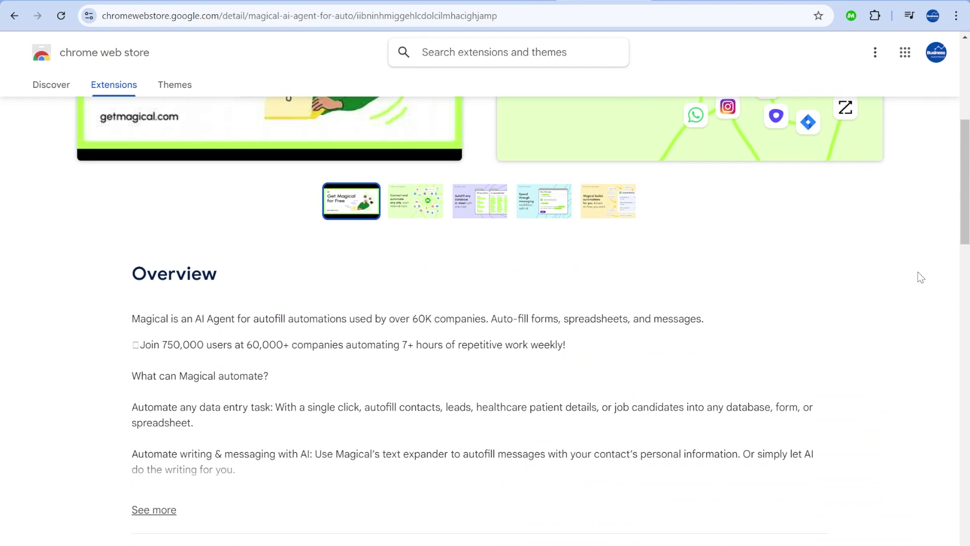
scroll(631, 303, down, 4)
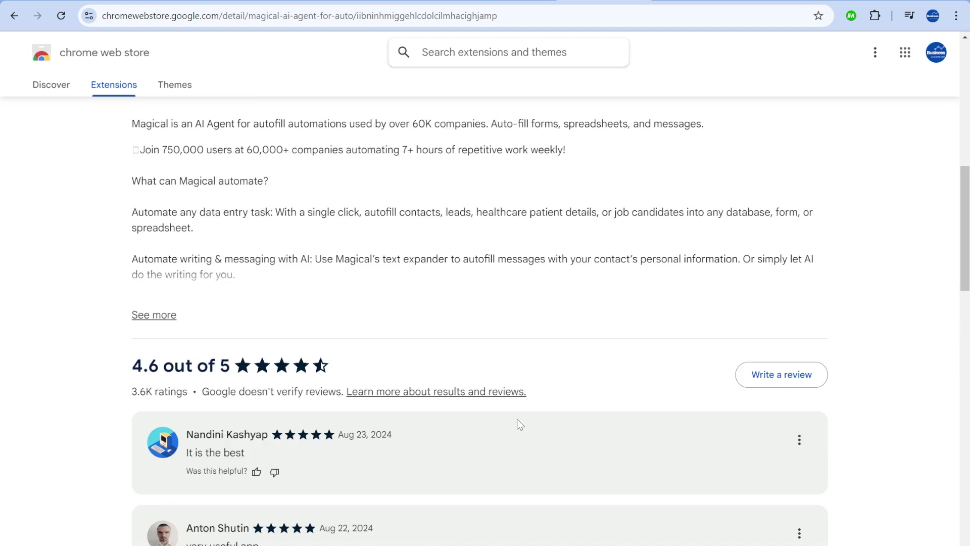
scroll(528, 431, up, 10)
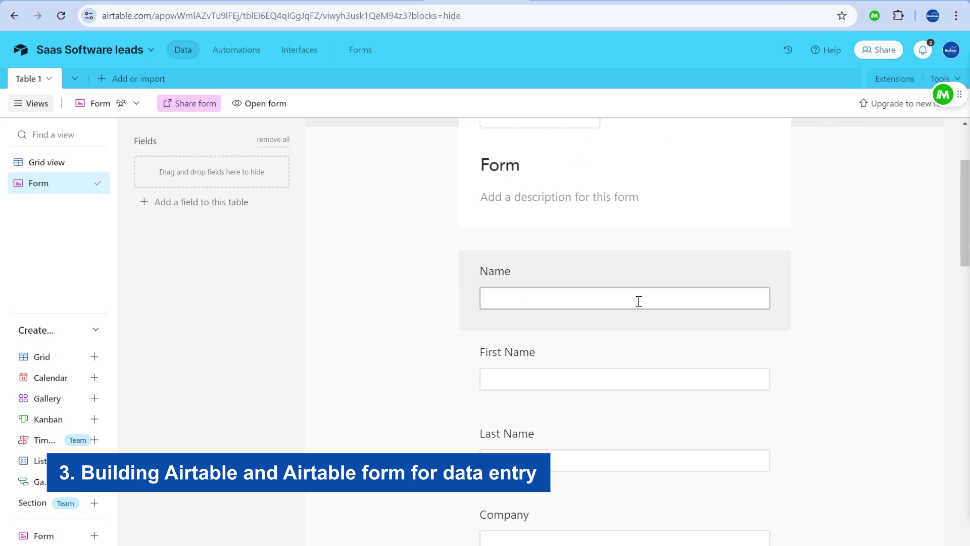
Run the LinkedIn to Airtable automation and close the expanded lead record.
scroll(627, 288, down, 10)
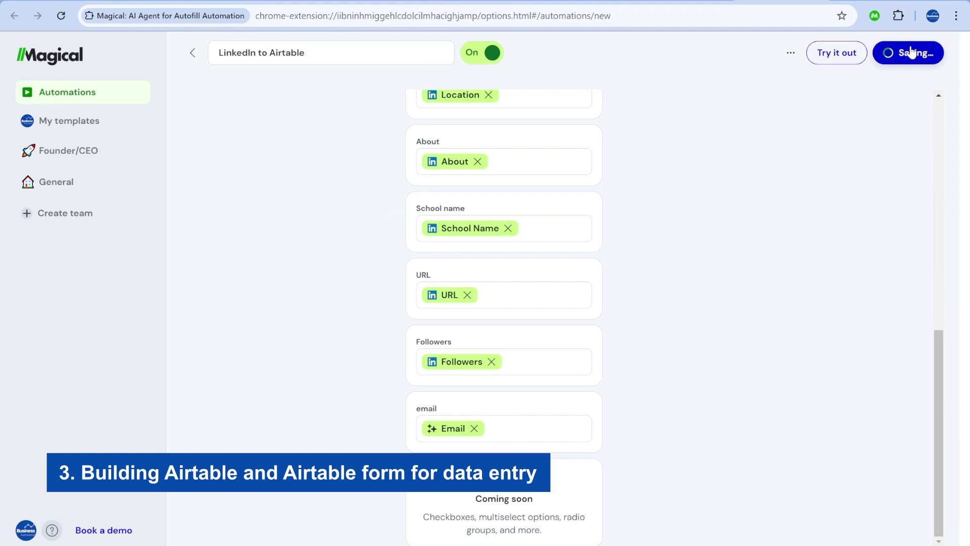
click(833, 223)
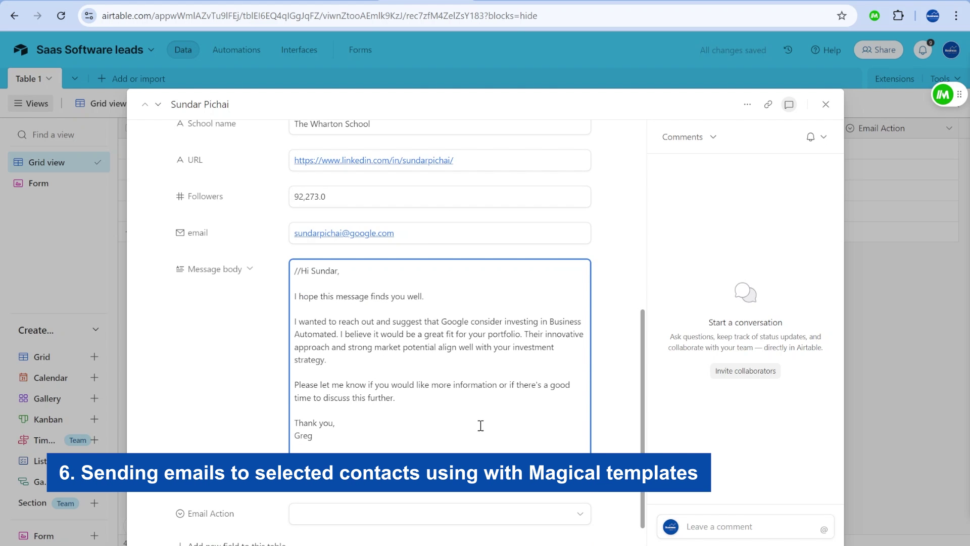
key(Escape)
Copy row 4's Send email value into the Email Action cells of rows 1 and 2.
click(894, 211)
key(ctrl+c)
click(872, 149)
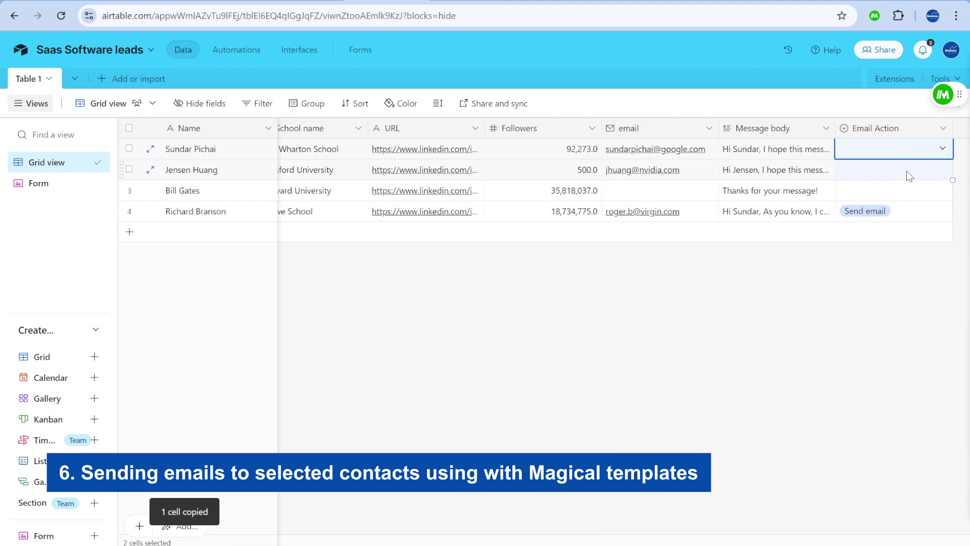
shift+click(872, 170)
key(ctrl+v)
click(763, 149)
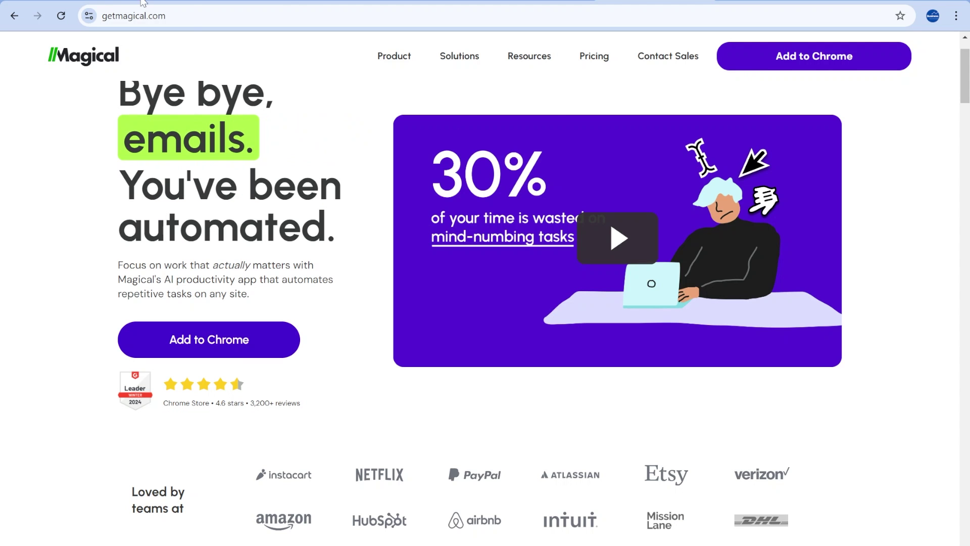
Go to the Magical Web Store listing and add the extension to Chrome.
click(830, 60)
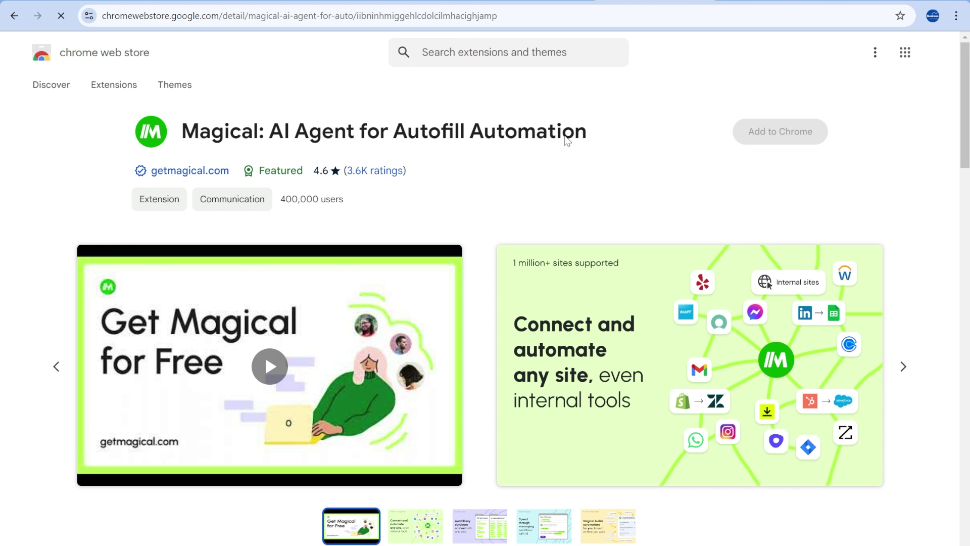
click(770, 134)
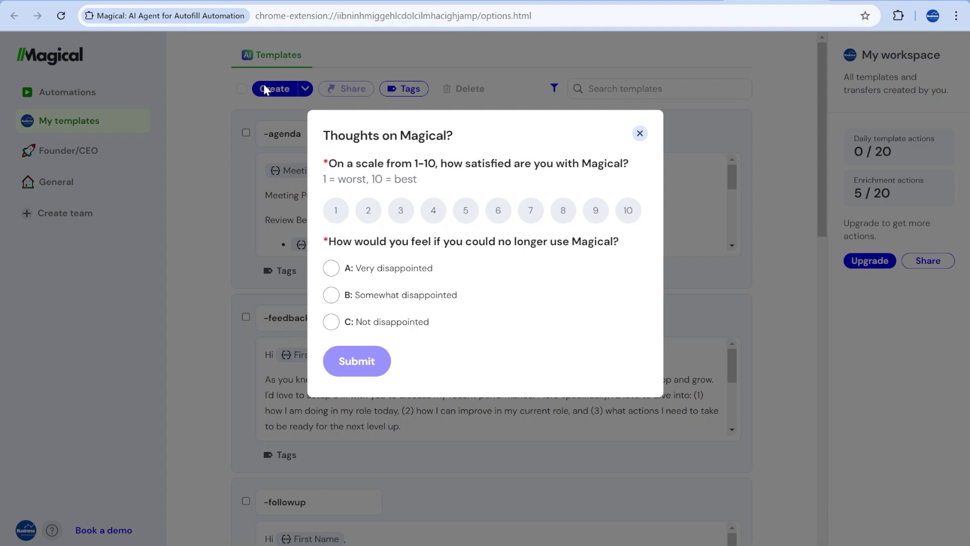
Dismiss the Thoughts on Magical survey and open, close, then reopen the Magical panel over the Airtable leads.
click(640, 134)
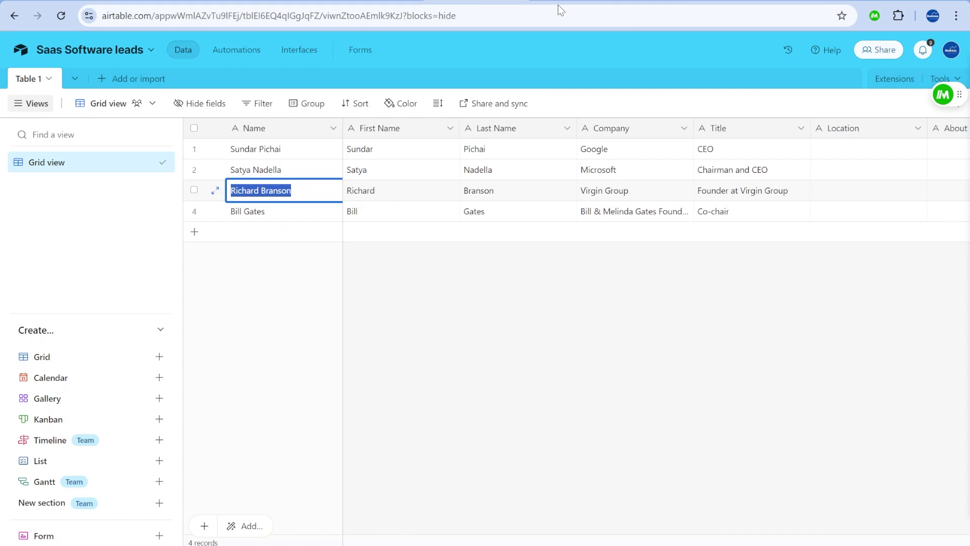
click(944, 96)
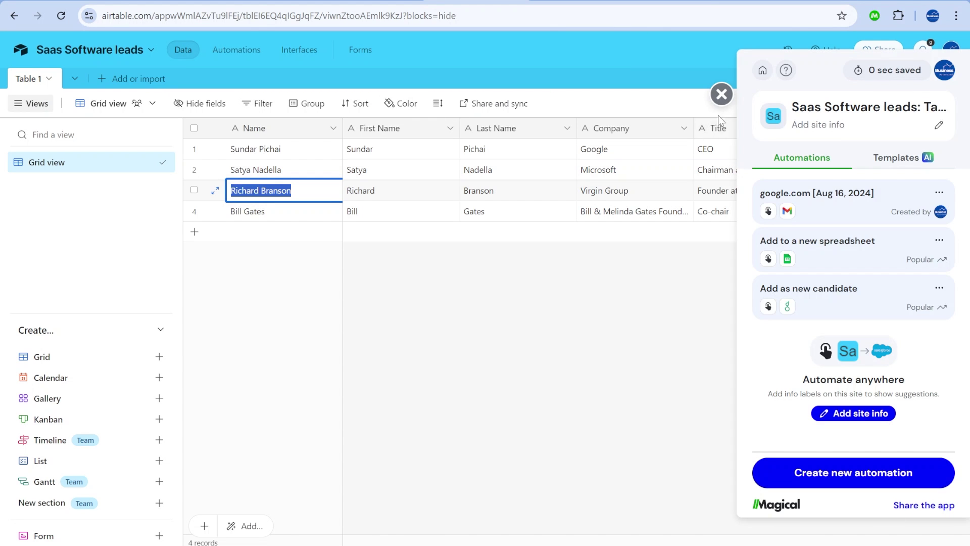
click(722, 93)
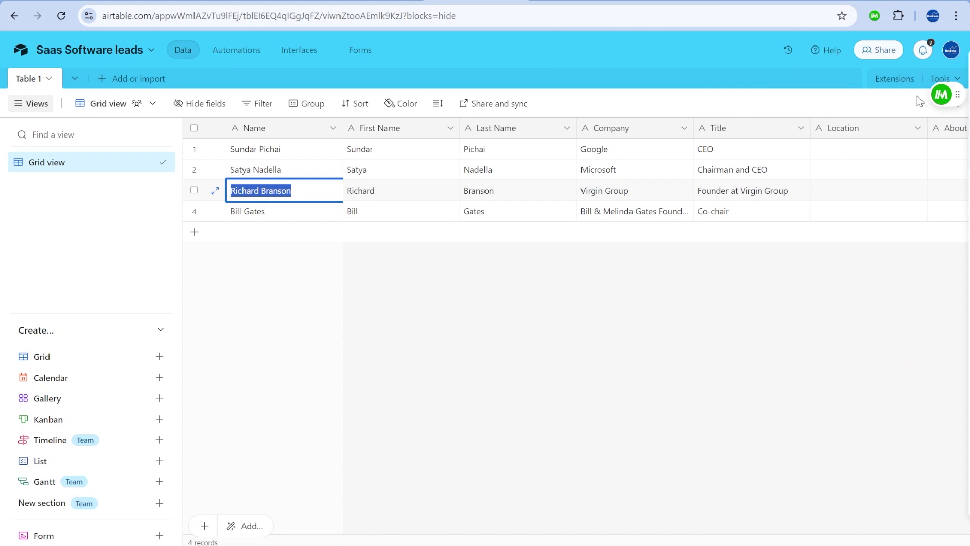
click(944, 101)
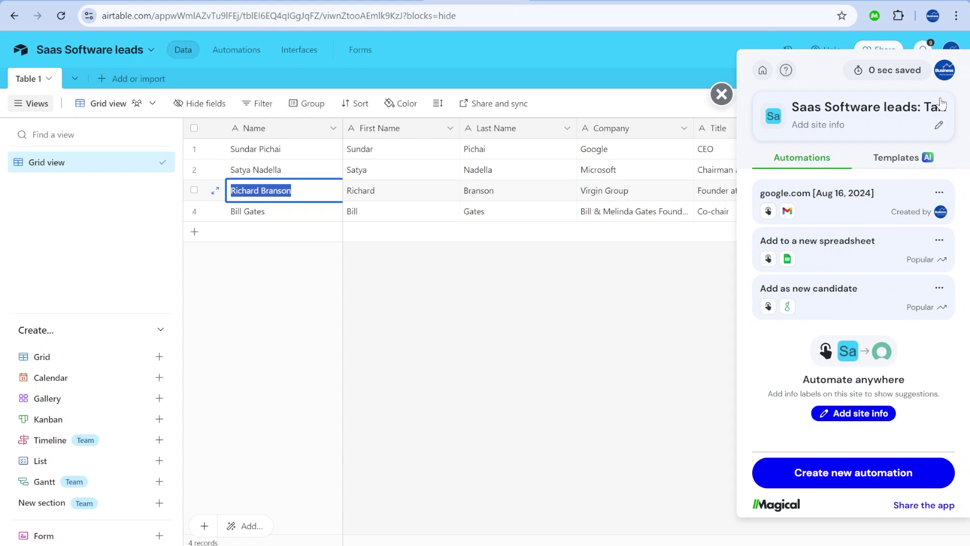
click(501, 53)
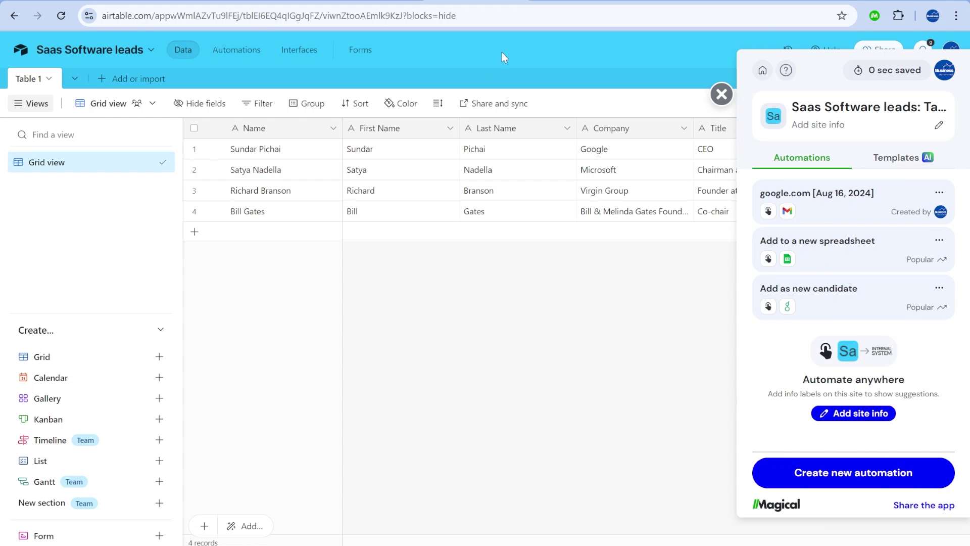
Open Magical's site info labels on the Google CEO profile to review name, headline, company, school and followers.
click(70, 1)
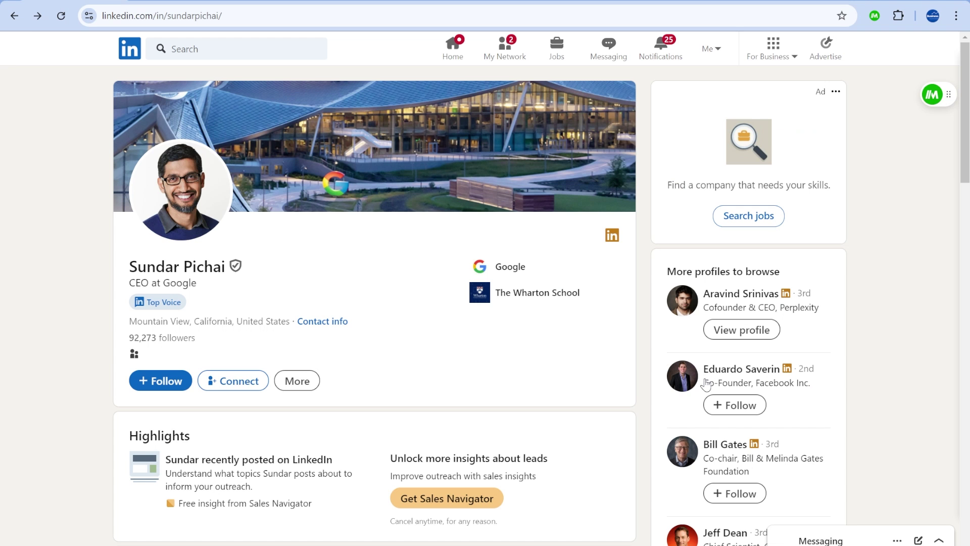
click(935, 100)
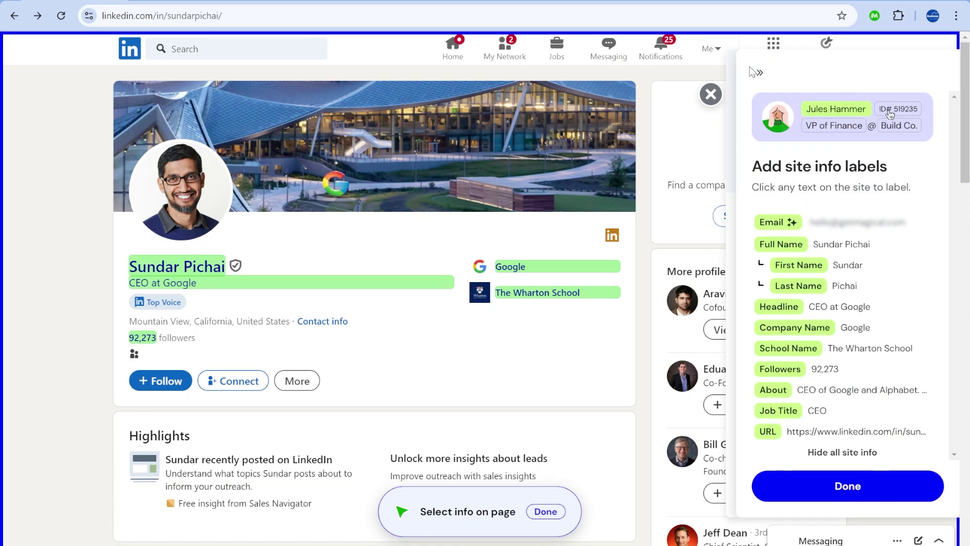
click(758, 75)
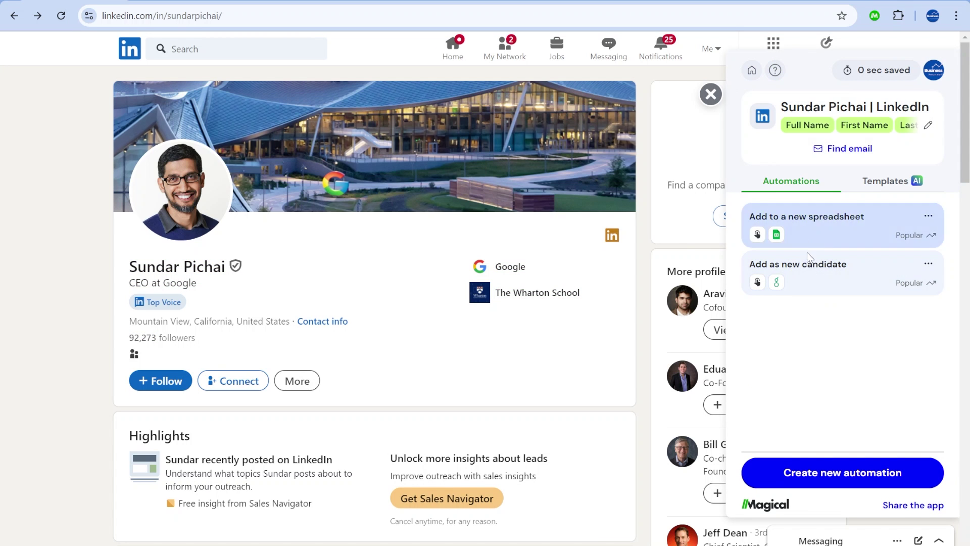
click(851, 107)
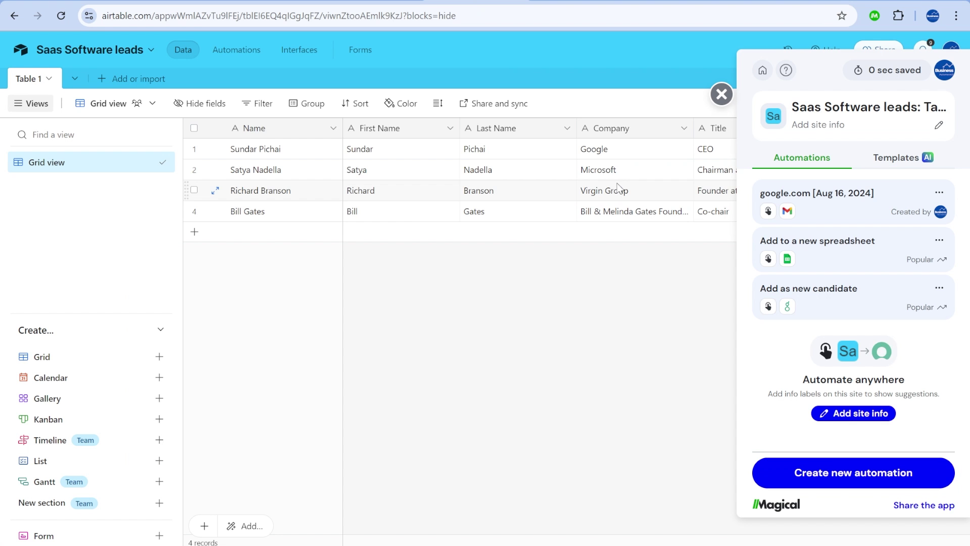
scroll(617, 188, right, 5)
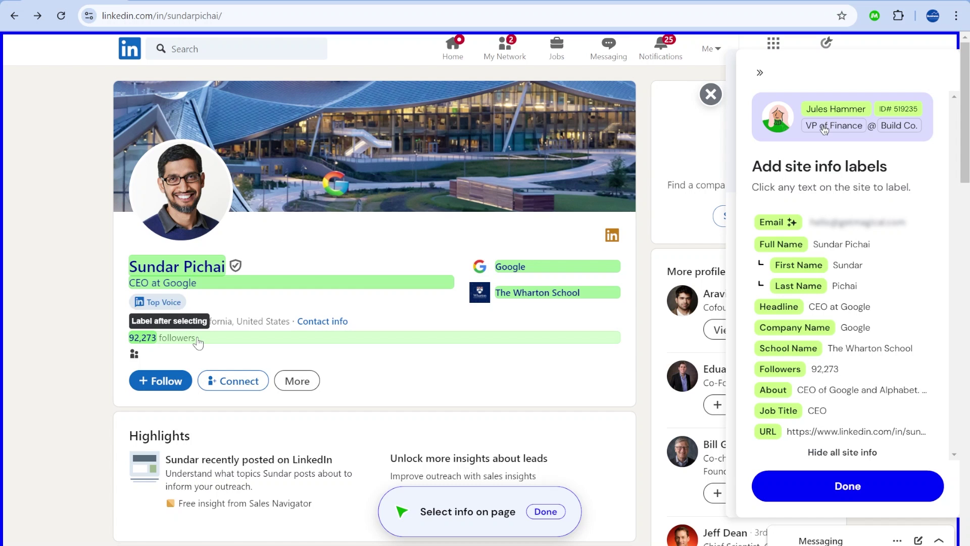
Label the profile's location line as Location in Magical and save it.
click(253, 323)
text(Lo)
click(430, 255)
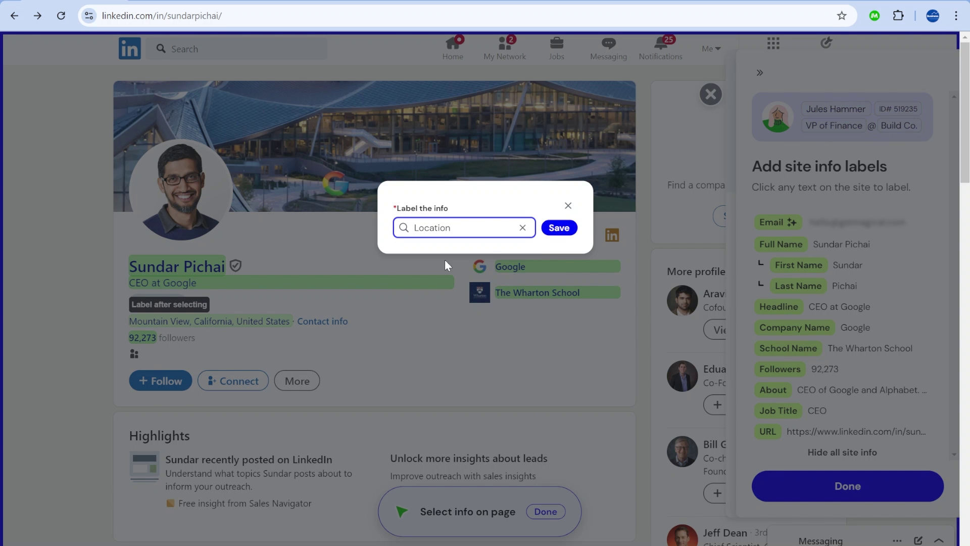
click(559, 227)
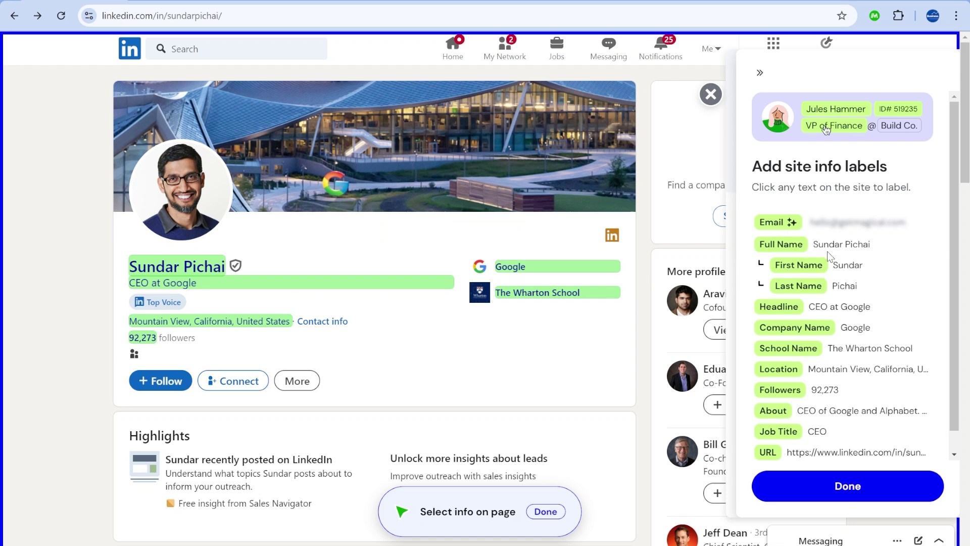
scroll(854, 283, down, 1)
scroll(283, 253, down, 5)
scroll(212, 327, up, 5)
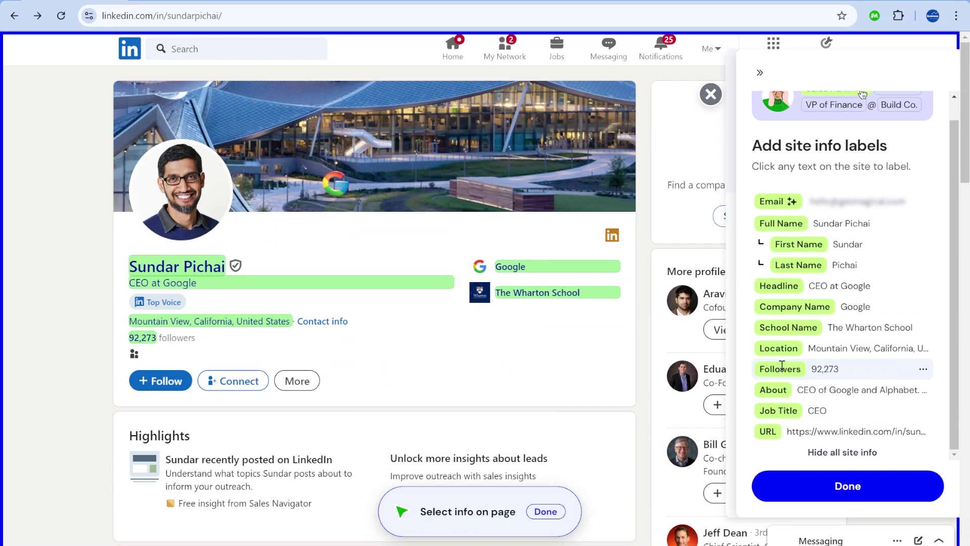
Find the profile's email address with Magical's Find action and finish labelling with Done.
click(275, 4)
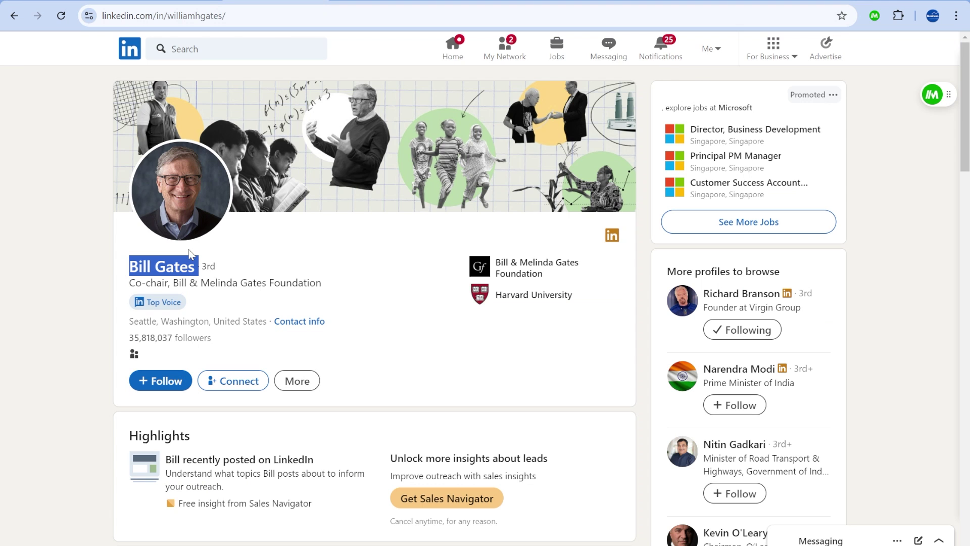
click(932, 94)
click(913, 116)
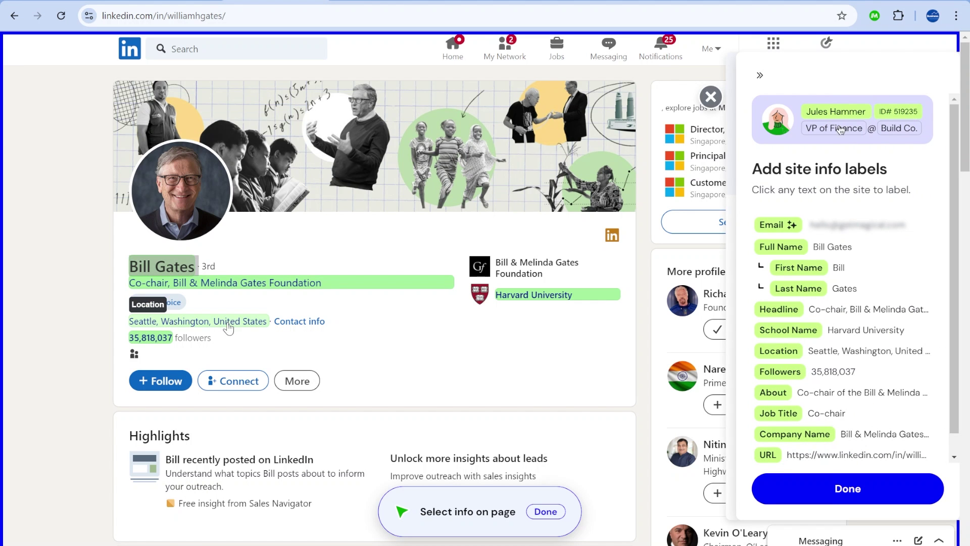
key(alt+Left)
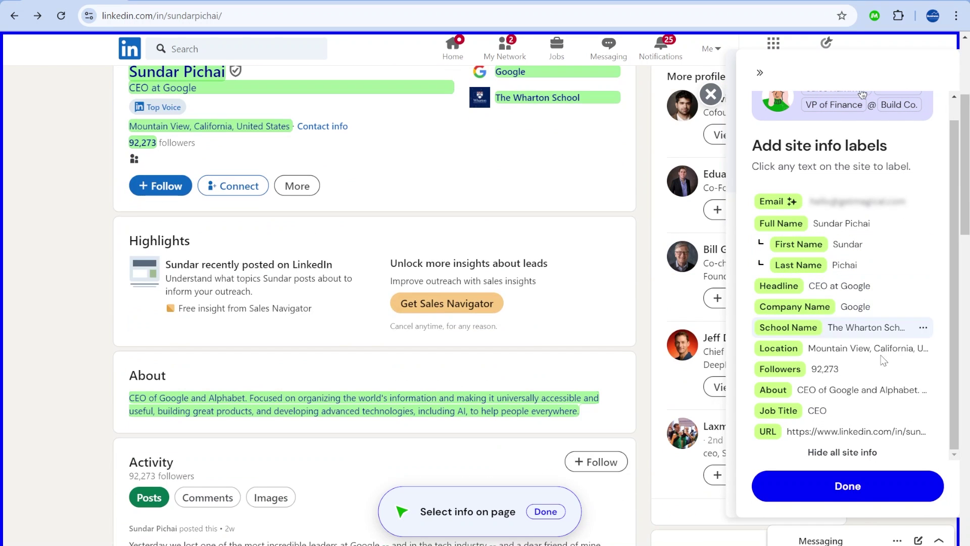
scroll(859, 328, down, 4)
scroll(884, 378, up, 5)
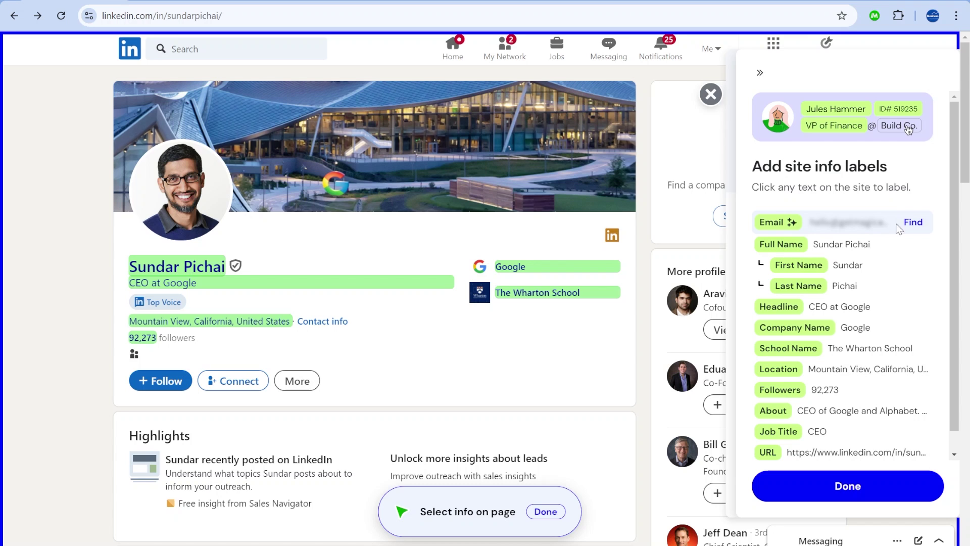
click(912, 225)
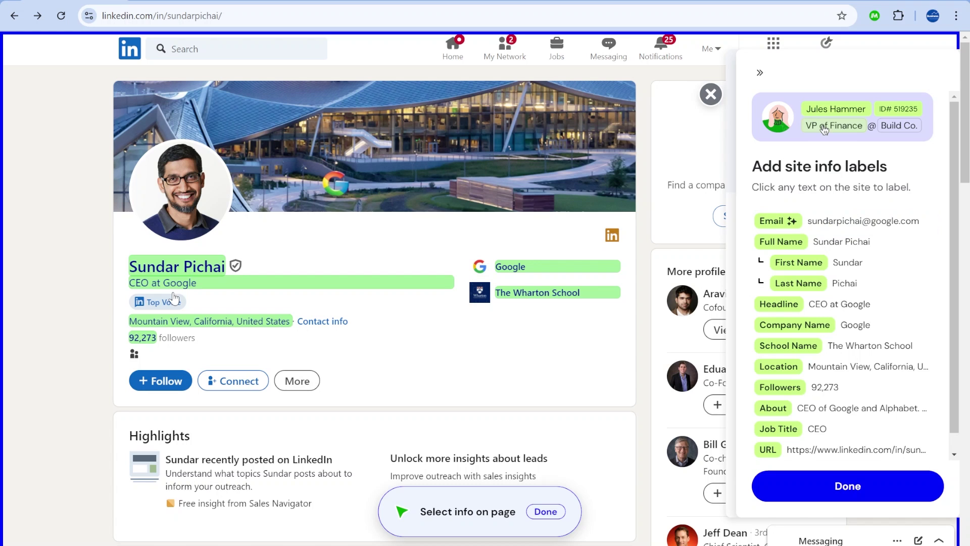
mouse_move(836, 223)
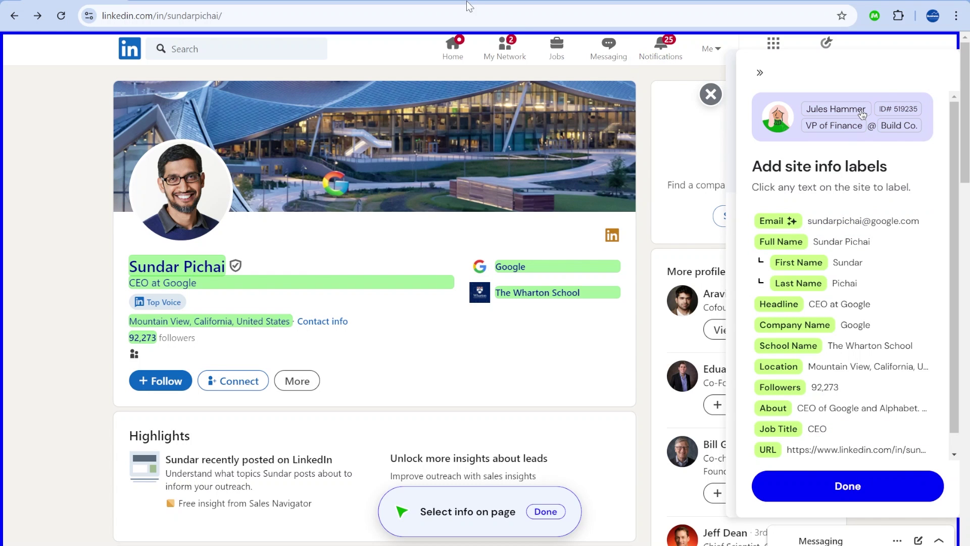
click(862, 487)
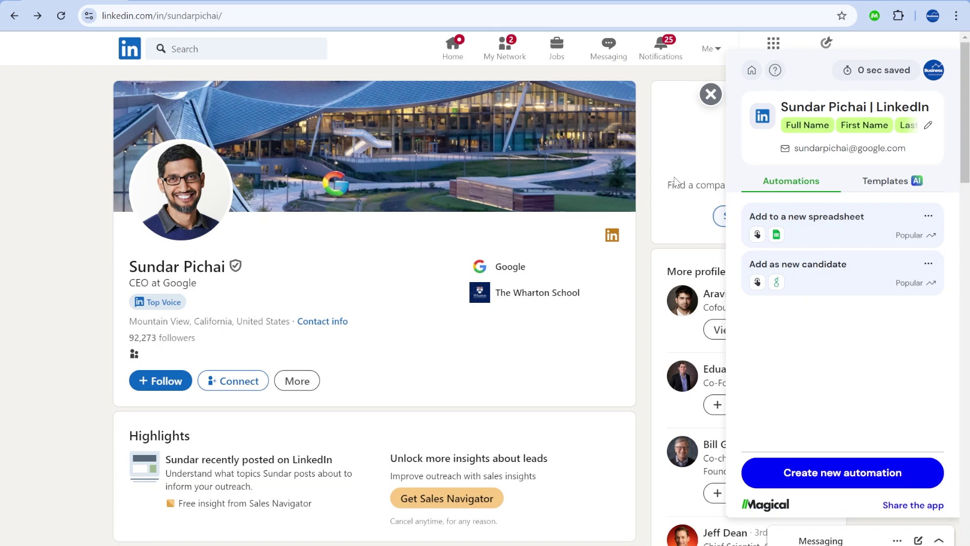
Narrow the views sidebar and step through the leads' Name, First Name, email and Message body cells.
click(473, 1)
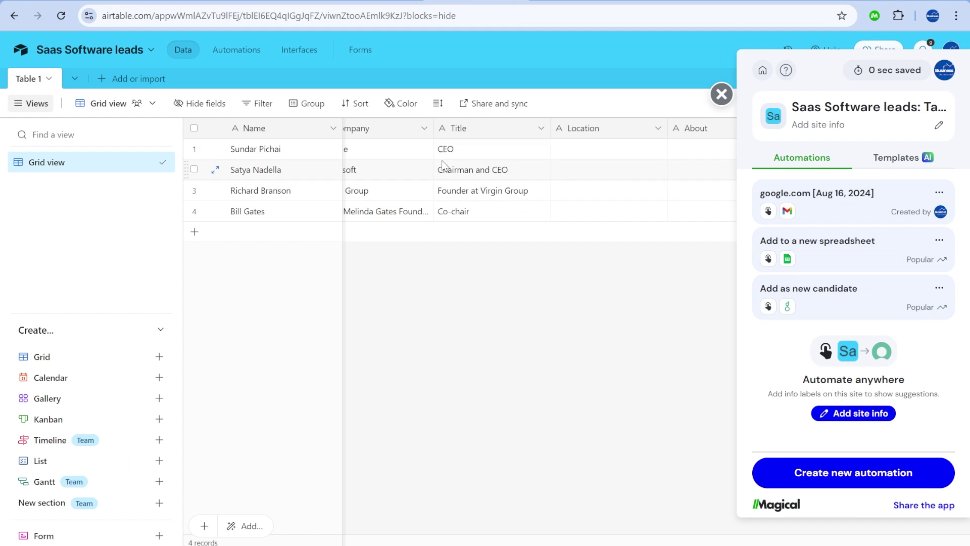
drag(181, 131, 118, 132)
click(226, 171)
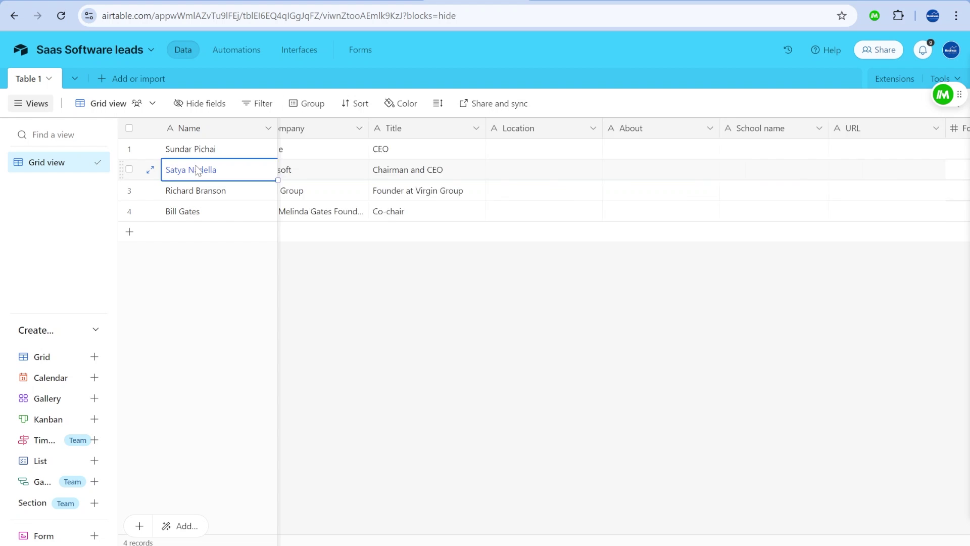
key(Right)
key(Right)
key(Right)
key(Right)
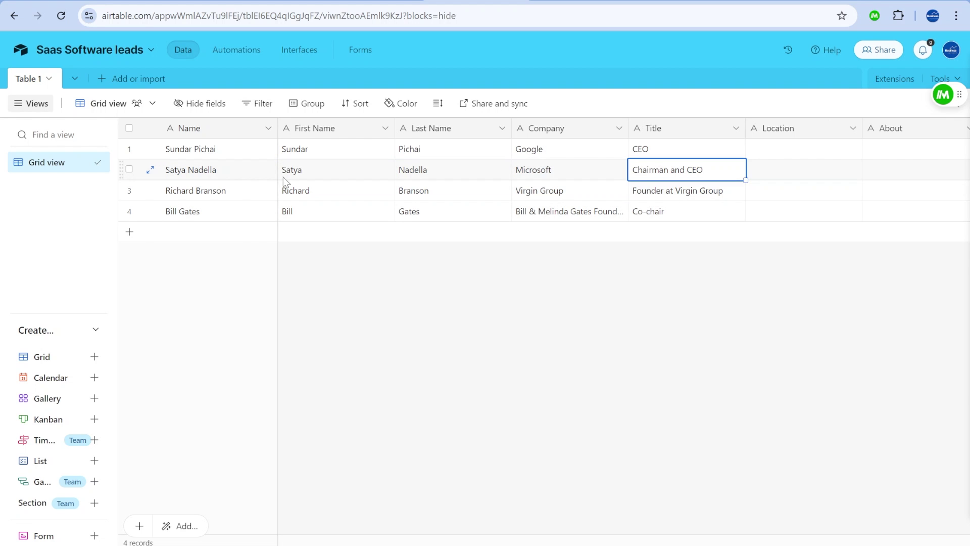
click(289, 168)
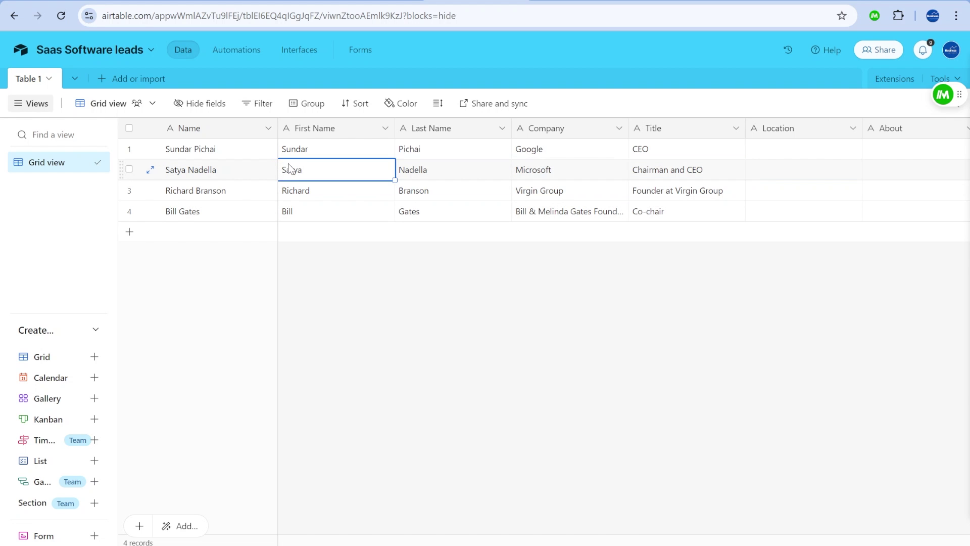
key(Right)
key(Right)
key(Right)
key(Right)
key(Right)
key(Right)
key(Right)
key(Right)
key(Right)
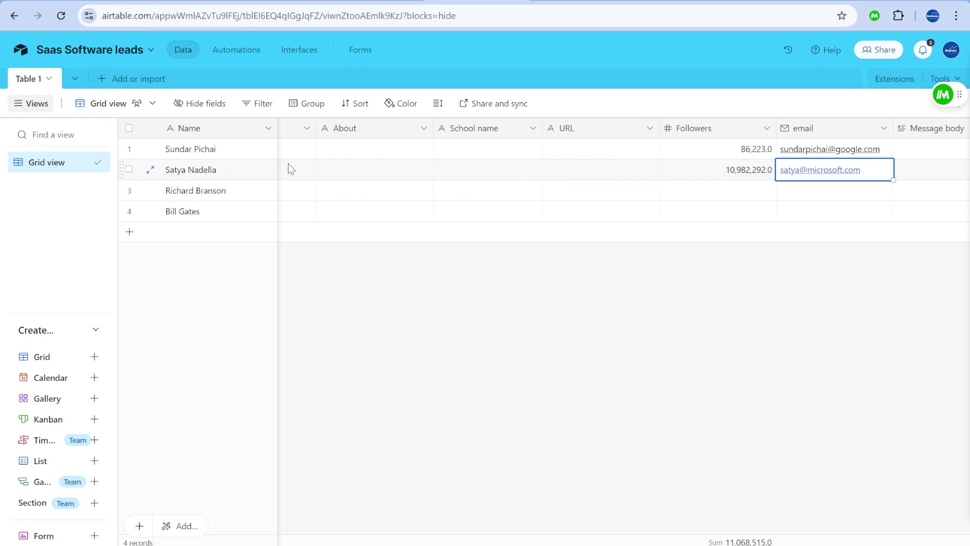
key(Left)
key(Left)
key(Left)
key(Right)
key(Right)
key(Right)
key(Right)
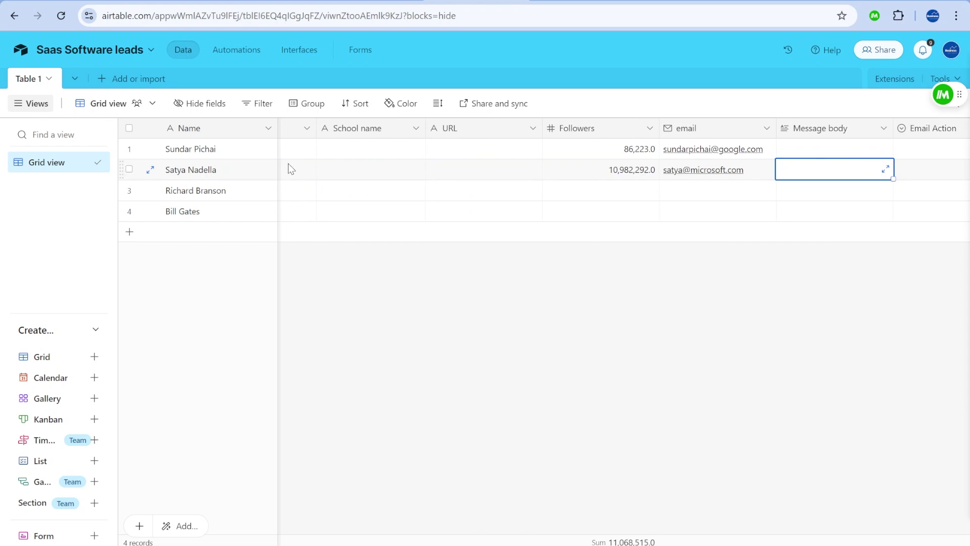
key(Left)
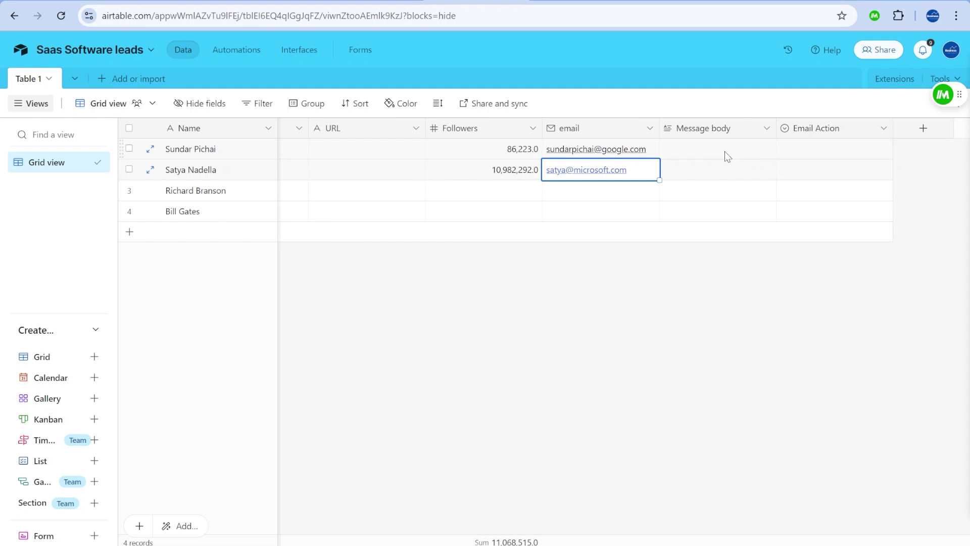
click(725, 152)
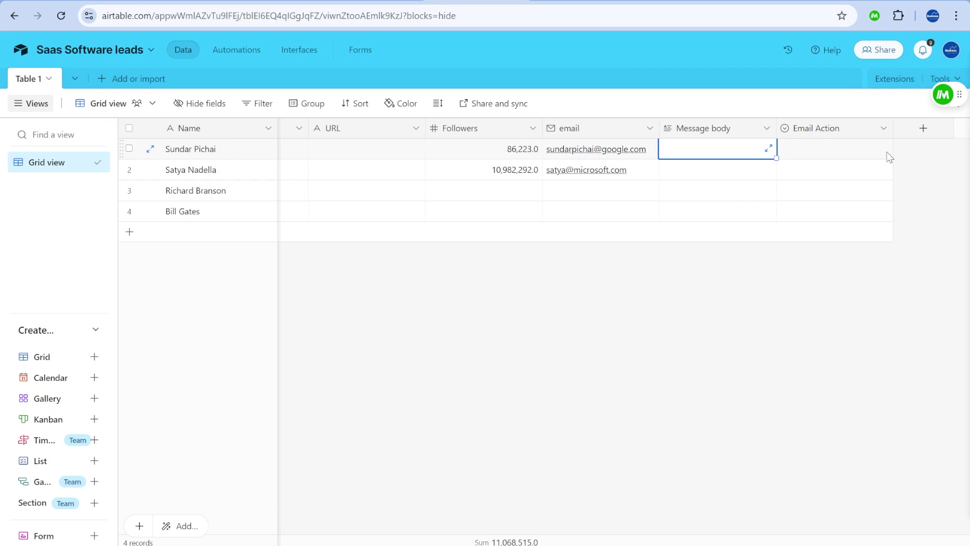
Select rows 1 through 4 and delete all selected records.
click(129, 149)
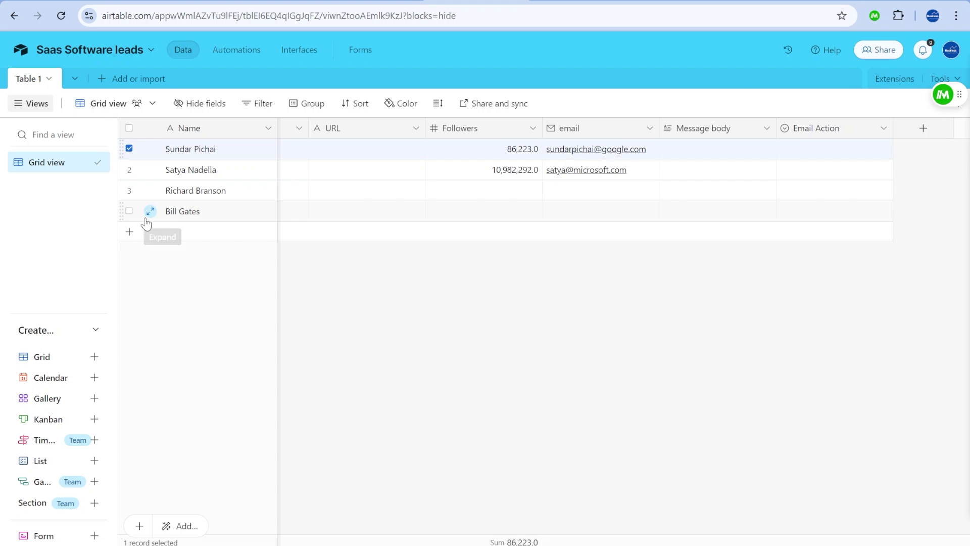
shift+click(129, 211)
right_click(255, 191)
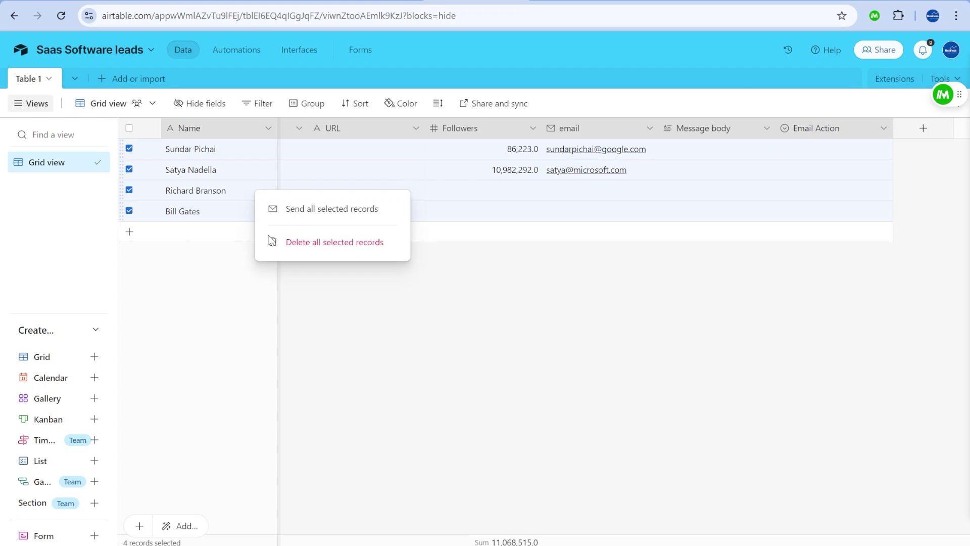
click(340, 244)
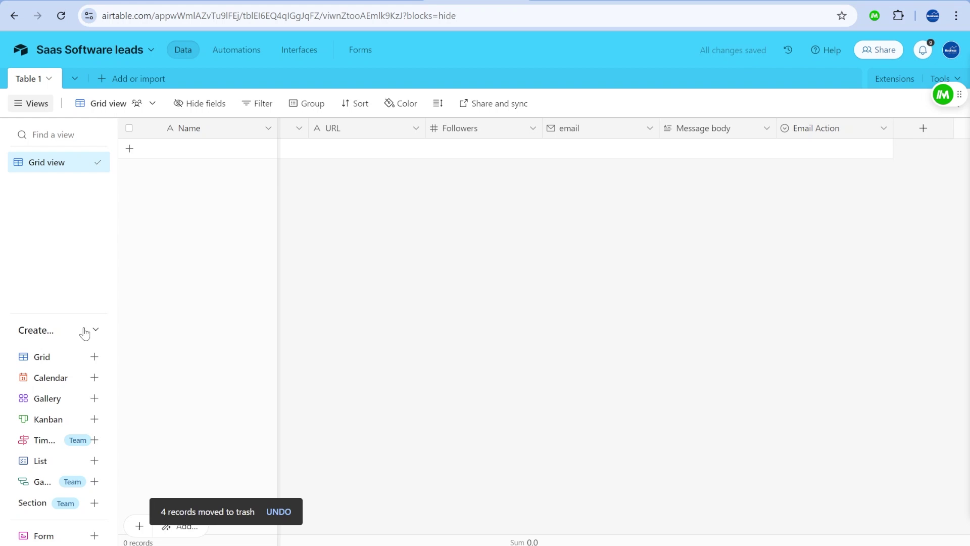
Create a new form view of the leads table.
click(51, 537)
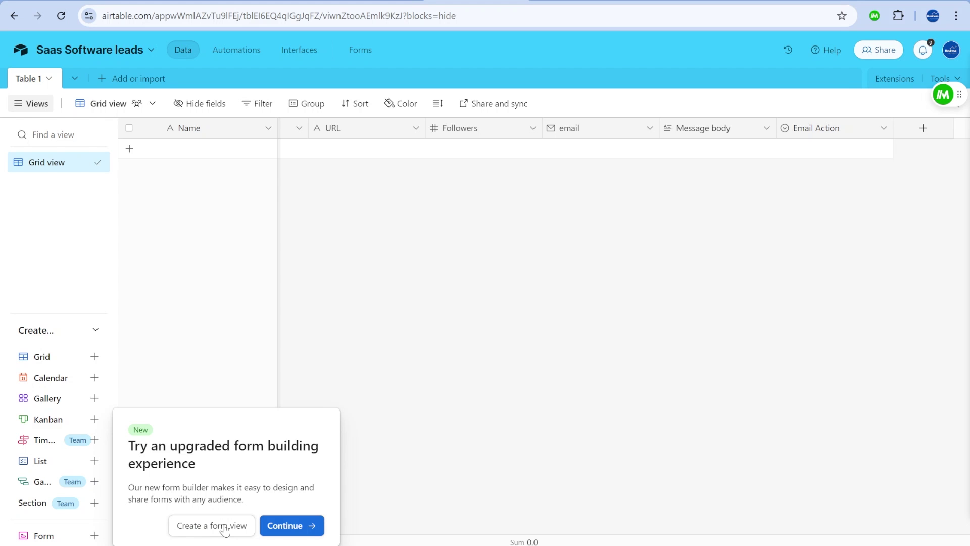
click(225, 525)
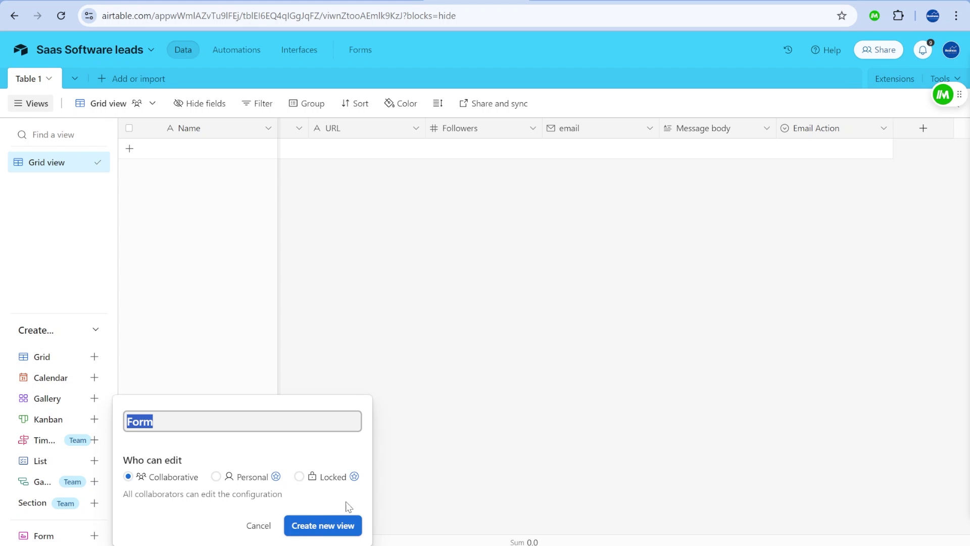
click(329, 528)
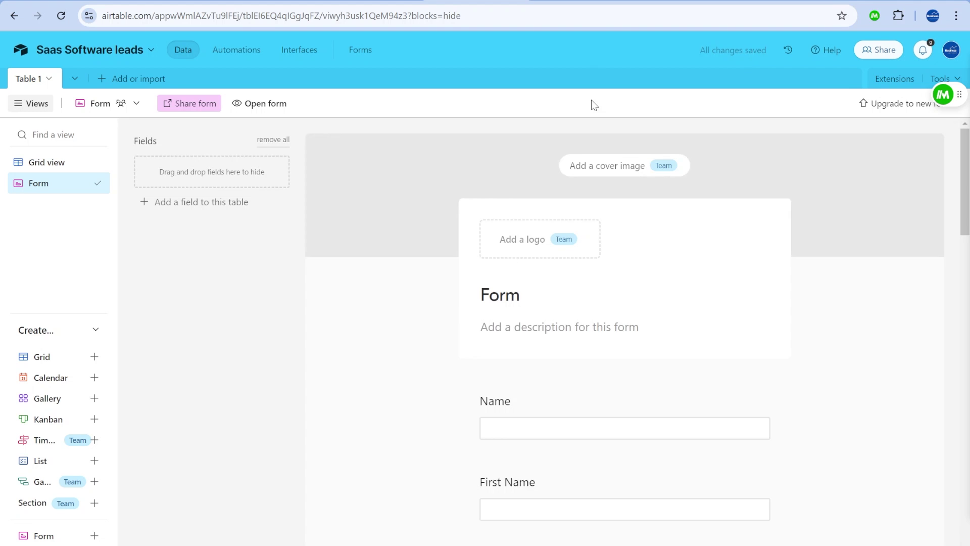
Drag the Message body and Email Action fields off the form to hide them.
scroll(670, 242, down, 3)
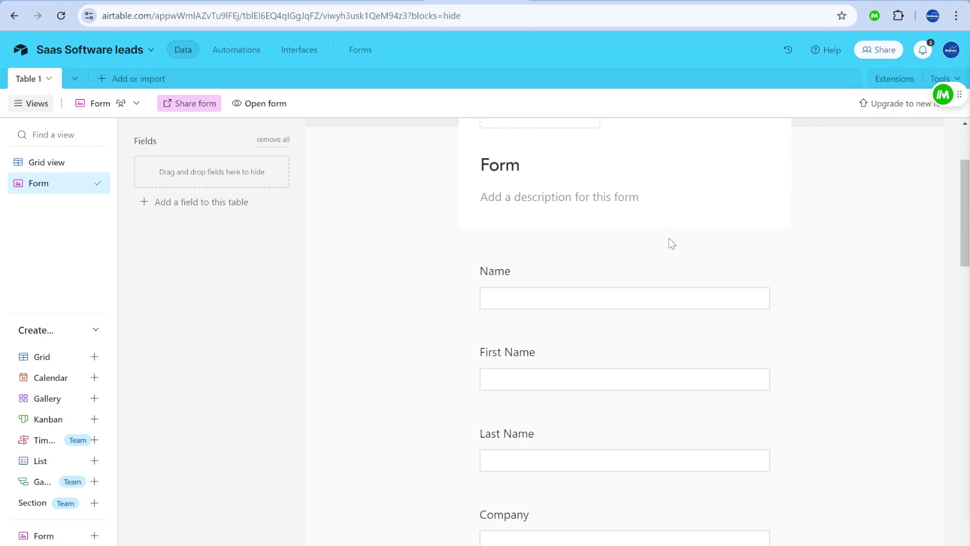
scroll(639, 301, down, 6)
scroll(645, 305, down, 10)
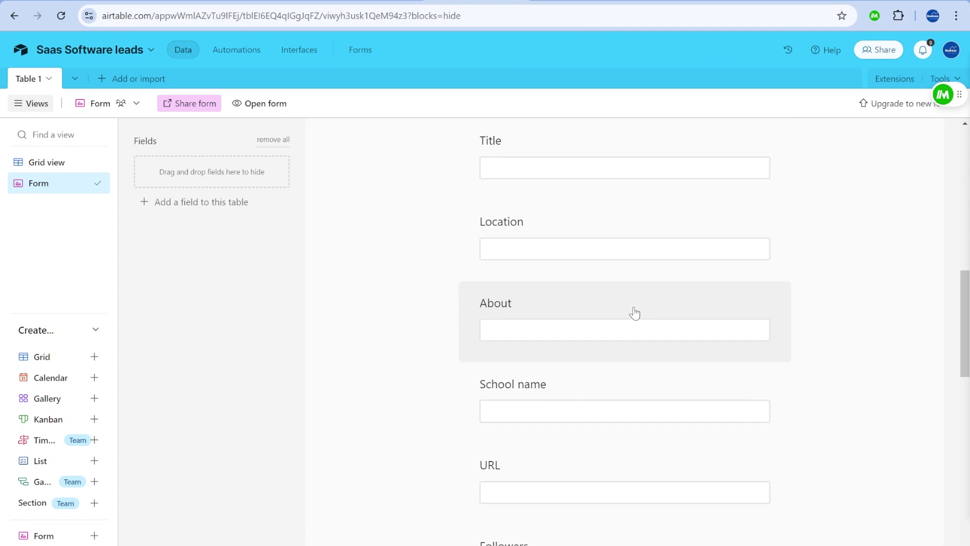
scroll(650, 307, down, 3)
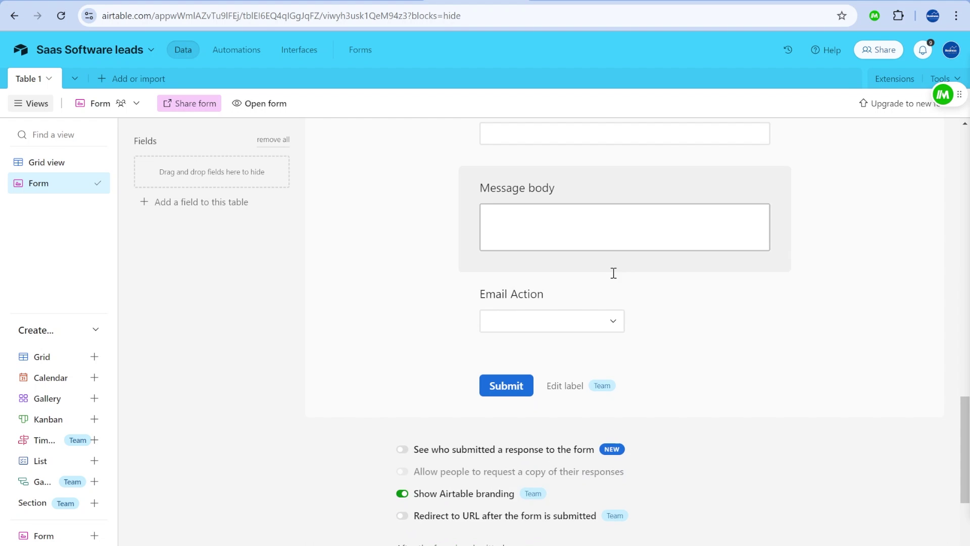
drag(660, 188, 237, 235)
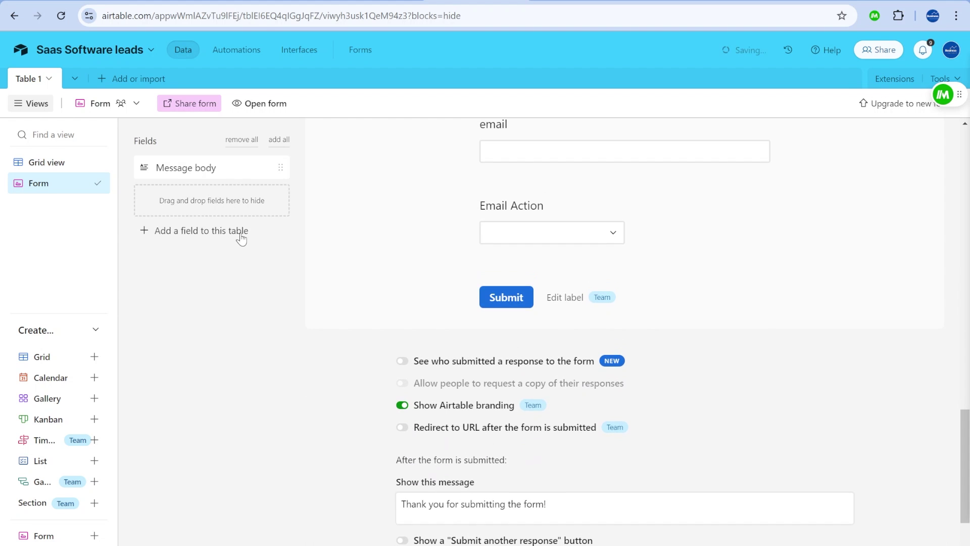
drag(675, 211, 273, 293)
scroll(480, 329, up, 6)
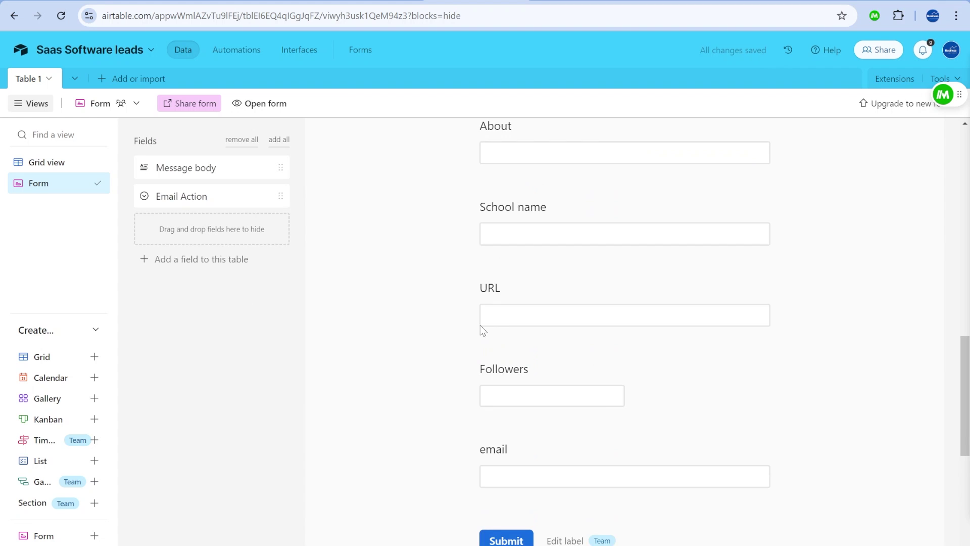
scroll(836, 316, up, 4)
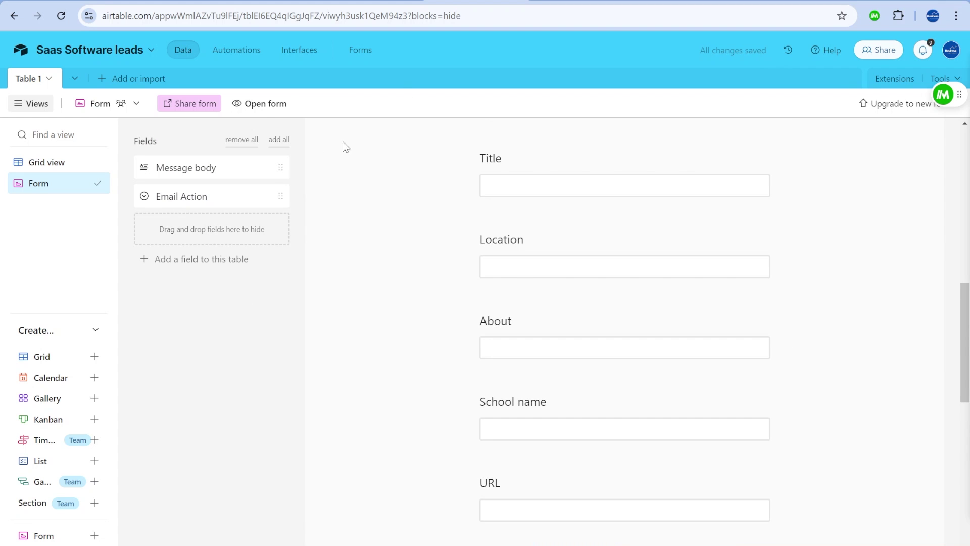
Open the live lead form and the Magical automations panel.
click(263, 105)
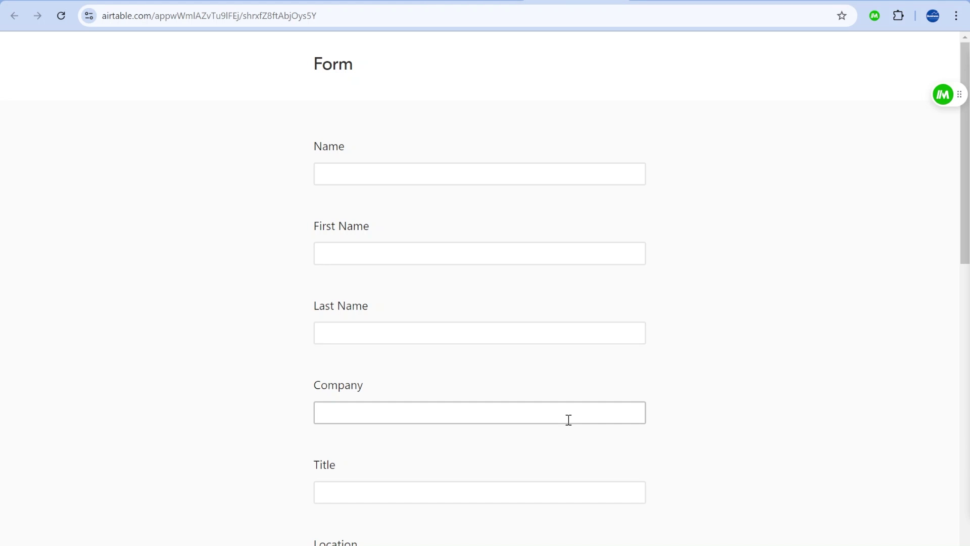
click(942, 95)
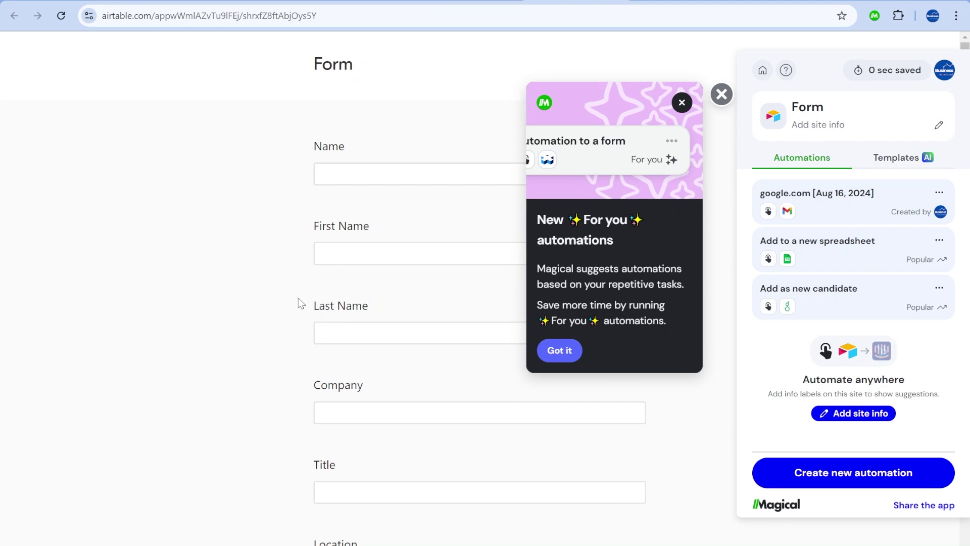
scroll(398, 279, down, 5)
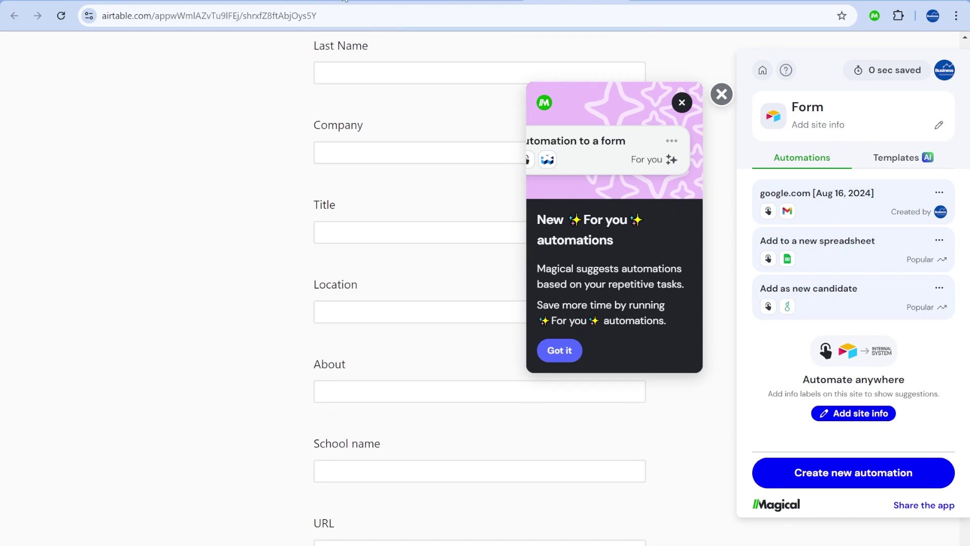
Create a new Magical automation targeting airtable.com's Form tab.
click(871, 475)
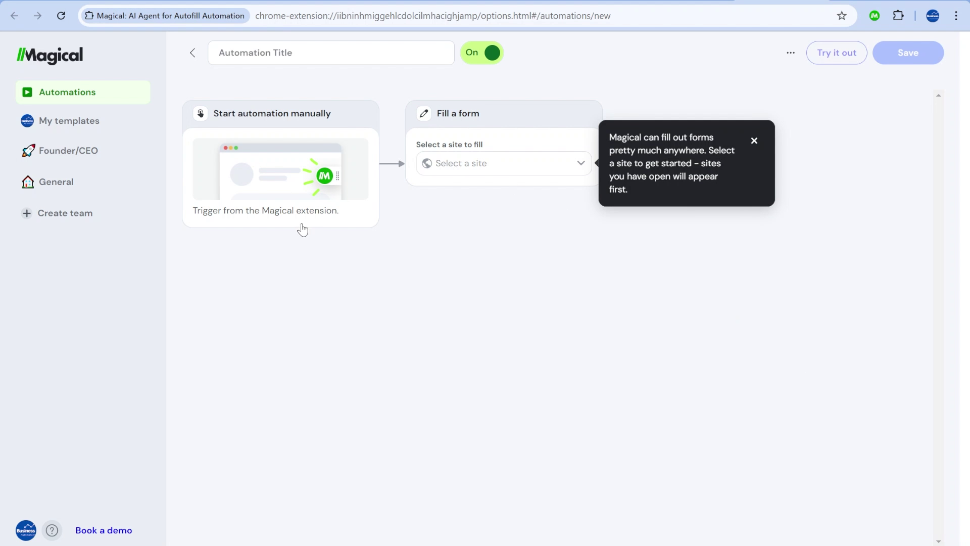
click(459, 163)
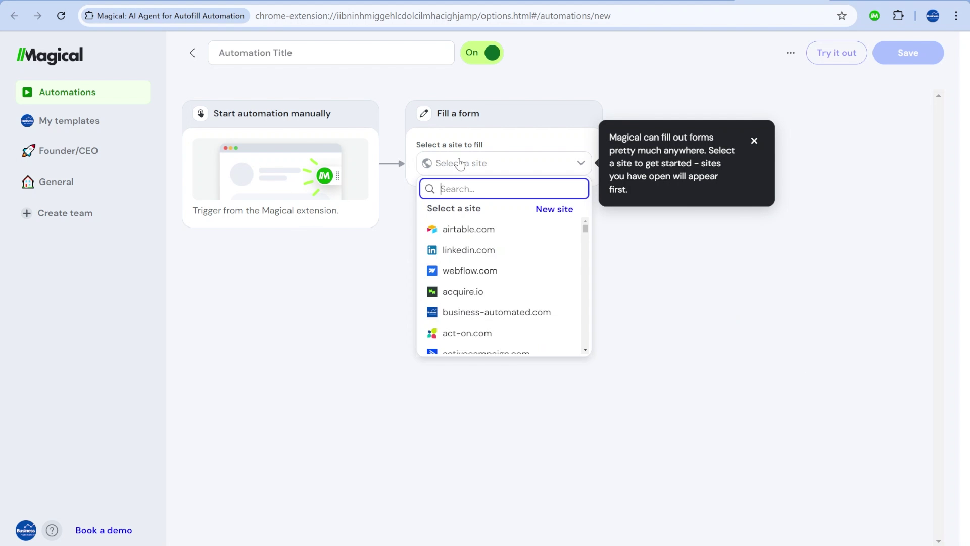
click(505, 228)
click(508, 207)
click(479, 304)
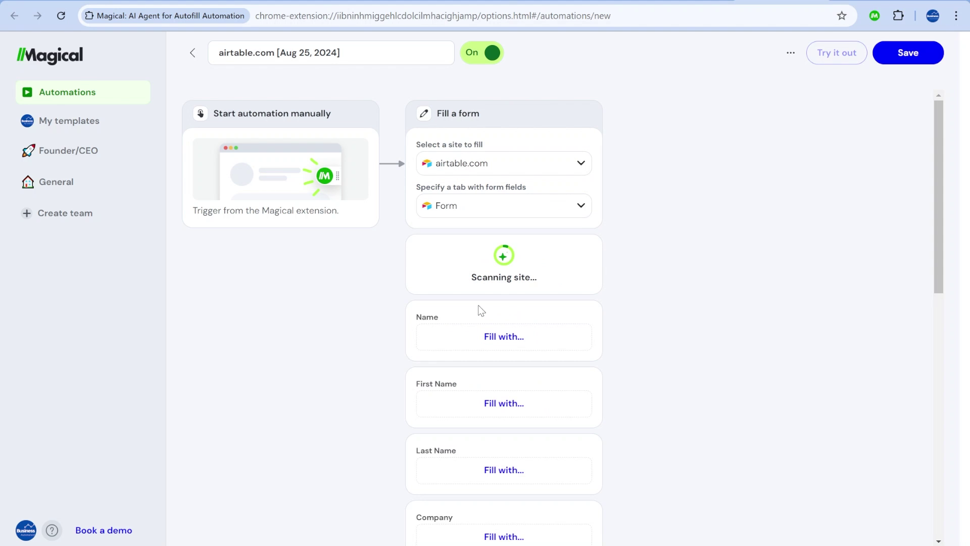
scroll(543, 237, down, 3)
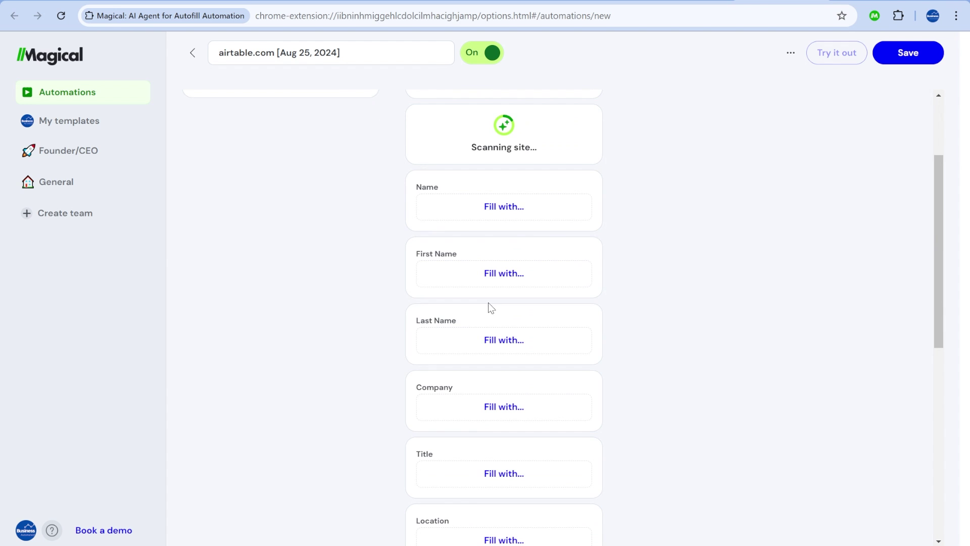
scroll(505, 336, down, 3)
scroll(516, 506, down, 6)
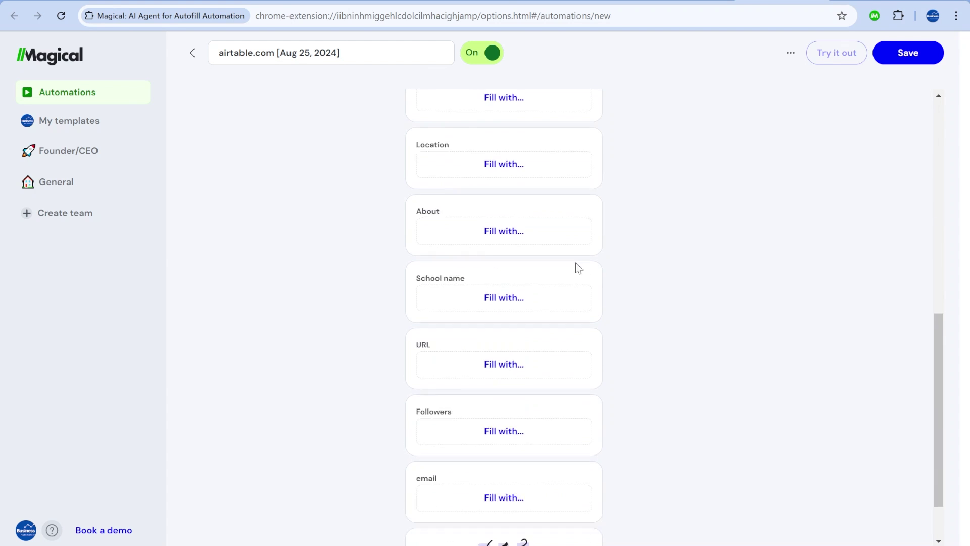
scroll(522, 437, up, 10)
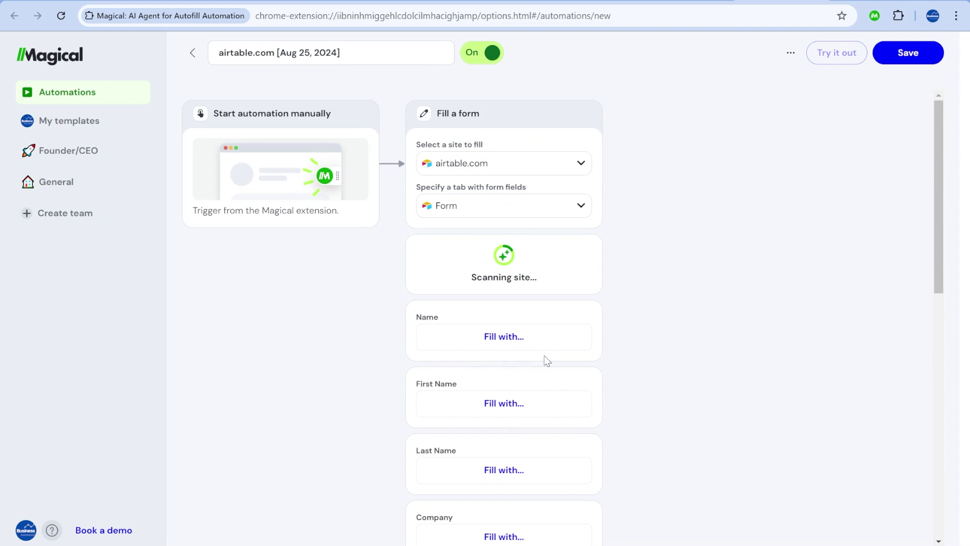
Map the Name field to the LinkedIn profile's Full Name.
click(504, 337)
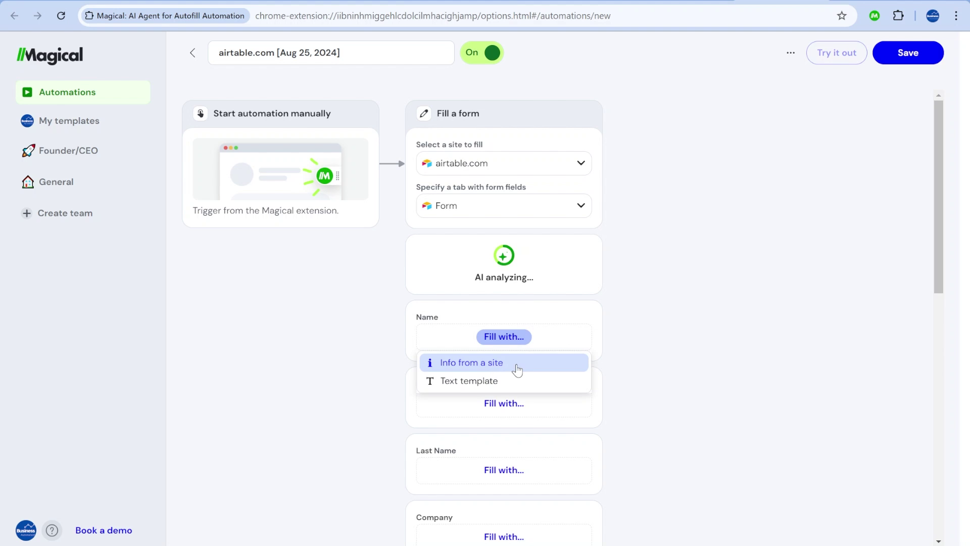
click(507, 364)
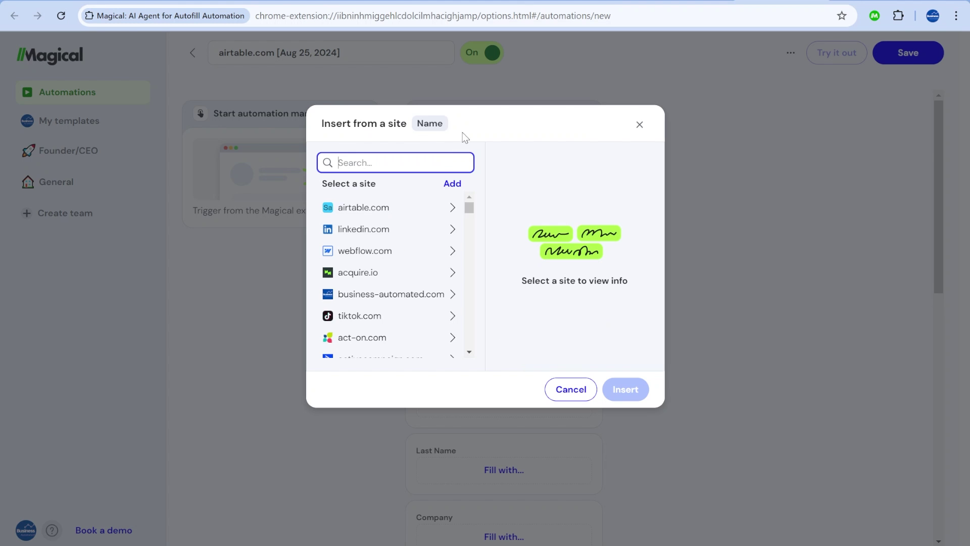
click(400, 234)
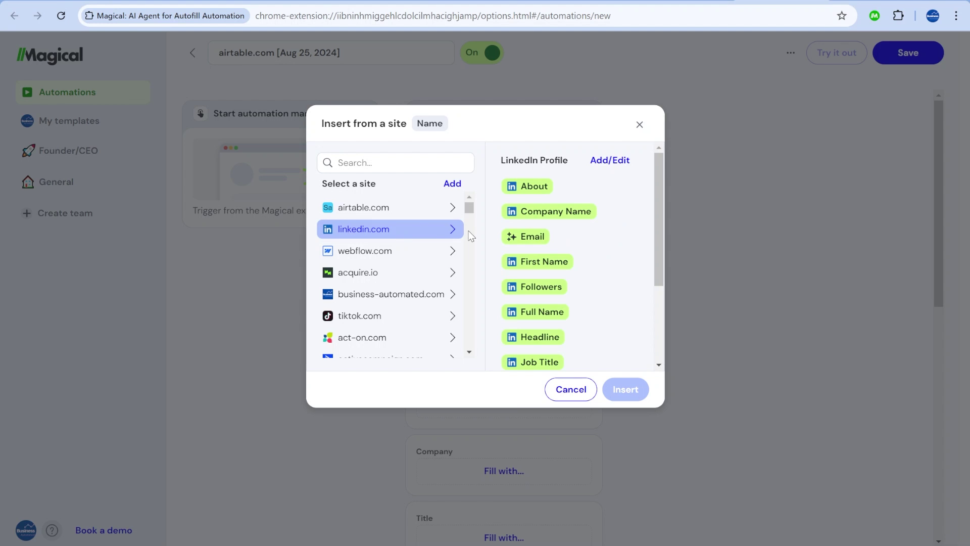
scroll(556, 329, down, 2)
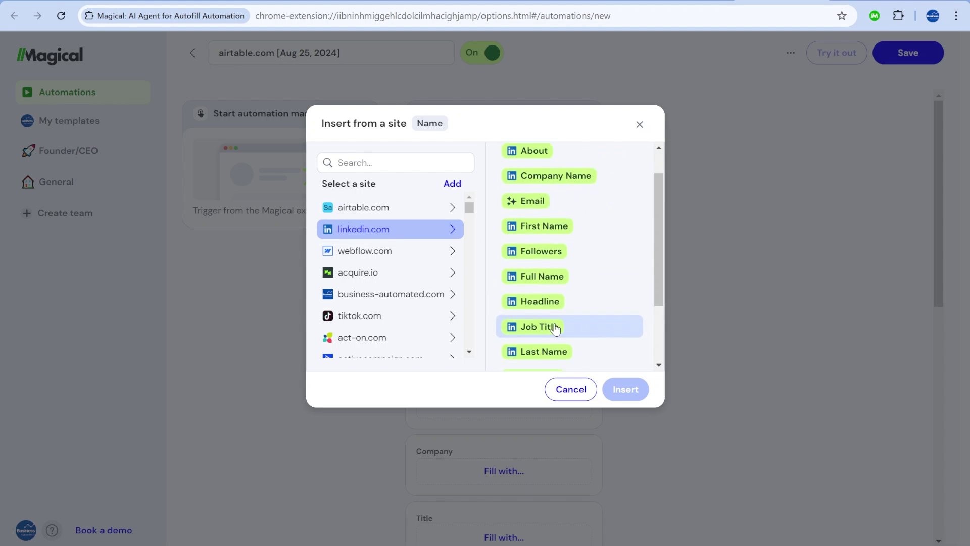
scroll(556, 327, down, 3)
scroll(586, 318, up, 4)
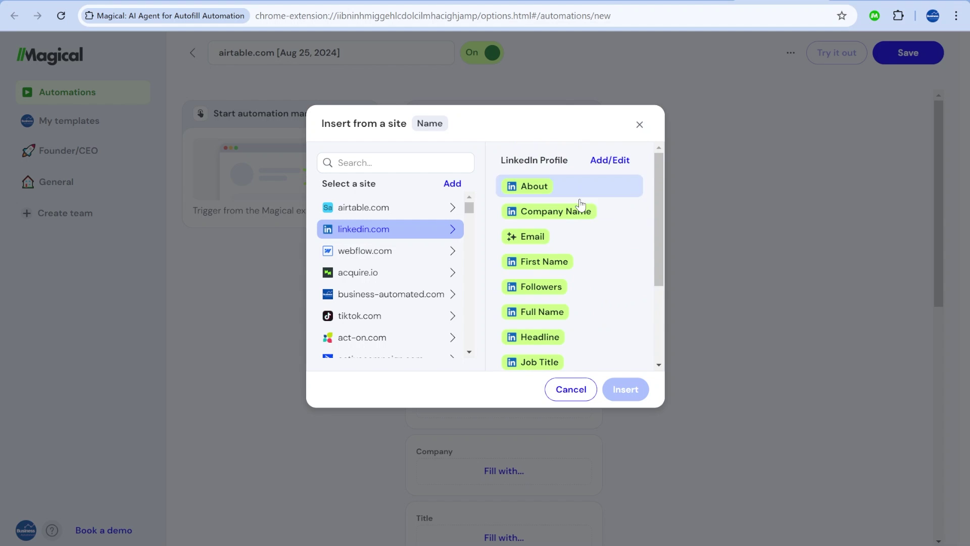
click(555, 320)
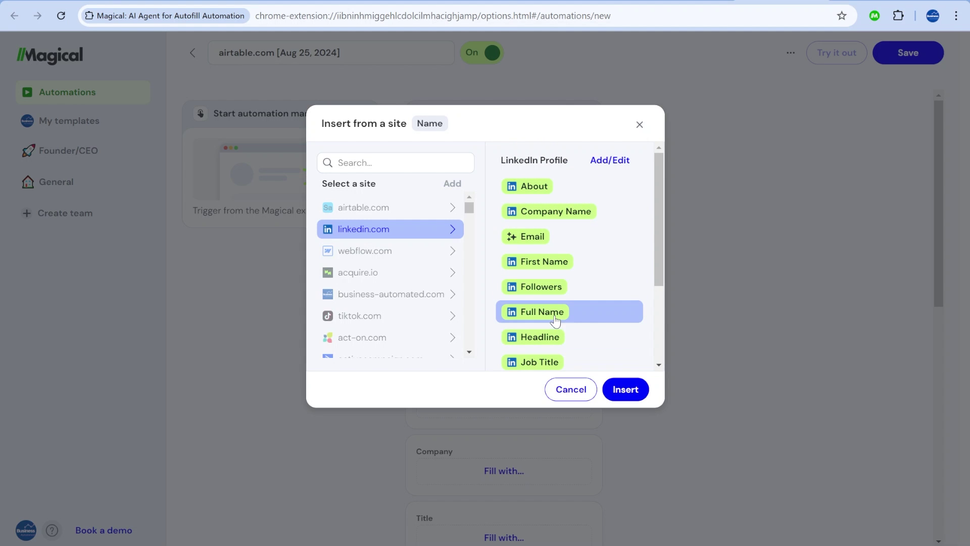
click(625, 389)
Map First Name to LinkedIn's First Name and begin choosing Company's value source.
scroll(456, 277, down, 1)
click(504, 273)
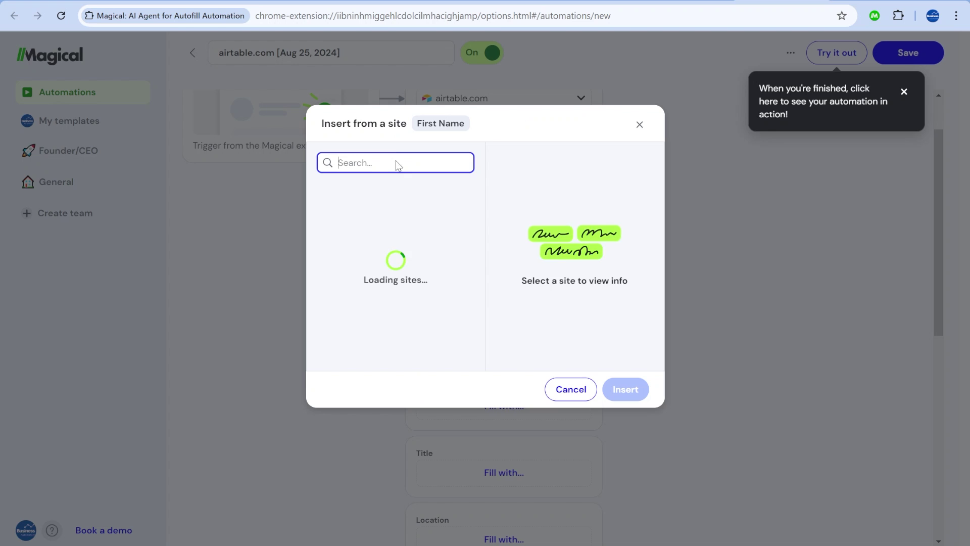
click(553, 262)
click(624, 390)
scroll(500, 219, down, 1)
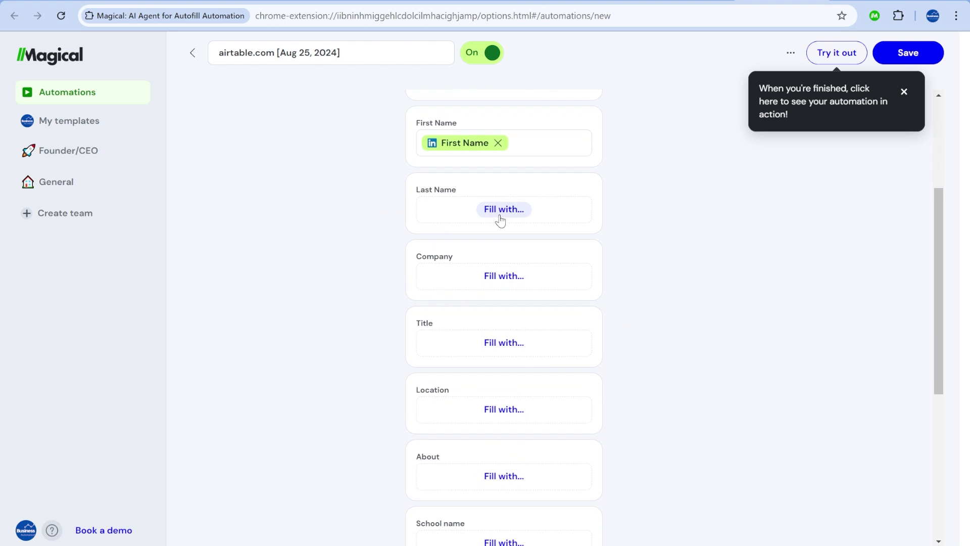
scroll(500, 219, down, 2)
click(502, 145)
Rename the automation 'LinkedIn to Airtable' and save it.
triple_click(222, 51)
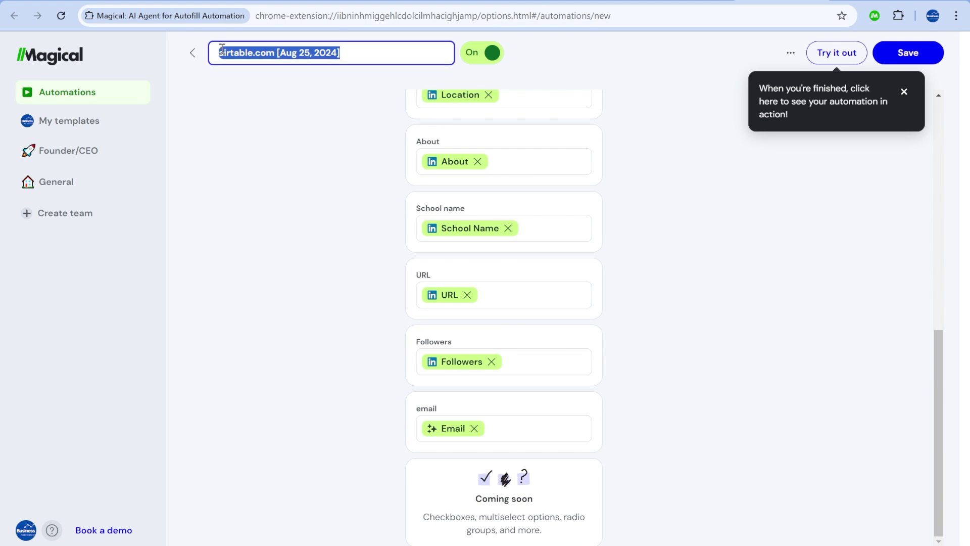
key(BackSpace)
text(LinkedIn to Airtable)
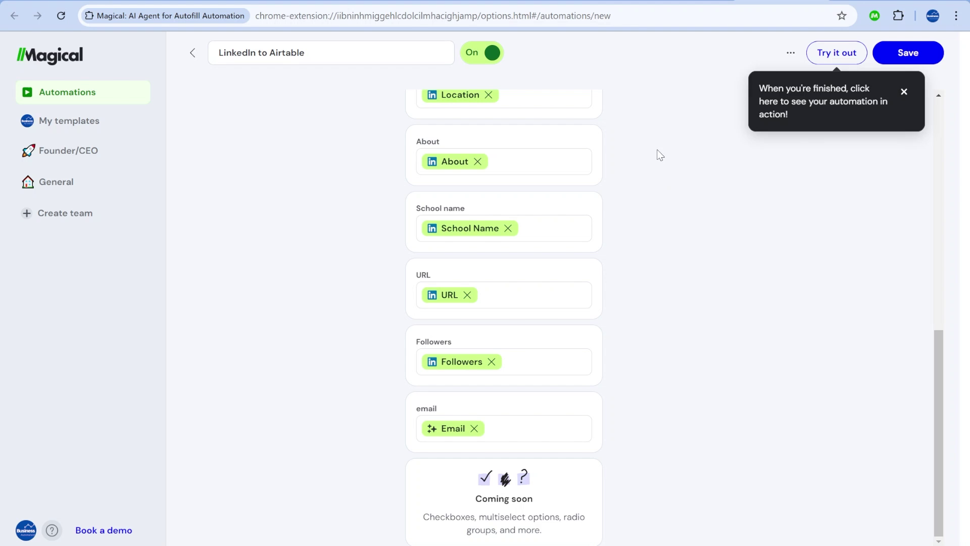
click(907, 52)
Test-run it on a LinkedIn profile, submit the filled form, and check Grid view.
click(832, 57)
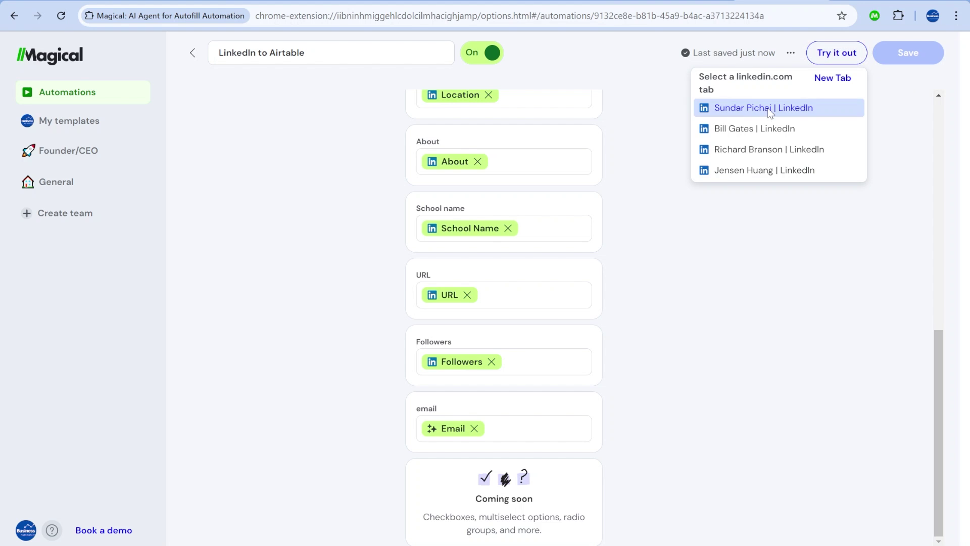
click(766, 107)
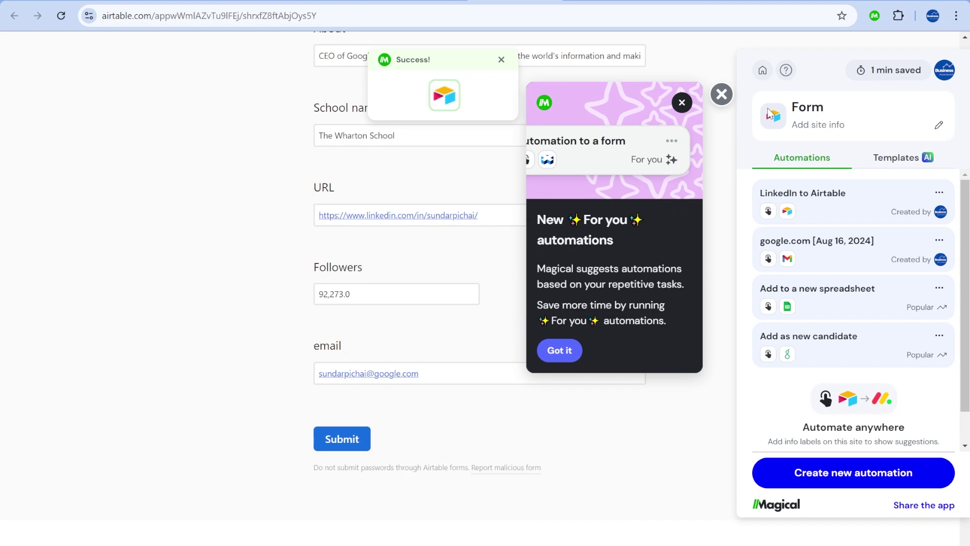
click(721, 94)
scroll(428, 352, up, 15)
scroll(427, 352, up, 1)
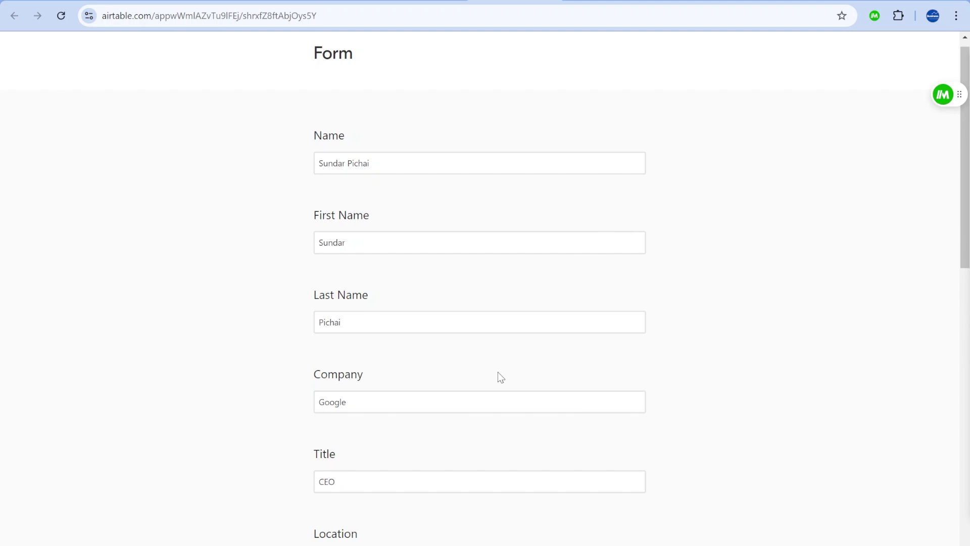
scroll(498, 377, down, 13)
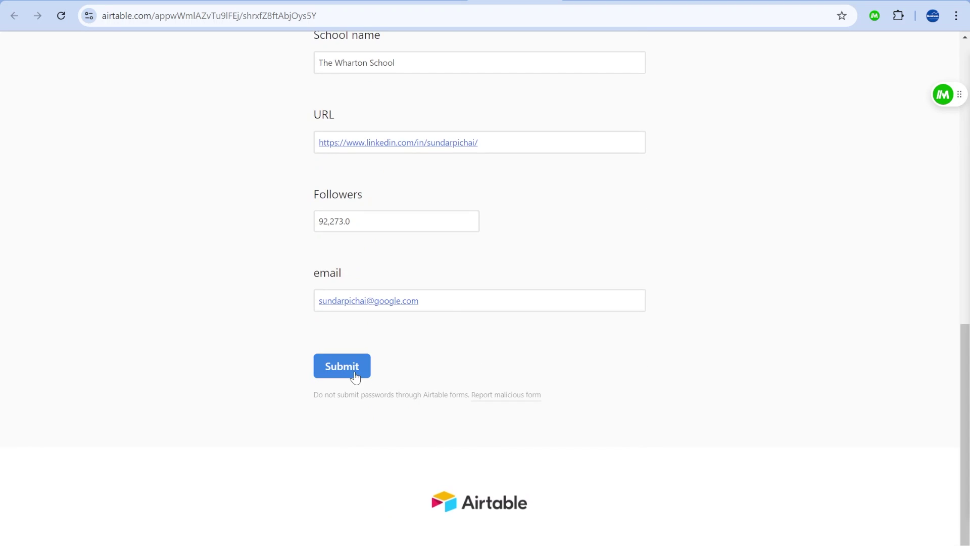
click(355, 372)
click(422, 1)
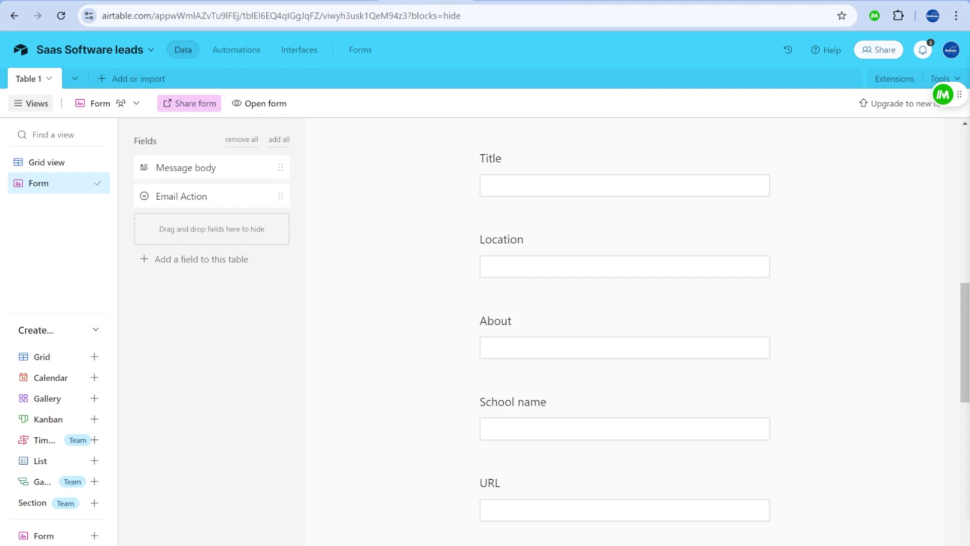
click(50, 162)
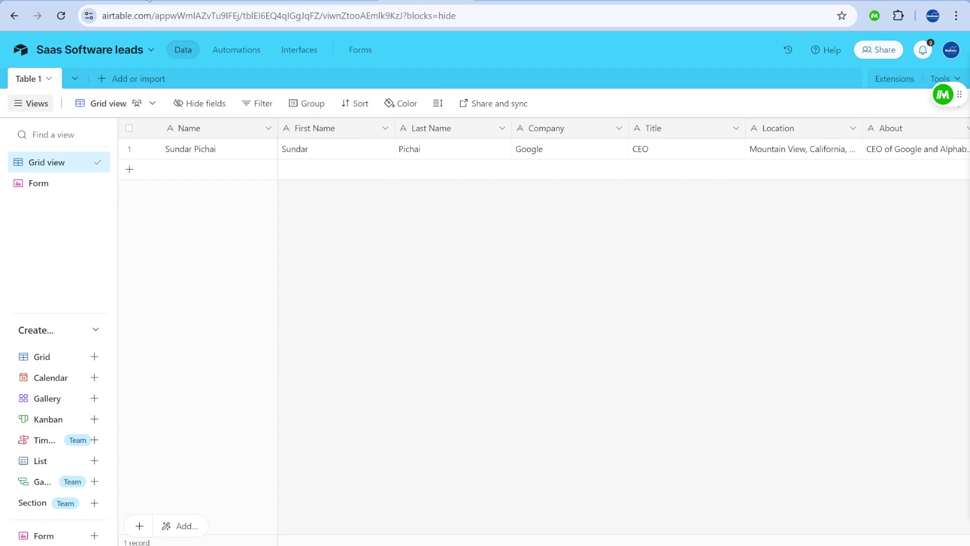
Run LinkedIn to Airtable on the NVIDIA founder's profile and submit the lead form.
click(150, 2)
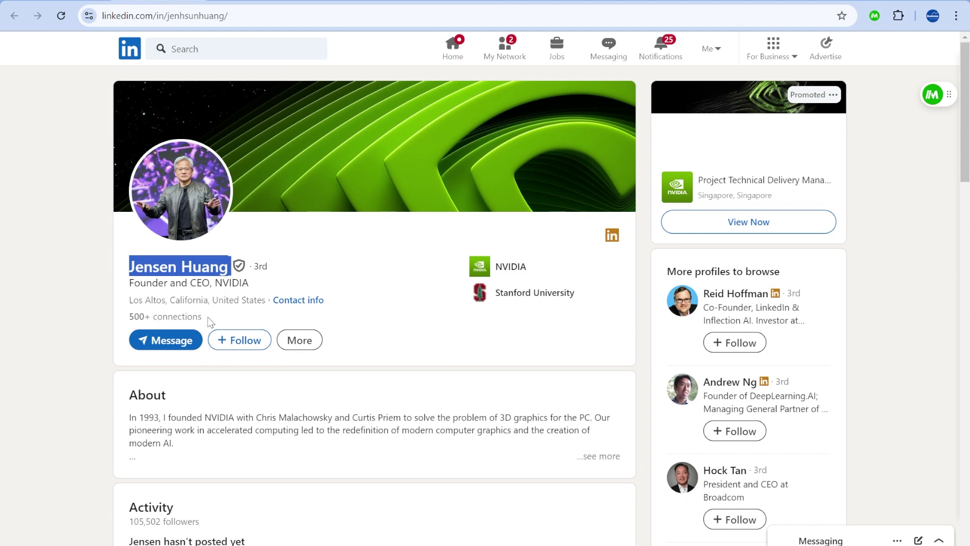
click(937, 97)
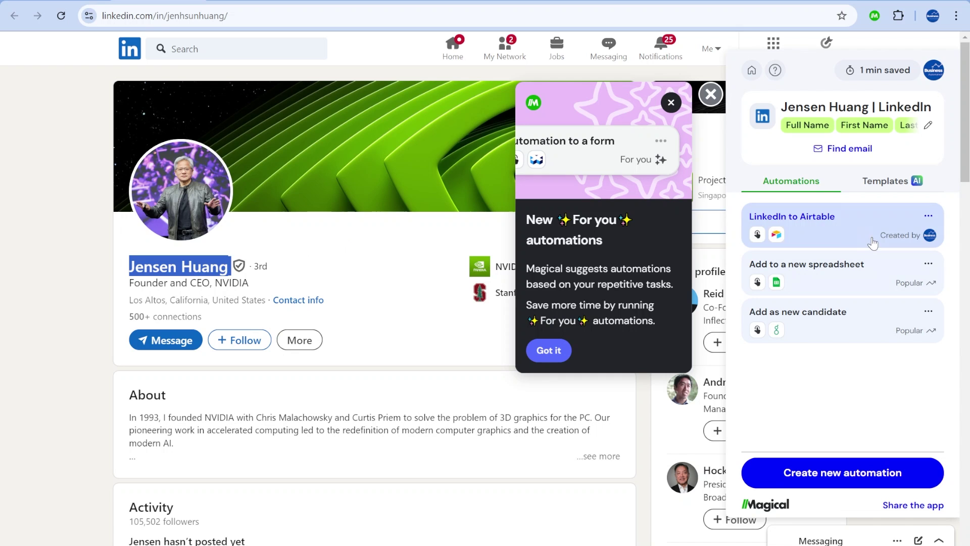
click(838, 231)
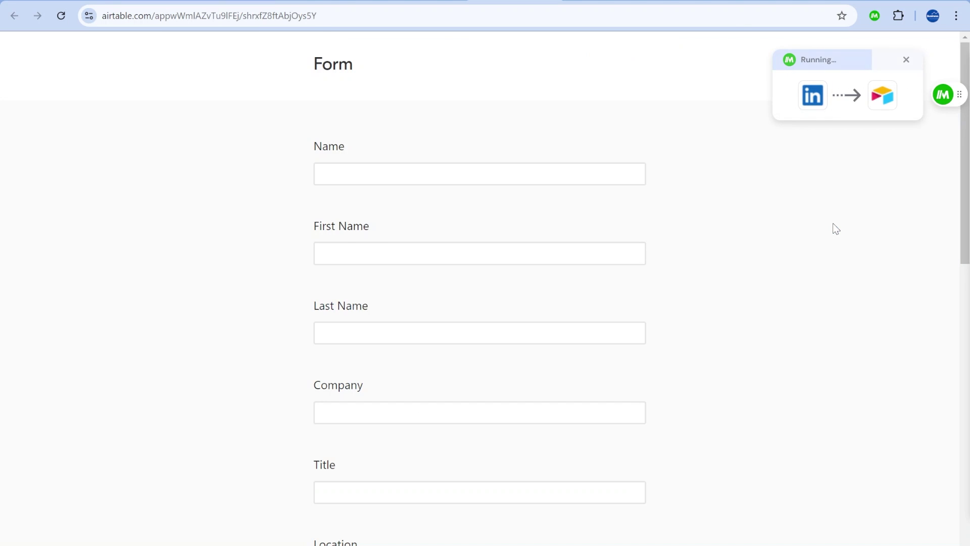
scroll(513, 258, up, 10)
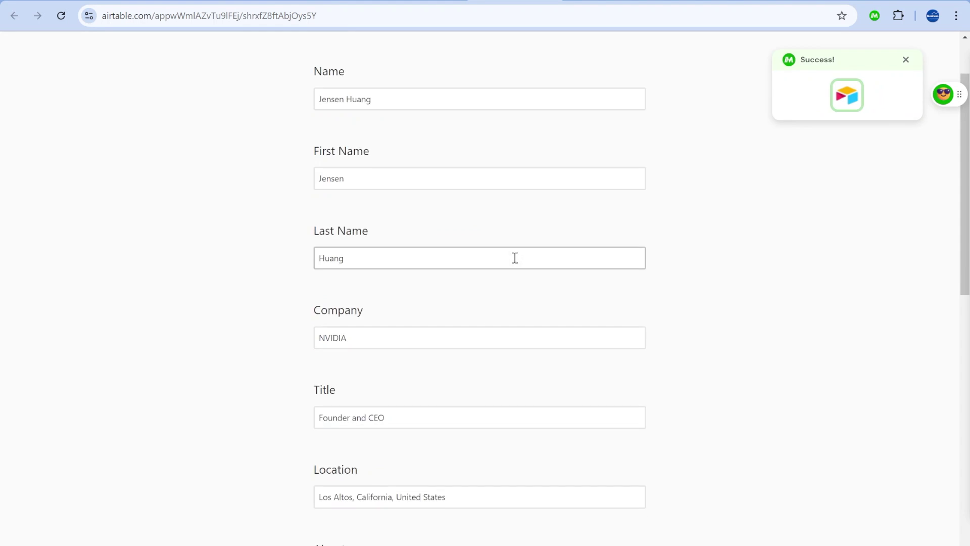
scroll(515, 257, down, 12)
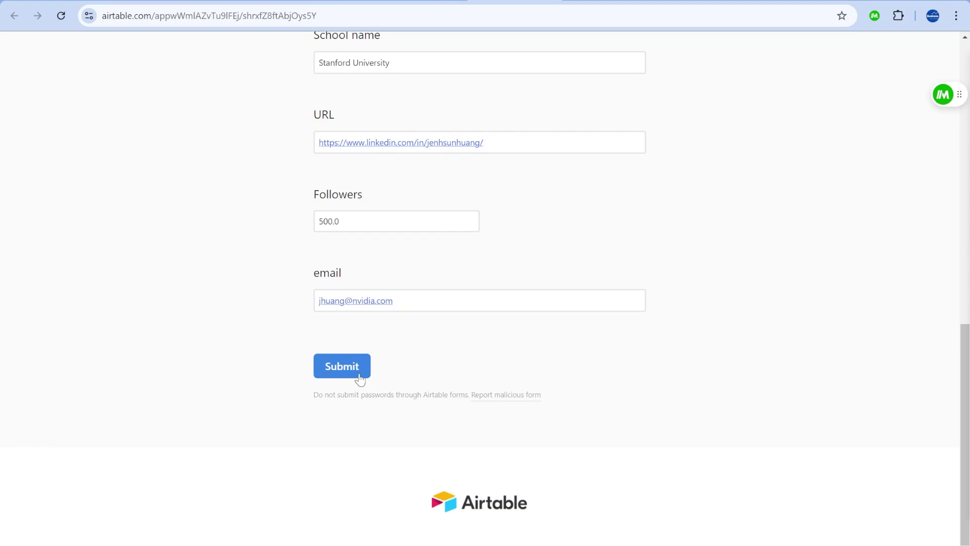
click(348, 369)
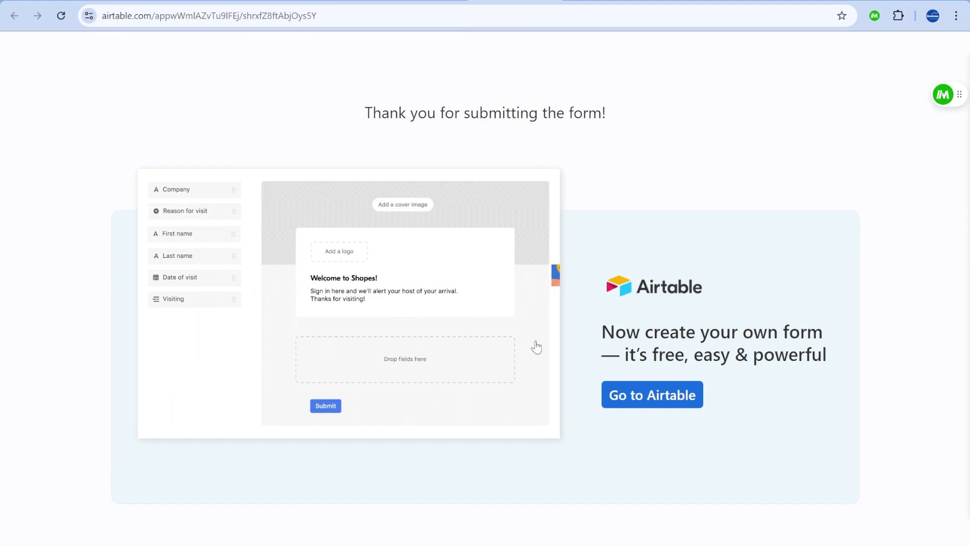
In the form editor, turn on 'Show a new blank form after 5 seconds'.
click(426, 3)
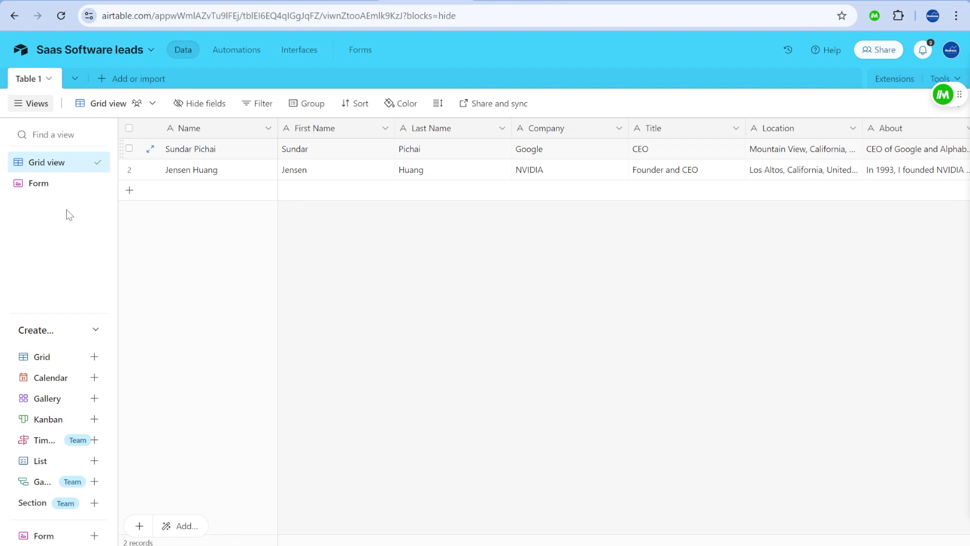
click(43, 187)
scroll(506, 354, down, 20)
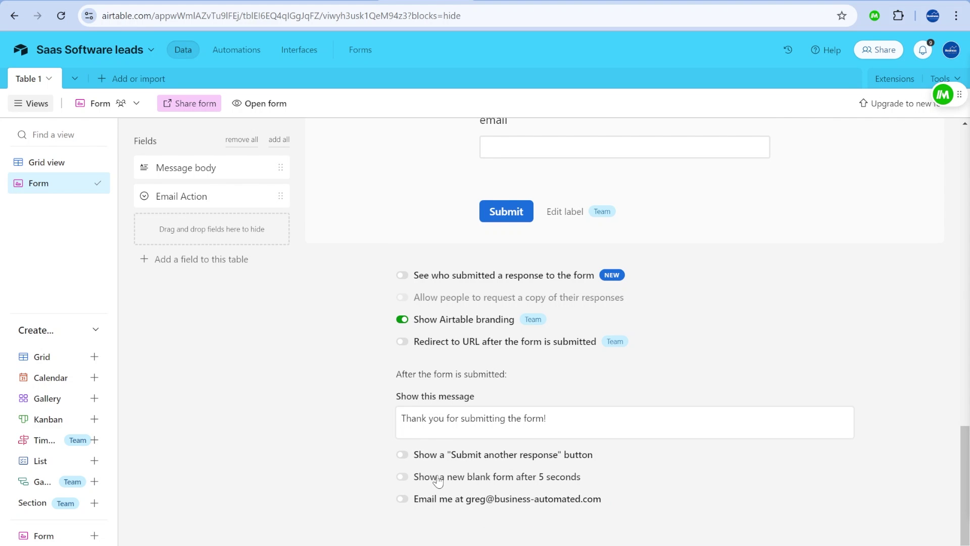
click(446, 484)
scroll(570, 477, up, 20)
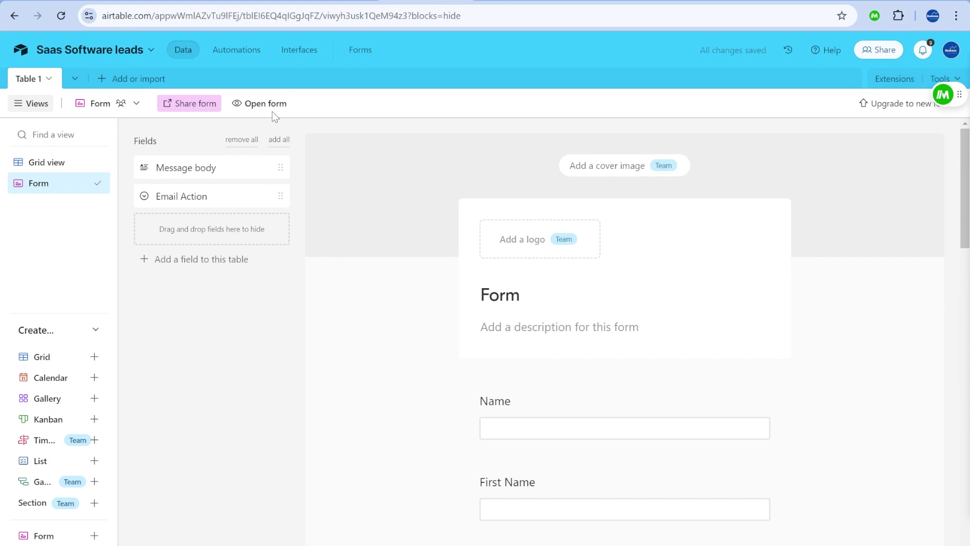
Open the live form, run LinkedIn to Airtable on the current profile, and submit.
click(260, 103)
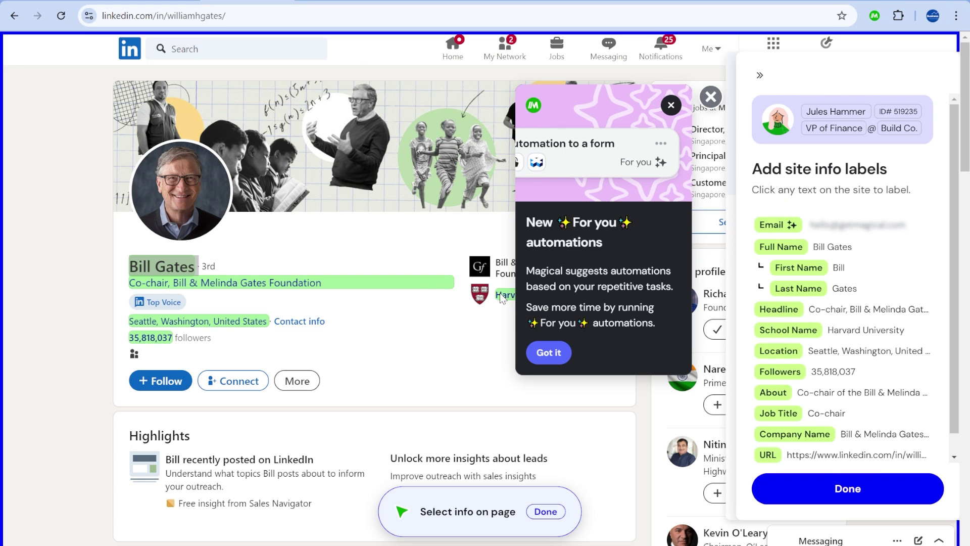
click(856, 500)
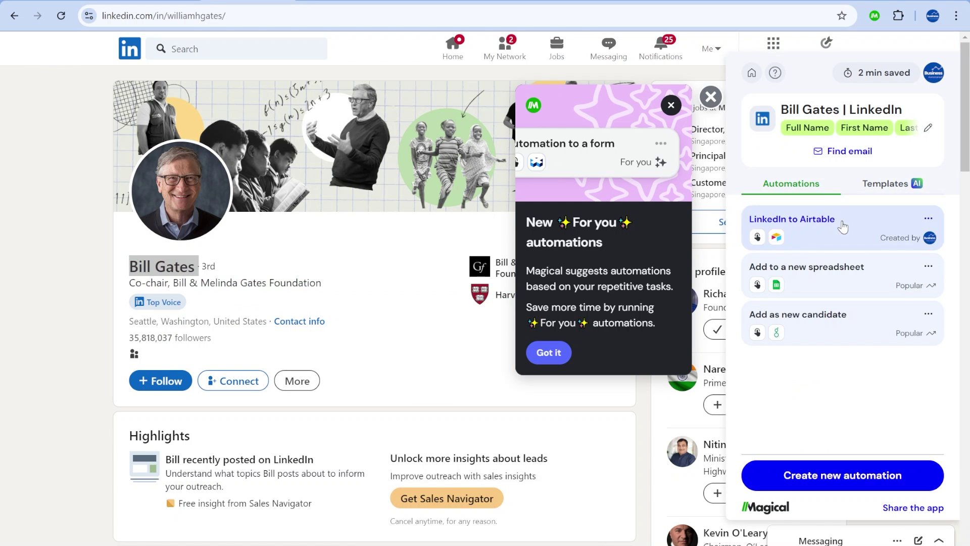
click(832, 238)
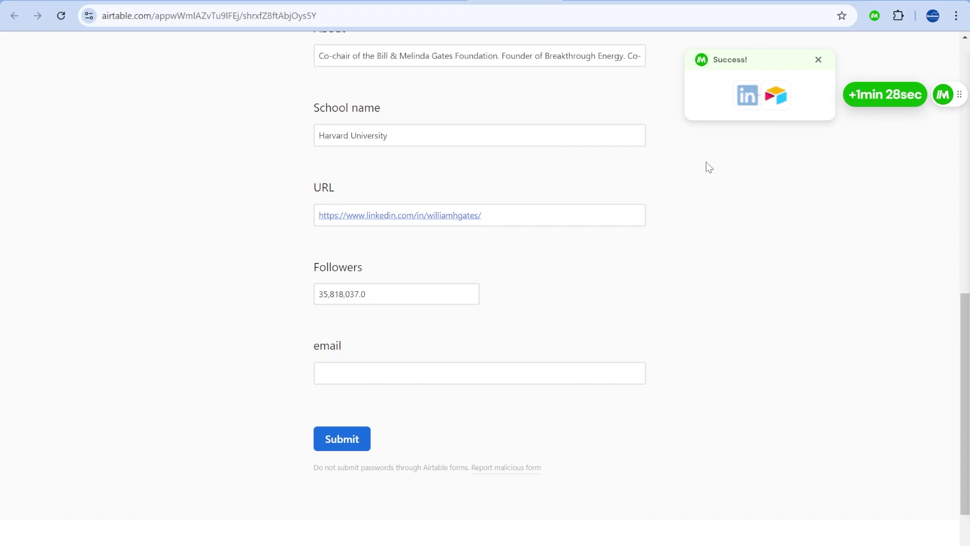
click(367, 441)
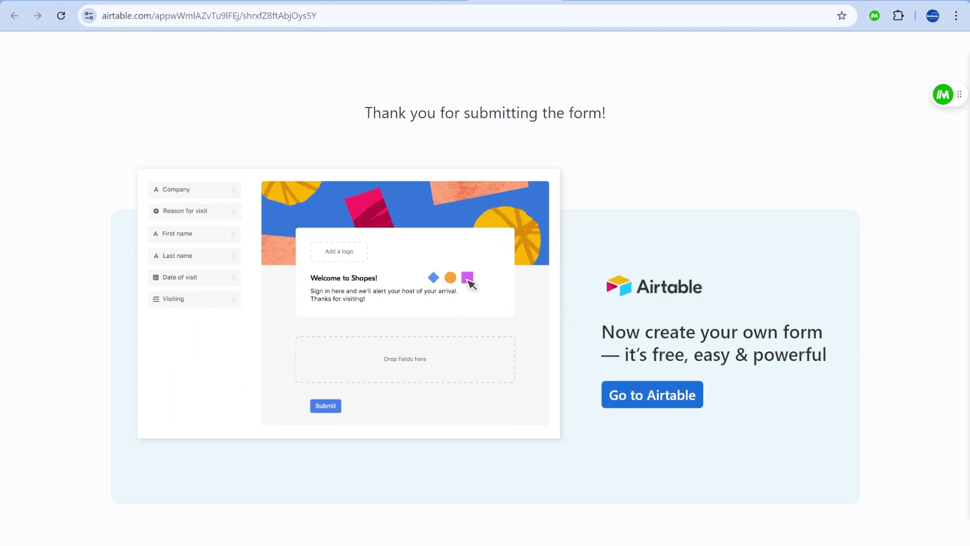
Go back to the next LinkedIn profile, run the automation again, and submit.
key(alt+Left)
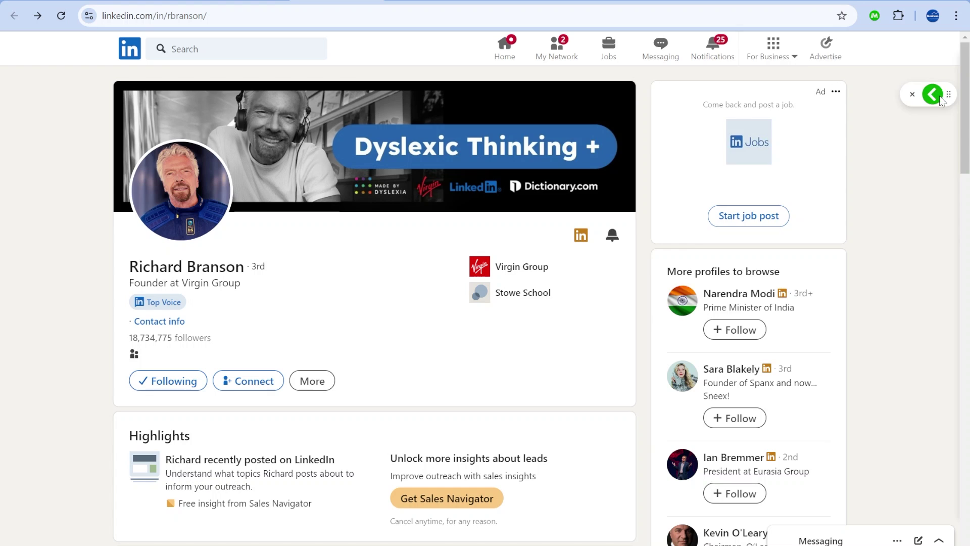
click(942, 94)
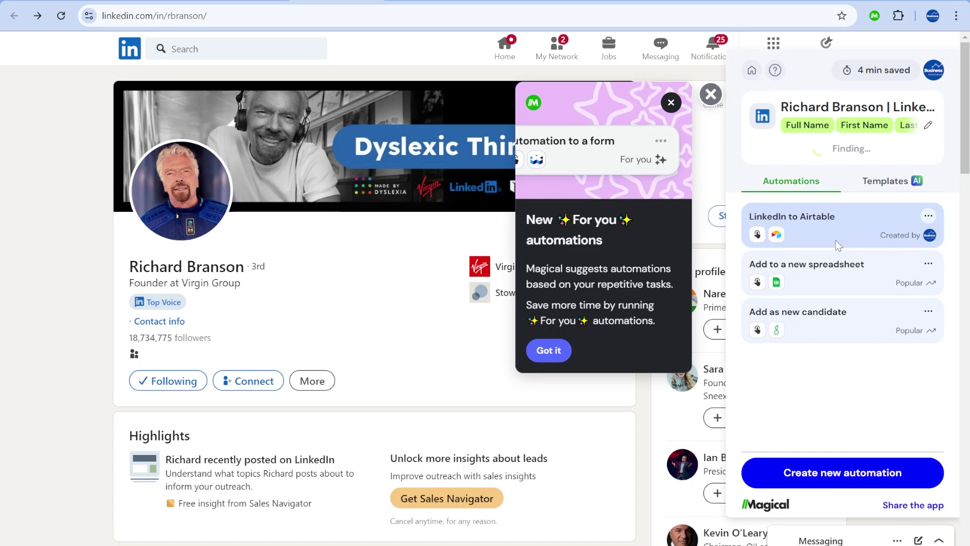
click(836, 242)
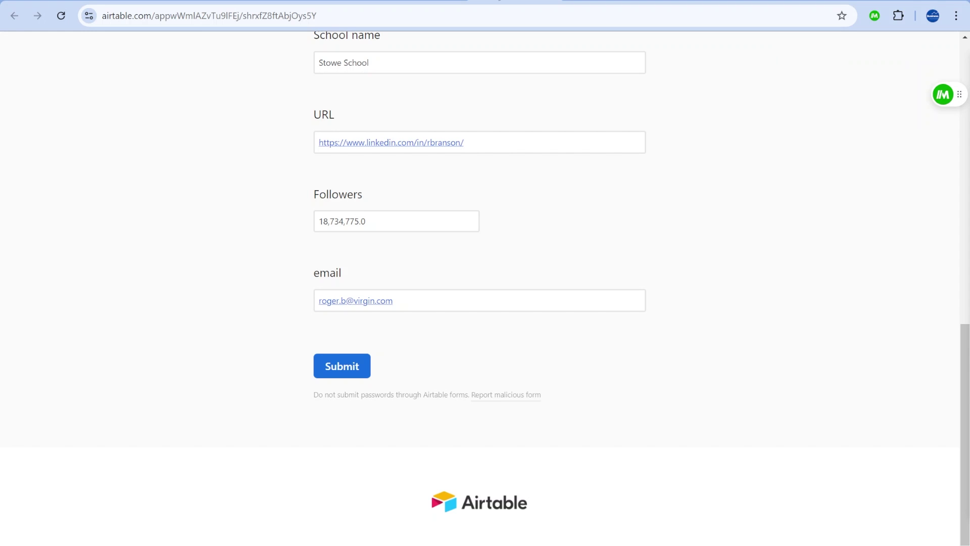
scroll(563, 197, up, 9)
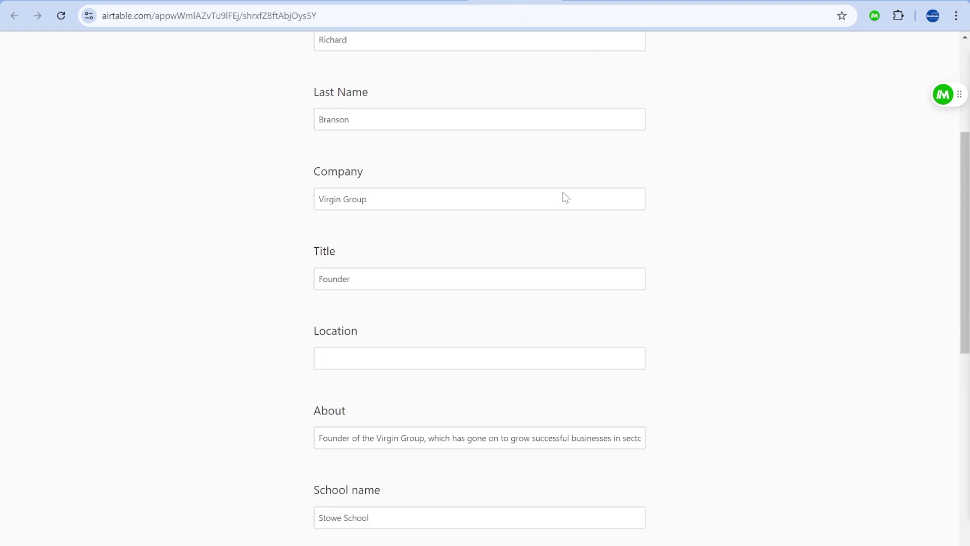
scroll(521, 278, down, 9)
click(339, 366)
Open Grid view and step through the new lead records' field values.
click(412, 3)
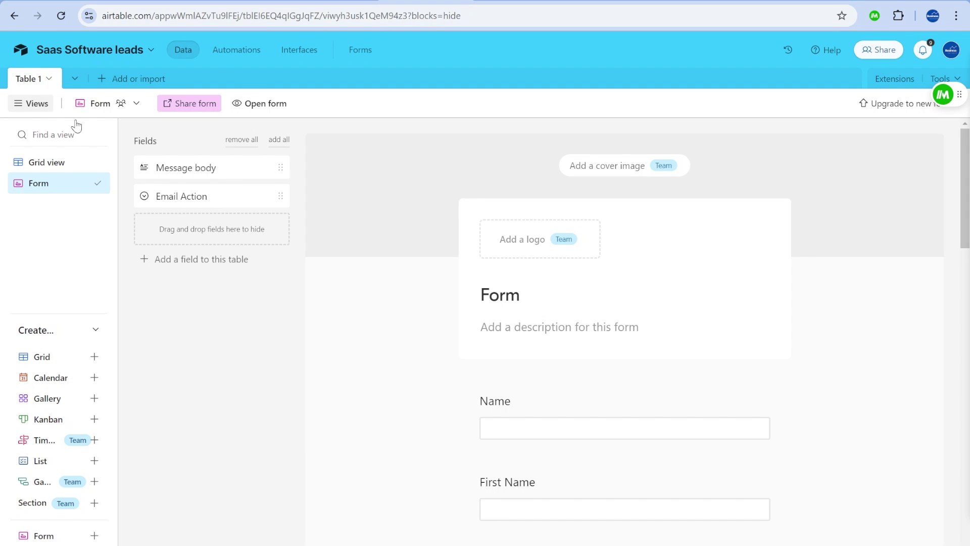
click(50, 161)
click(474, 187)
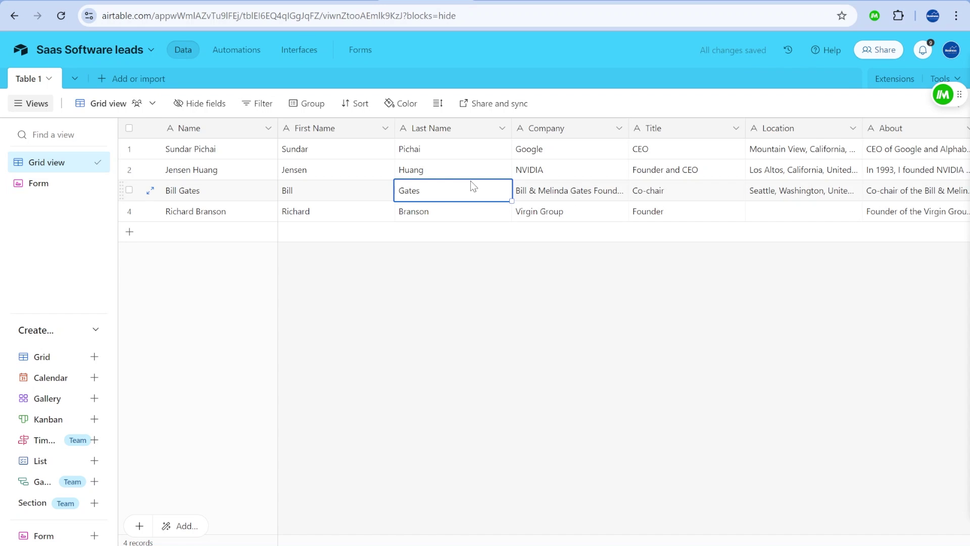
key(Right)
key(Right)
key(Right)
key(Right)
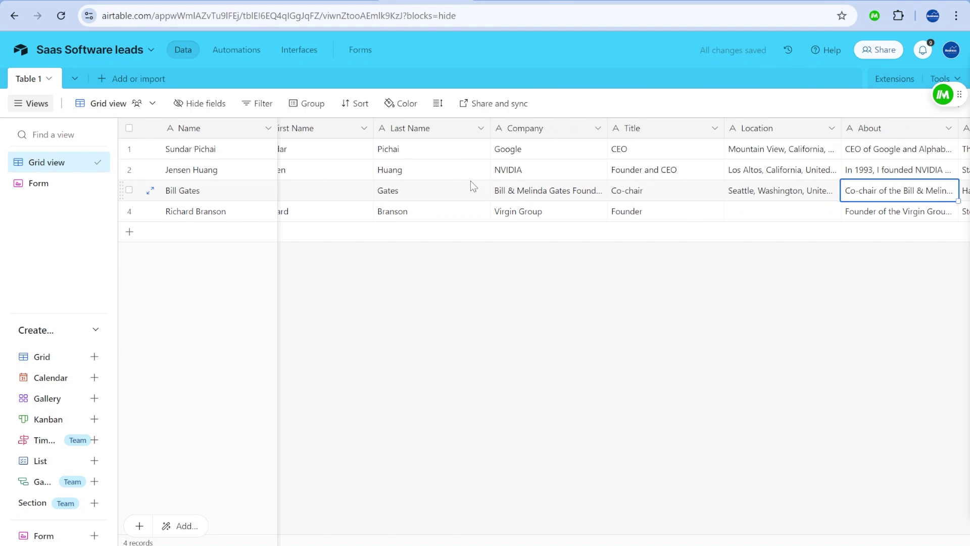
key(Left)
key(Right)
key(Left)
key(Down)
key(Right)
key(Right)
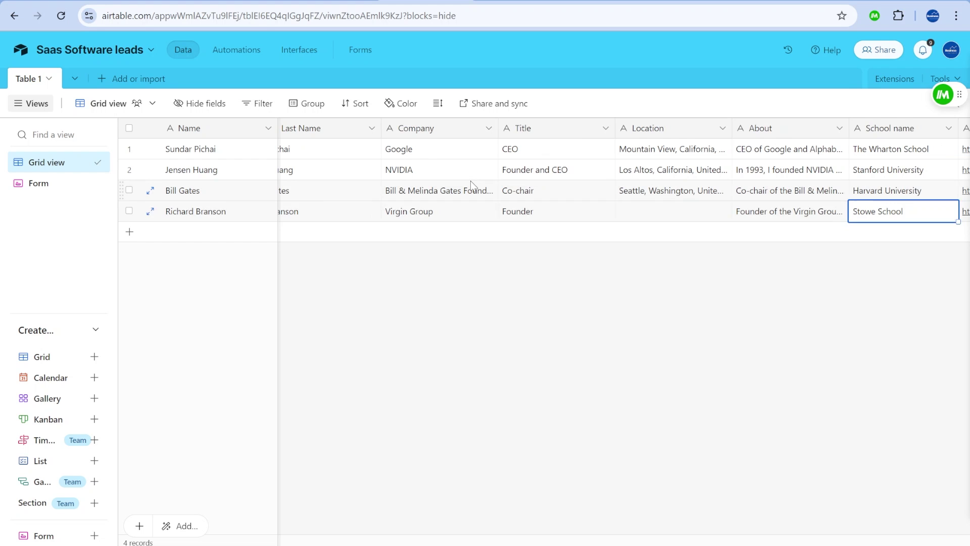
key(Up)
key(Left)
key(Left)
key(ctrl+Left)
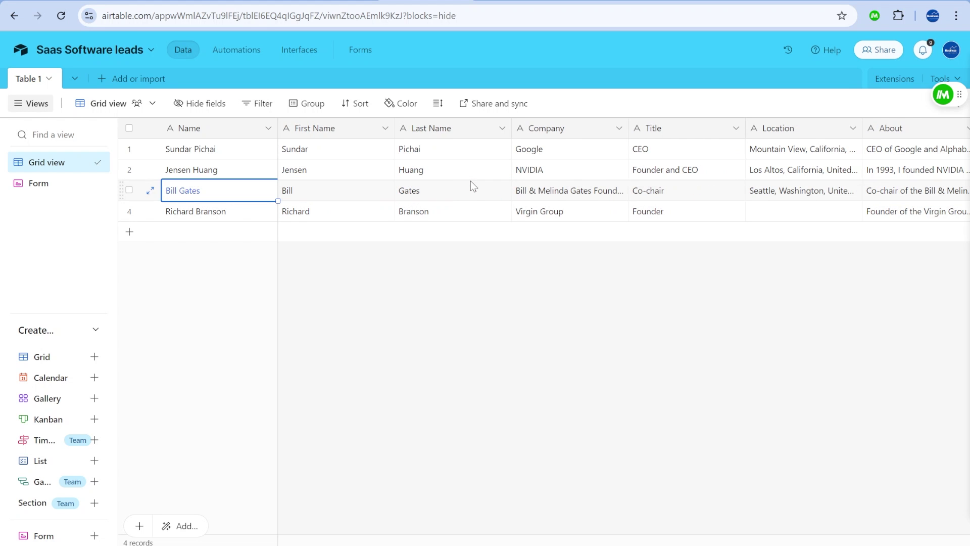
key(Right)
key(Right)
key(Right)
key(Right)
key(Right)
key(Right)
key(Right)
key(Right)
key(Right)
key(Right)
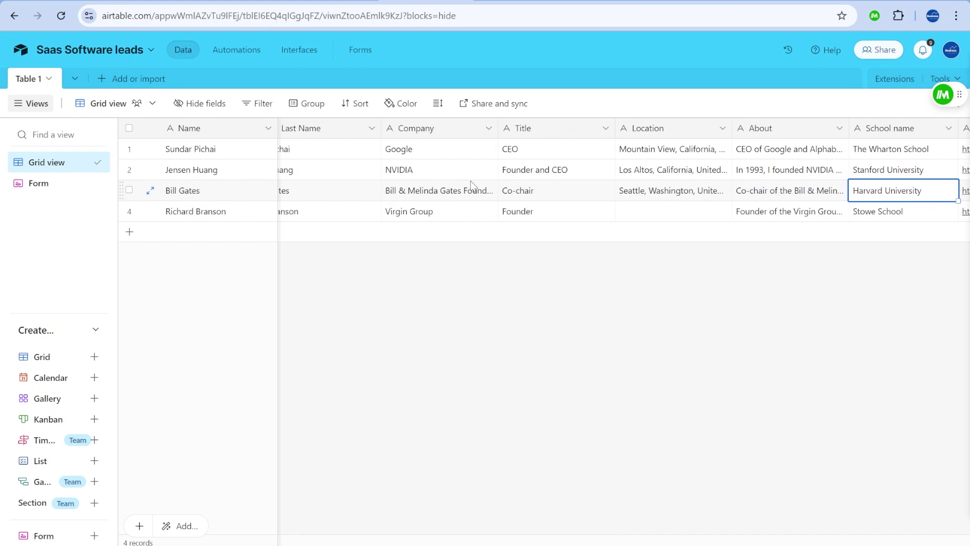
key(Left)
key(ctrl+Left)
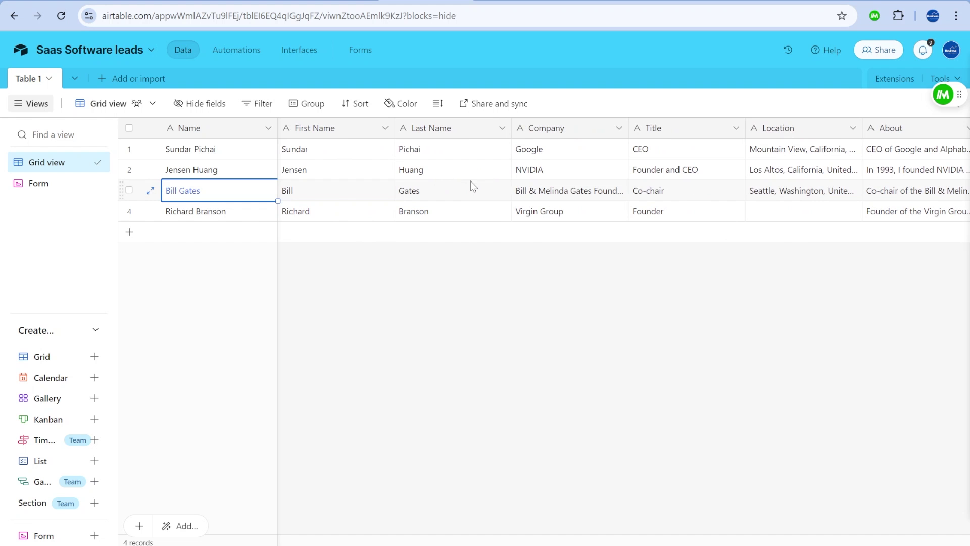
key(Right)
key(Right)
key(Right)
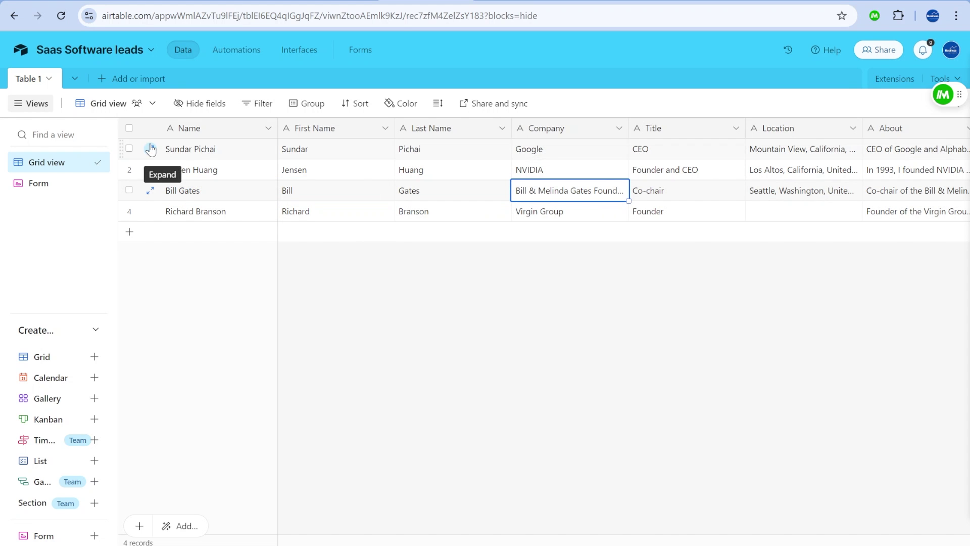
Expand the Google CEO's record and start editing its Message body.
click(150, 150)
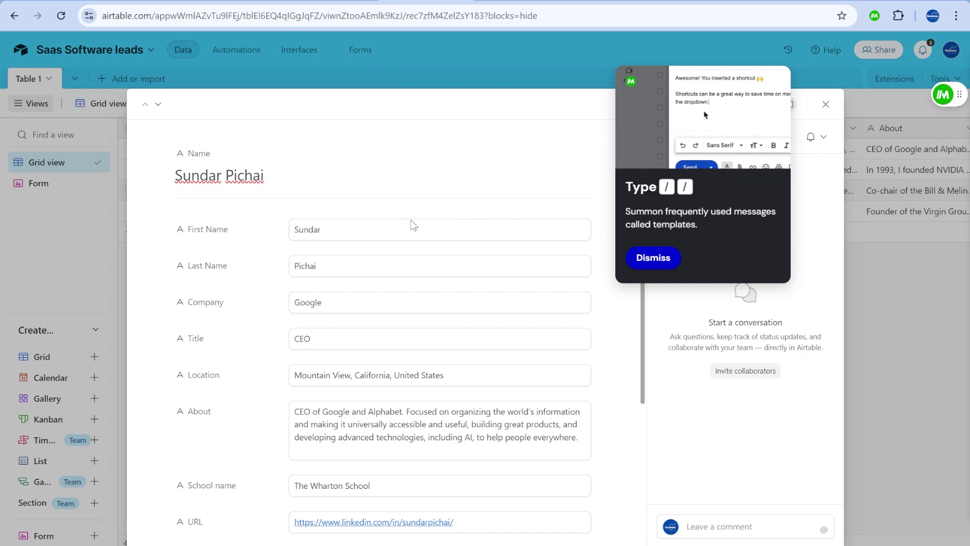
scroll(414, 225, down, 4)
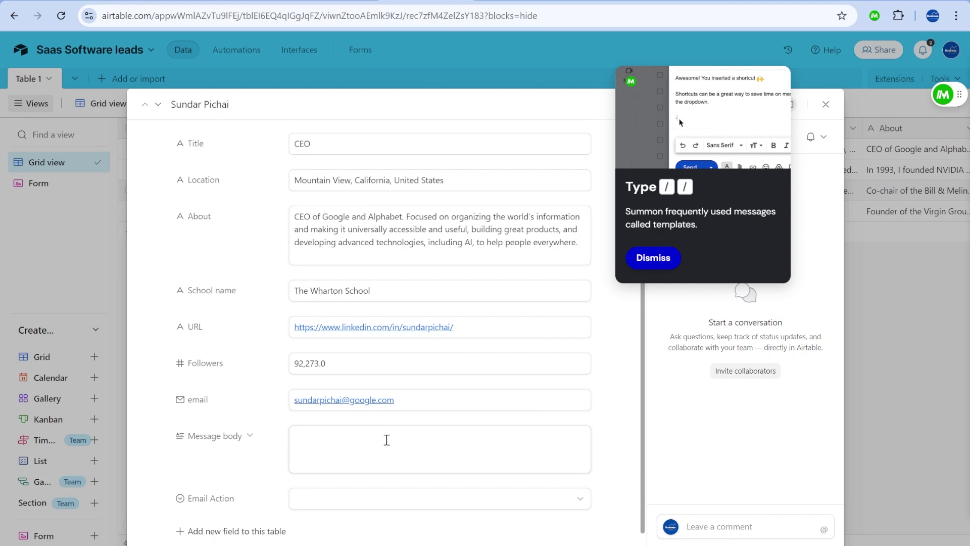
click(352, 442)
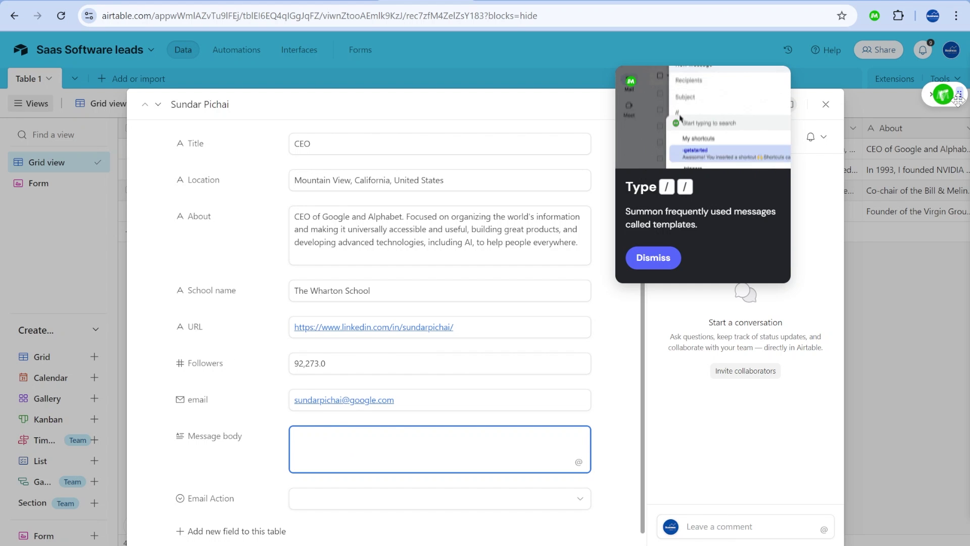
Have Magical's AI draft a new template convincing a CEO to invest in Business Automated.
click(952, 95)
click(653, 257)
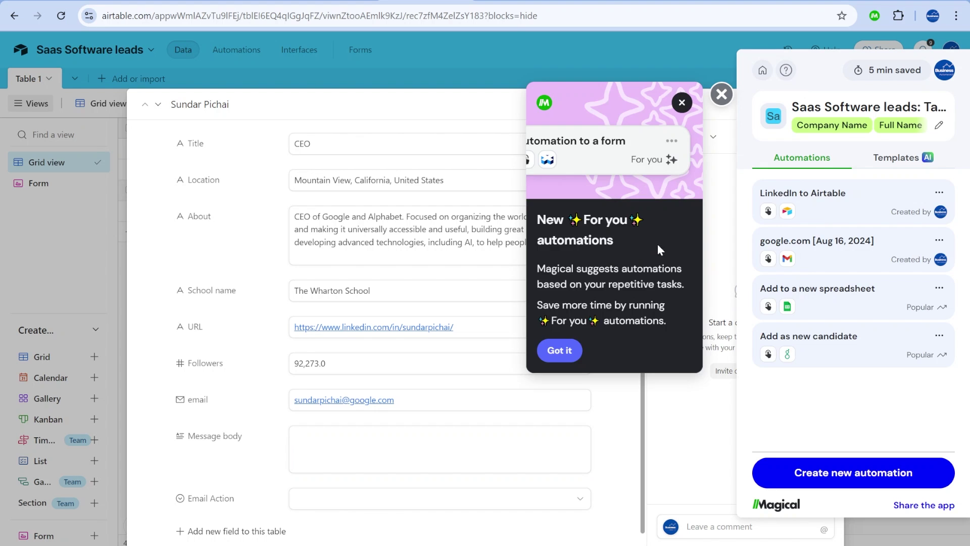
click(904, 161)
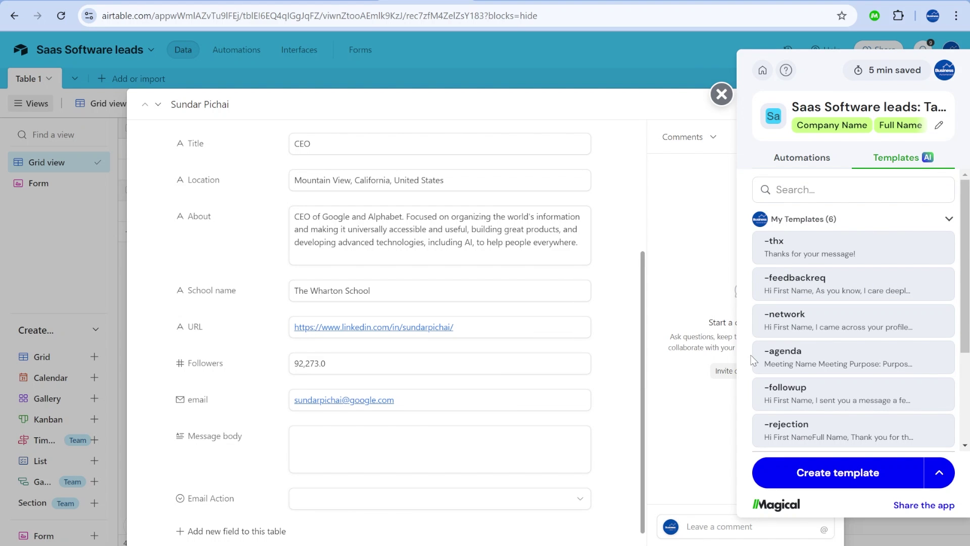
click(834, 480)
click(736, 455)
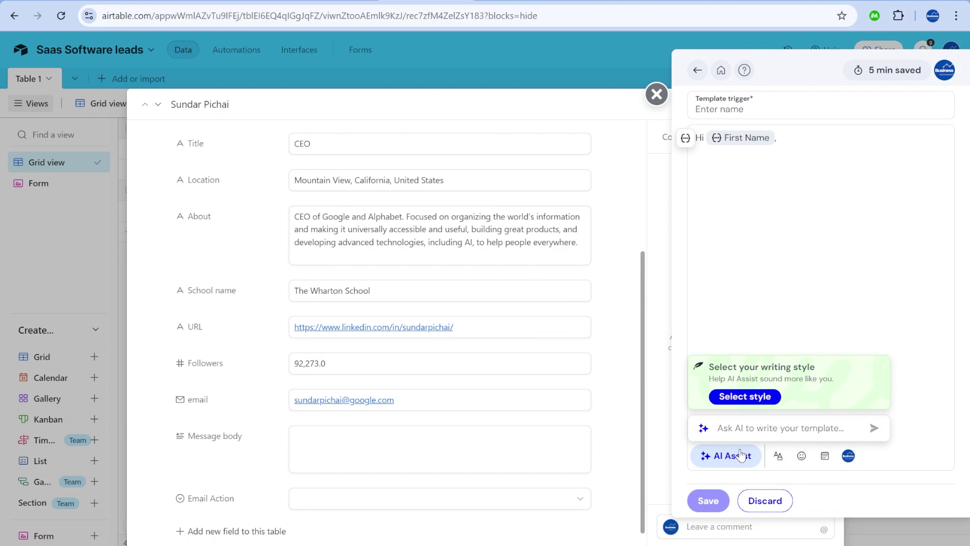
text(Write a template to)
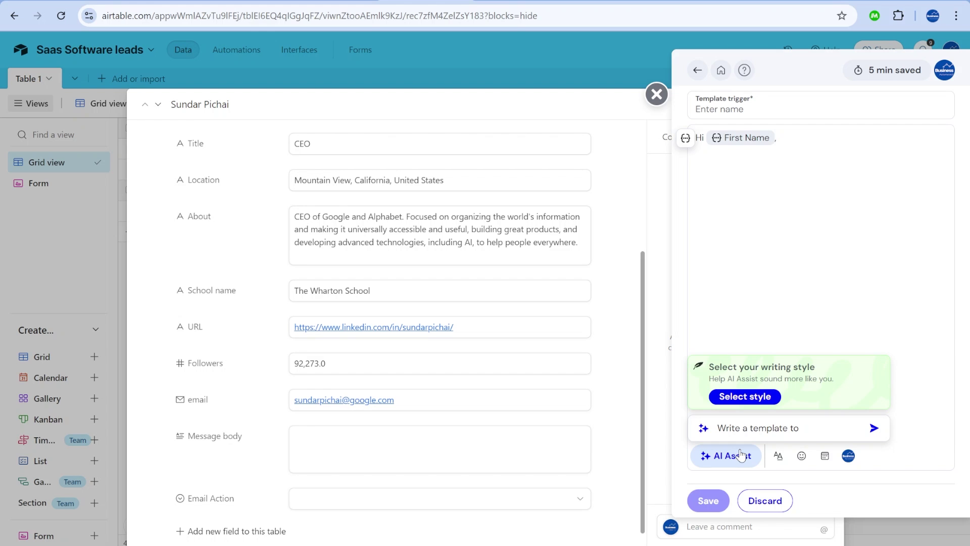
text( convince a CEO to respond and invest in Business Automated)
key(Return)
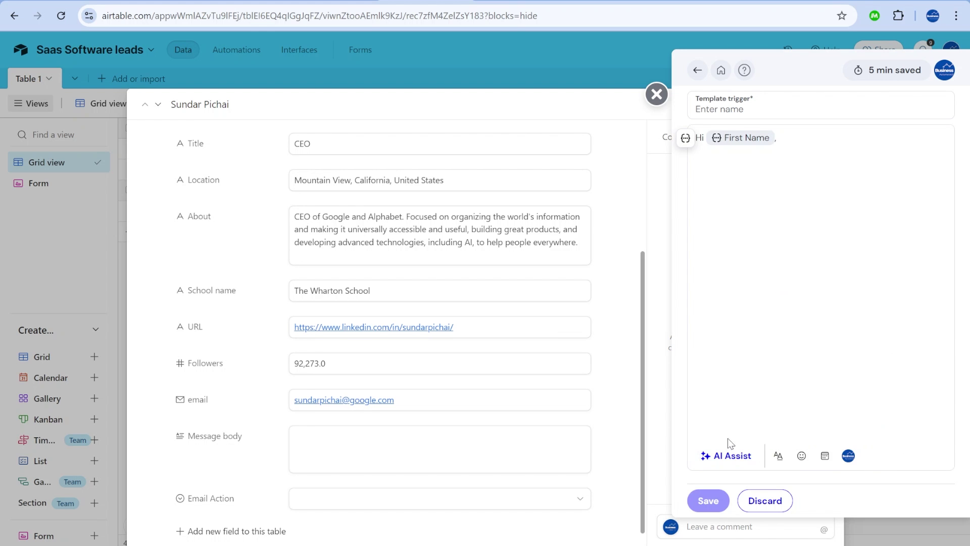
Replace the investor name with a First Name placeholder and 'company' with Company Name.
click(786, 142)
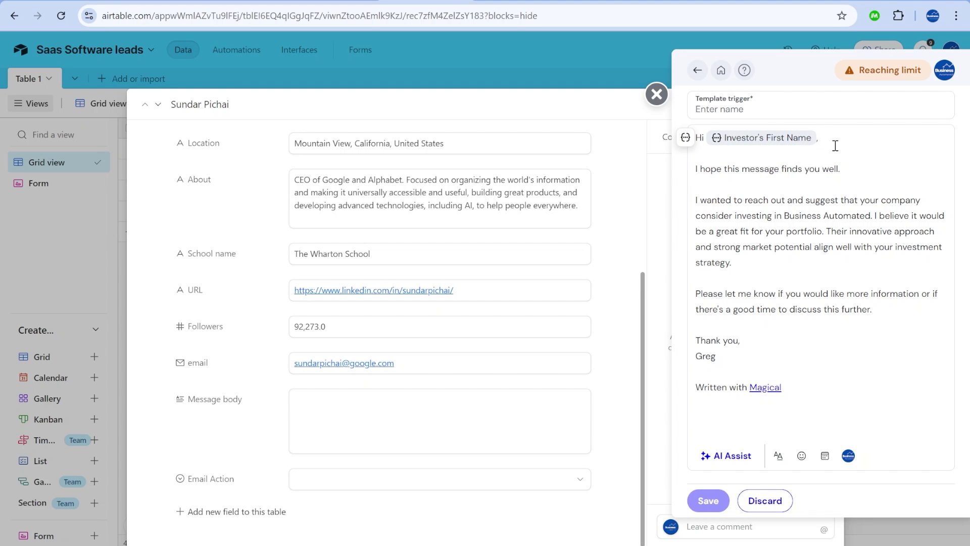
key(BackSpace)
click(685, 137)
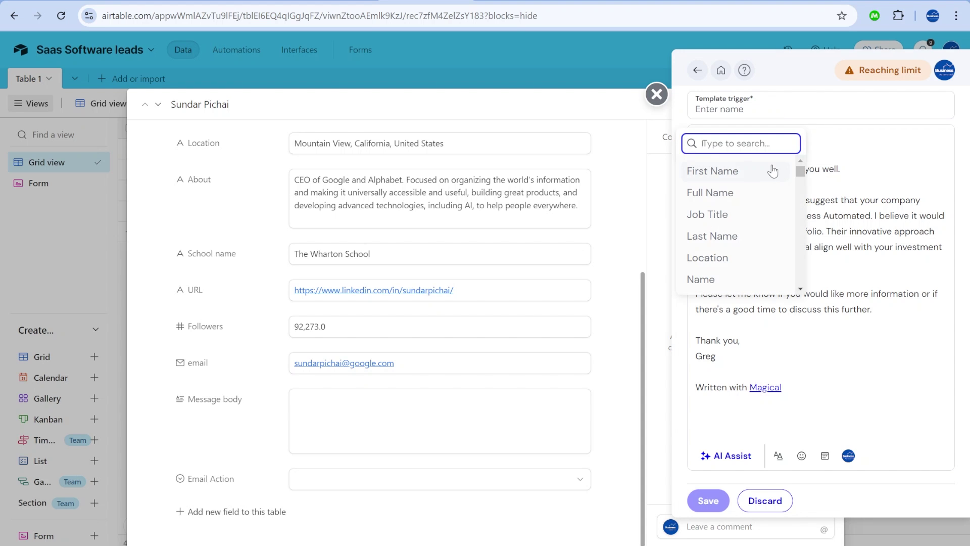
click(745, 170)
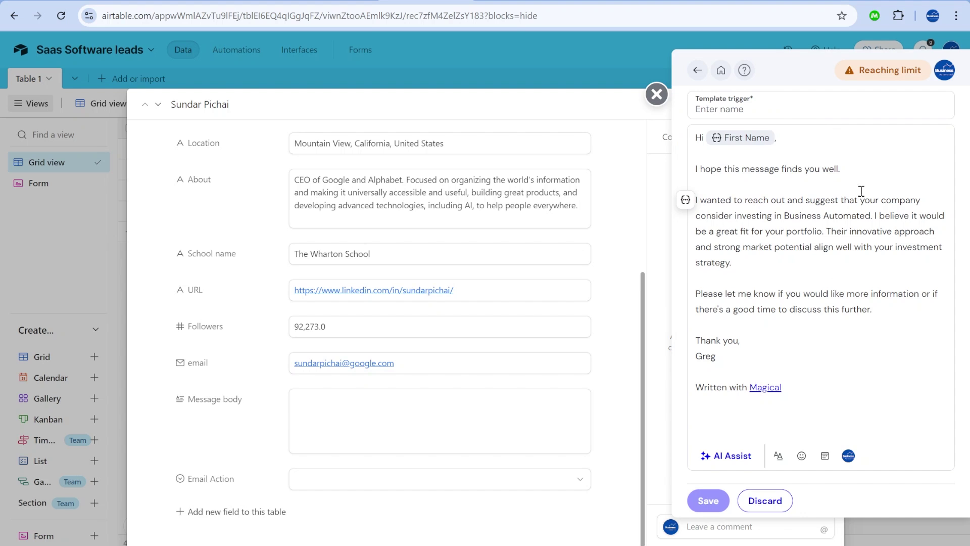
double_click(901, 199)
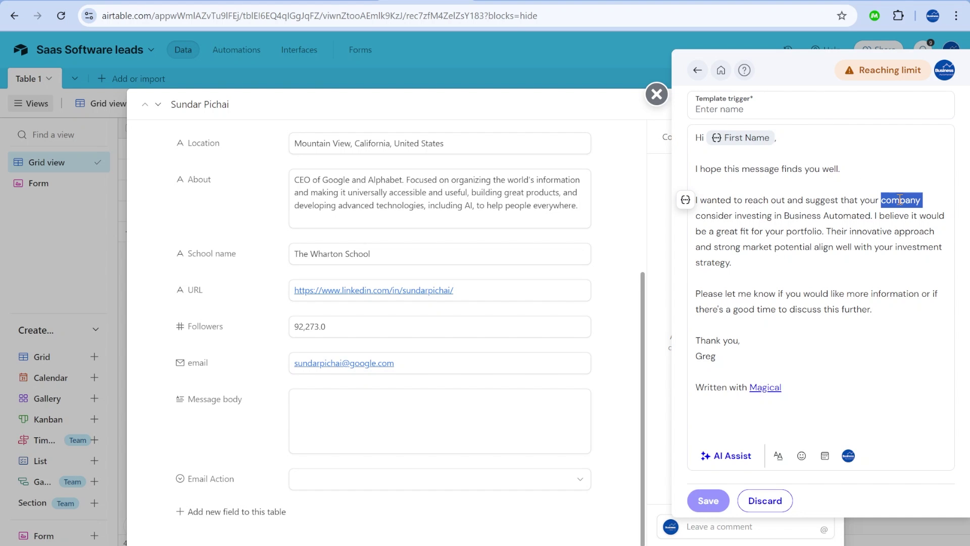
key(BackSpace)
key(BackSpace)
key(BackSpace)
key(BackSpace)
key(BackSpace)
key(BackSpace)
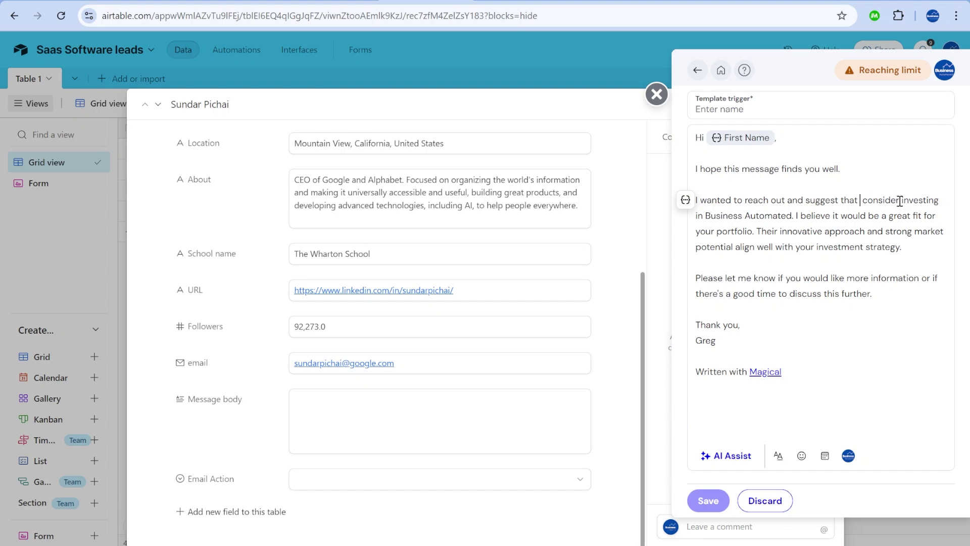
click(685, 200)
text(company)
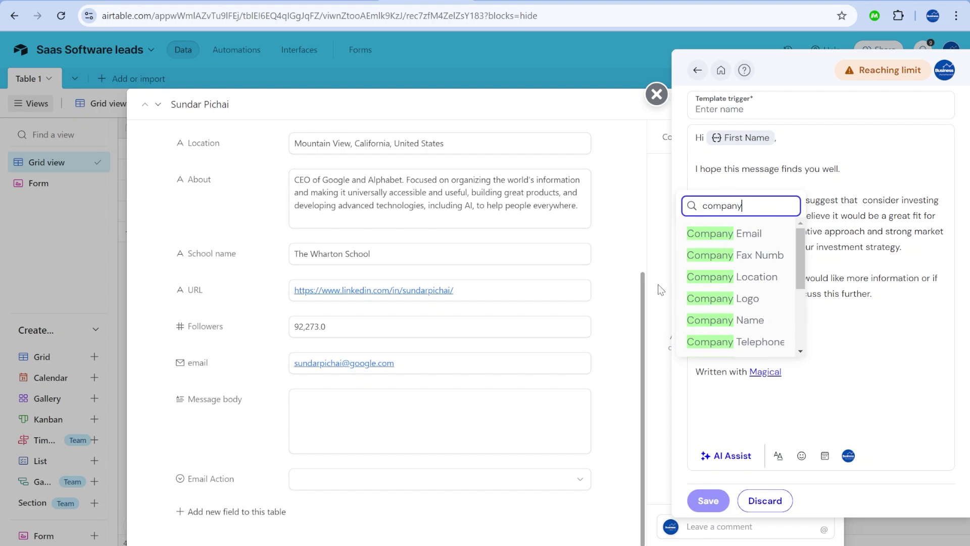
click(750, 320)
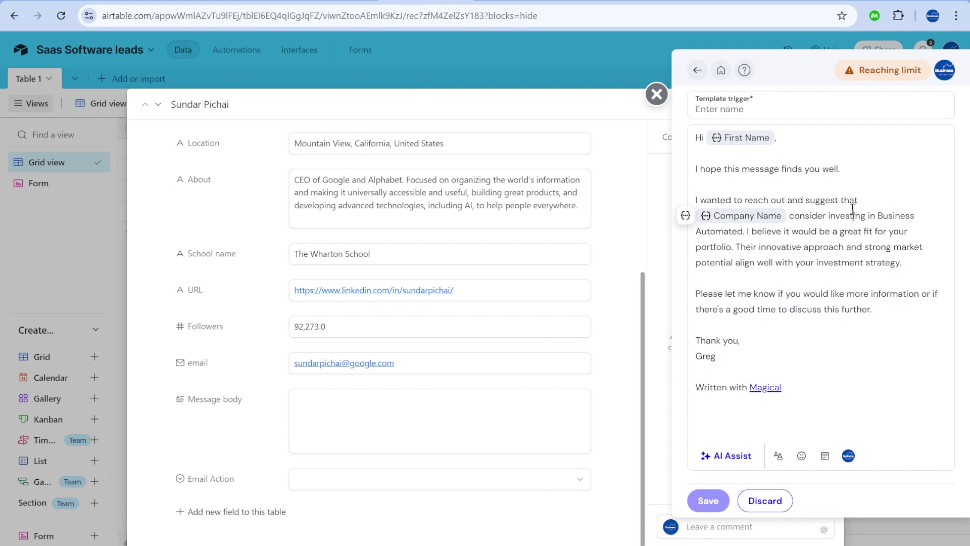
Set the trigger to -hello, save the template, and close the share prompt and panel.
click(746, 112)
text(-hel)
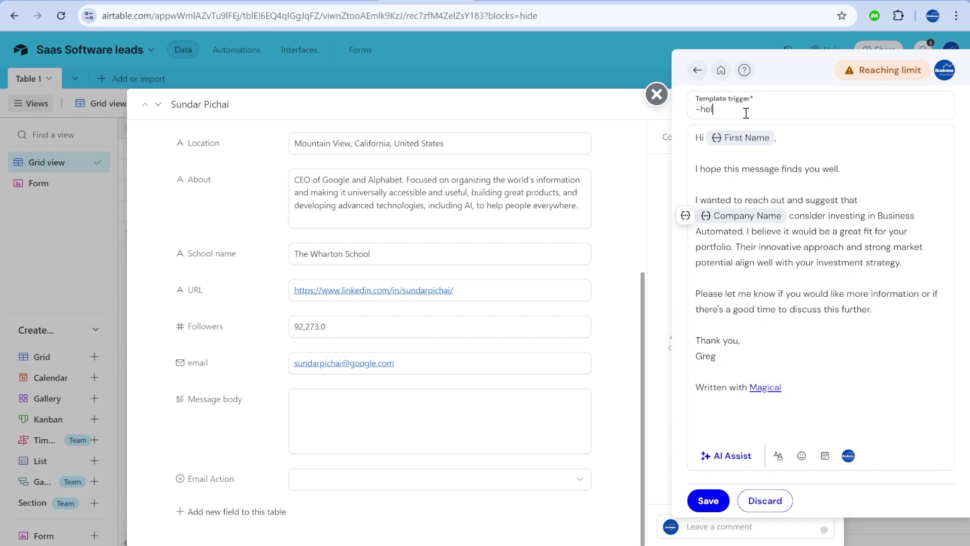
text(lo)
click(708, 500)
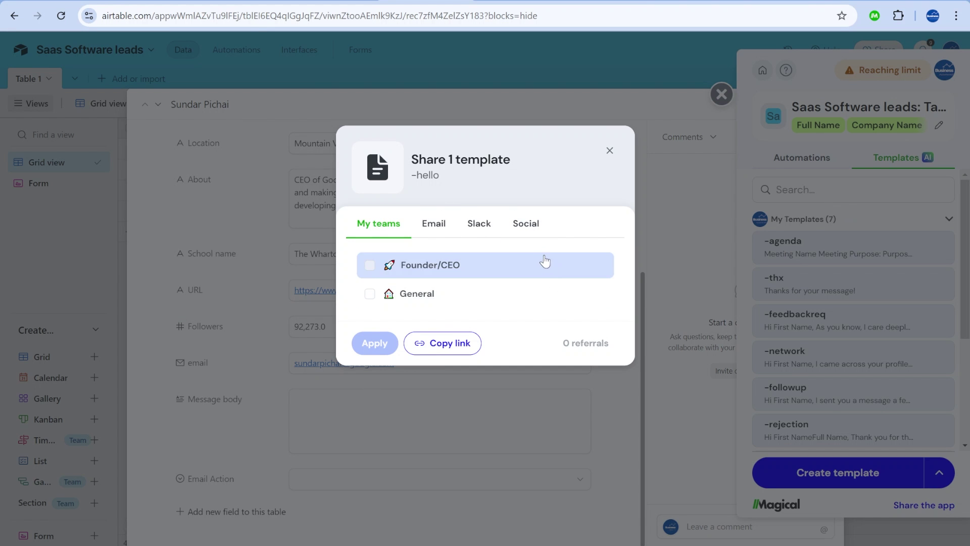
click(610, 151)
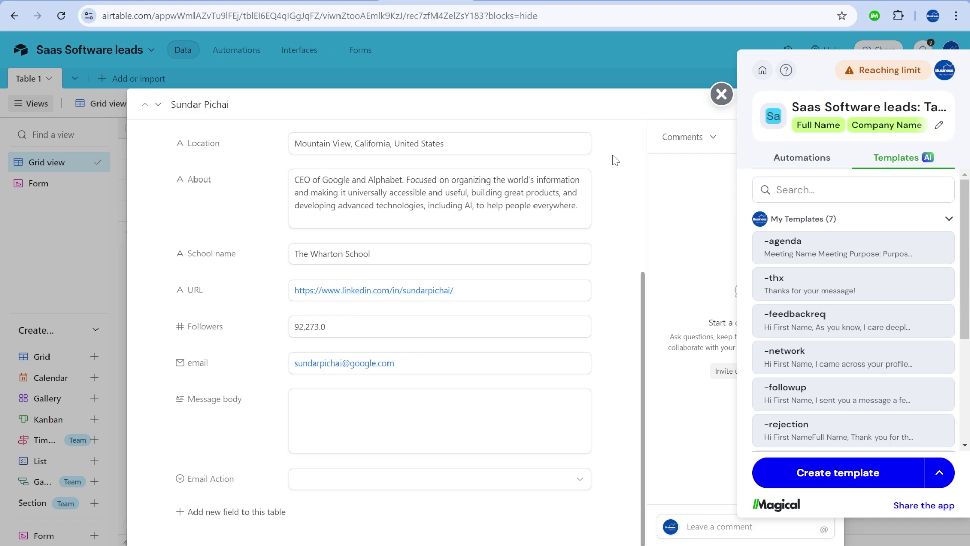
click(722, 94)
In the Message body, type // and pick the -hello template.
scroll(372, 328, up, 5)
scroll(372, 328, down, 5)
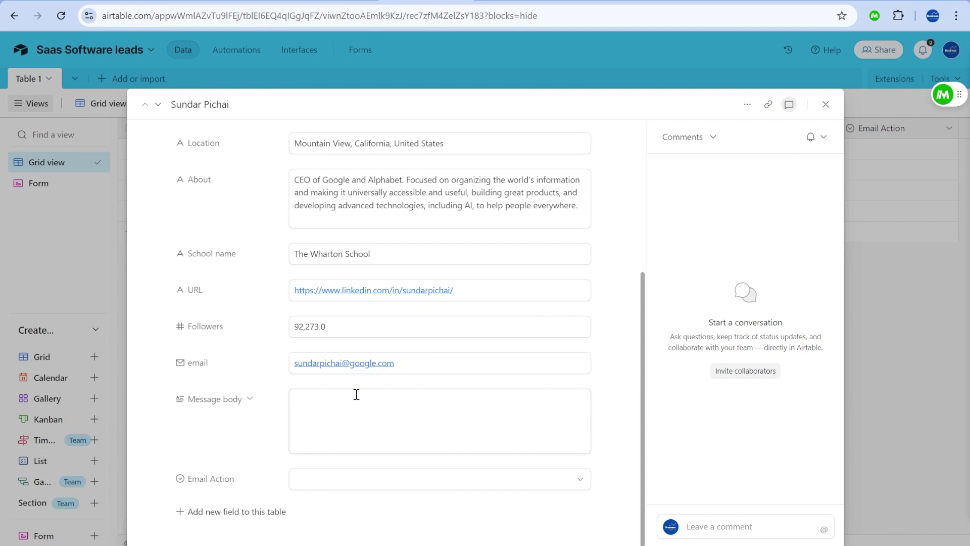
click(346, 423)
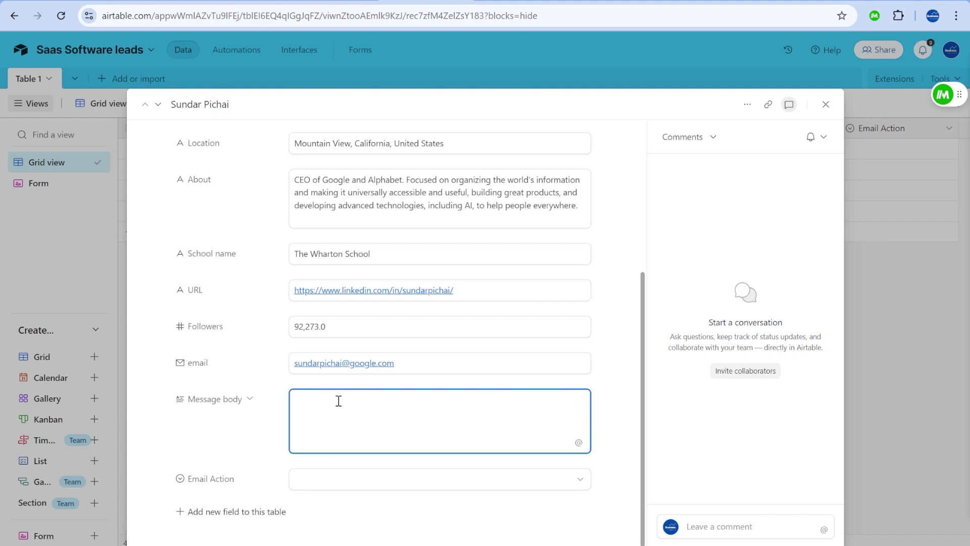
text(//)
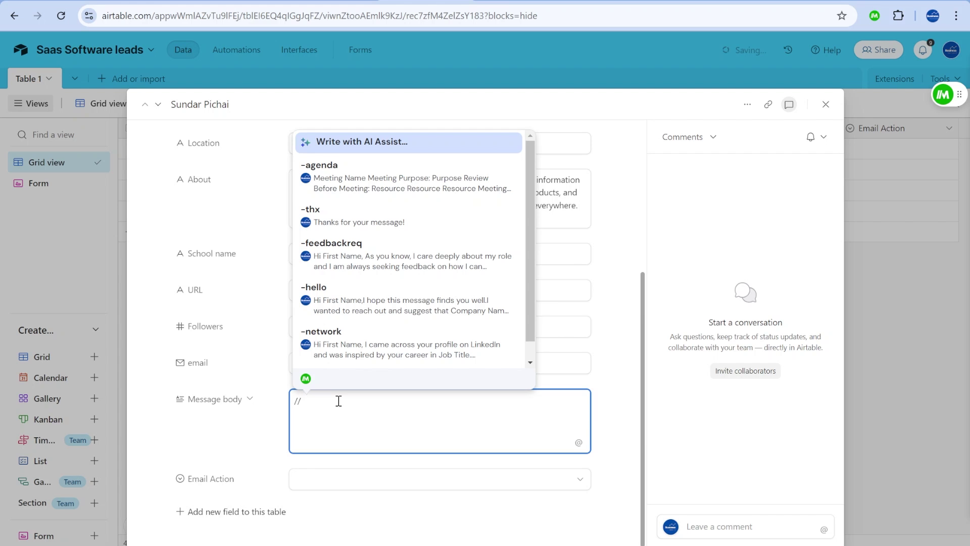
key(Down)
key(Down)
key(Down)
key(Down)
key(Down)
key(Down)
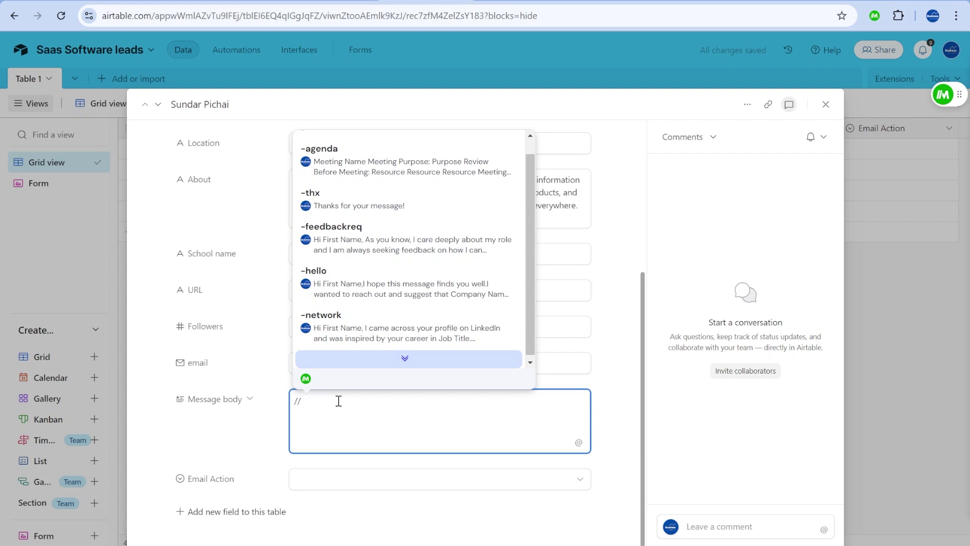
key(Up)
key(Up)
key(Up)
key(Up)
key(Up)
key(Up)
key(Up)
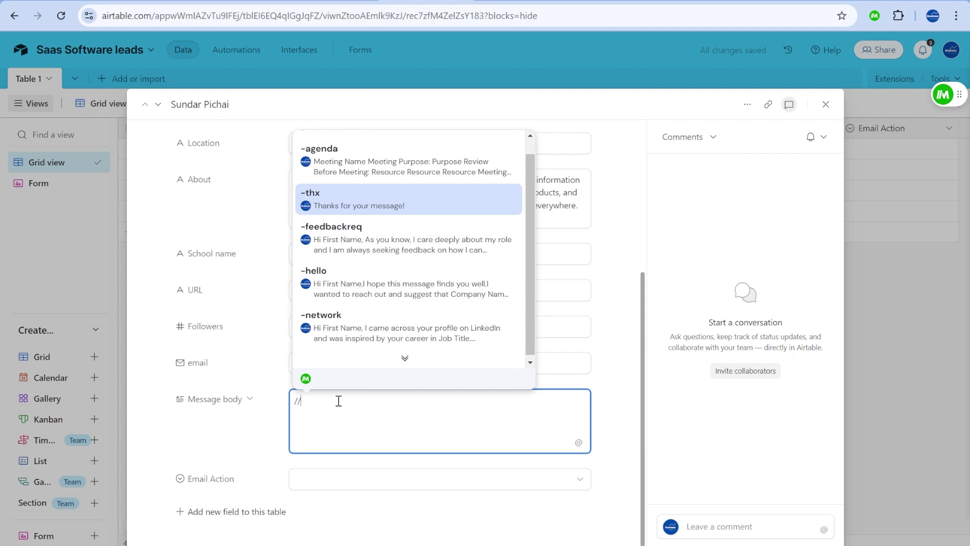
key(Down)
key(Down)
key(Down)
key(Down)
key(Down)
key(Down)
key(Down)
key(Down)
key(Down)
key(Down)
key(Down)
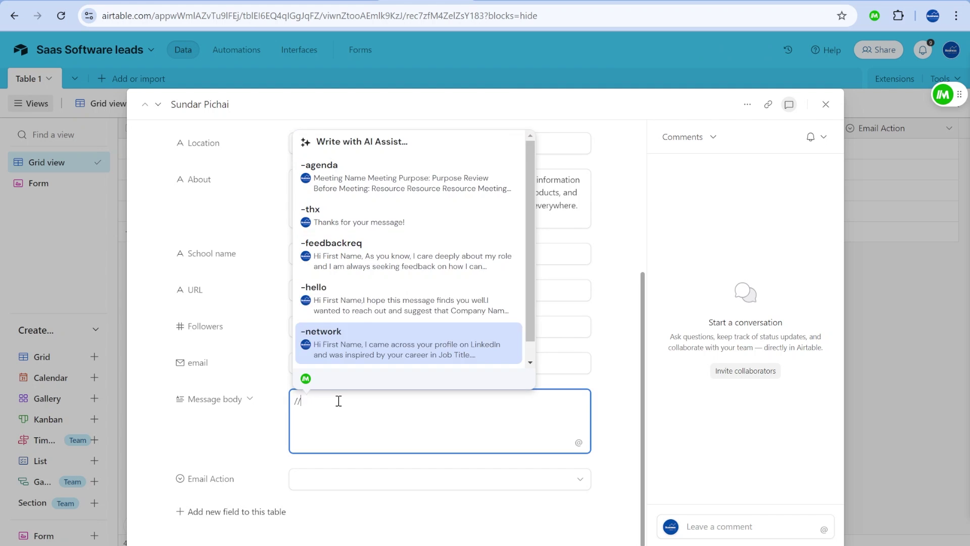
key(Down)
key(Down)
key(Down)
key(Down)
key(Down)
key(Down)
key(Down)
key(Down)
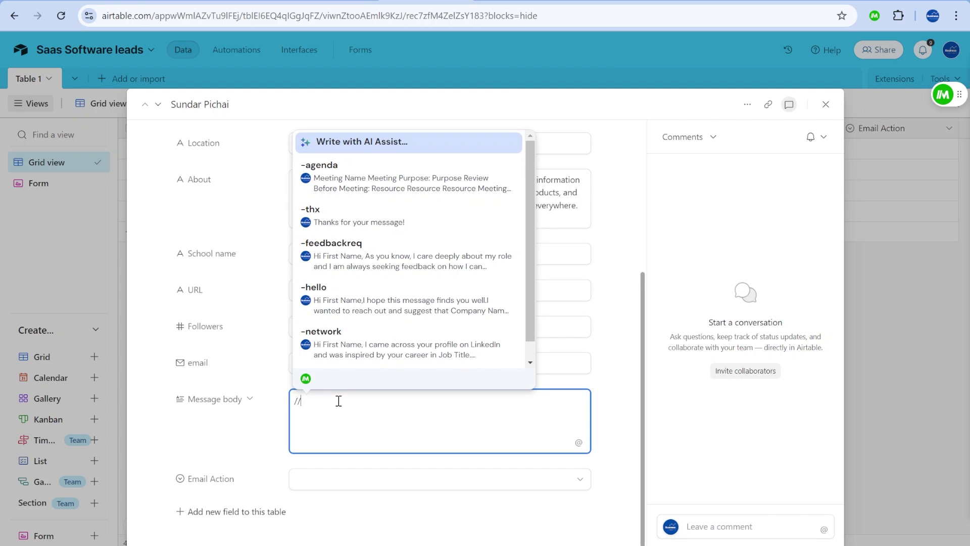
key(Down)
key(Up)
key(Up)
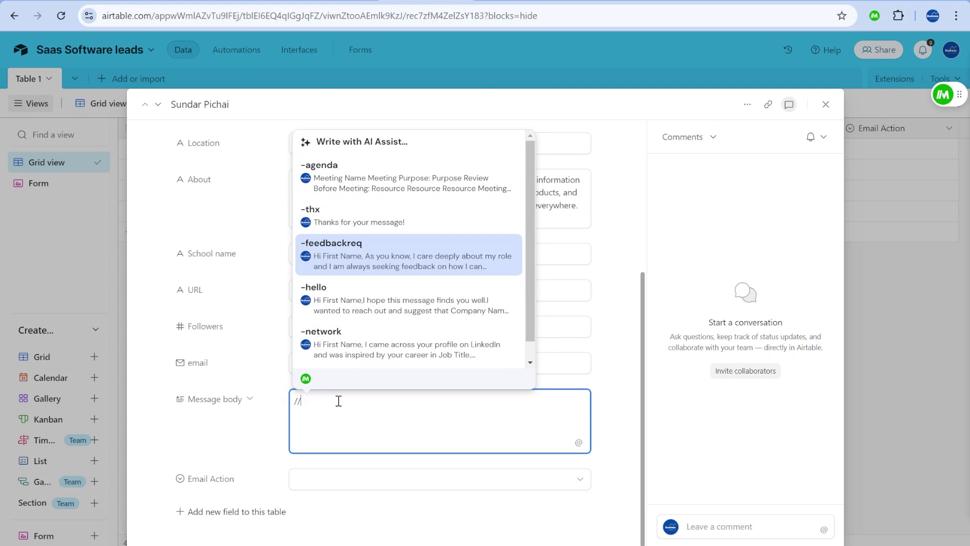
key(Down)
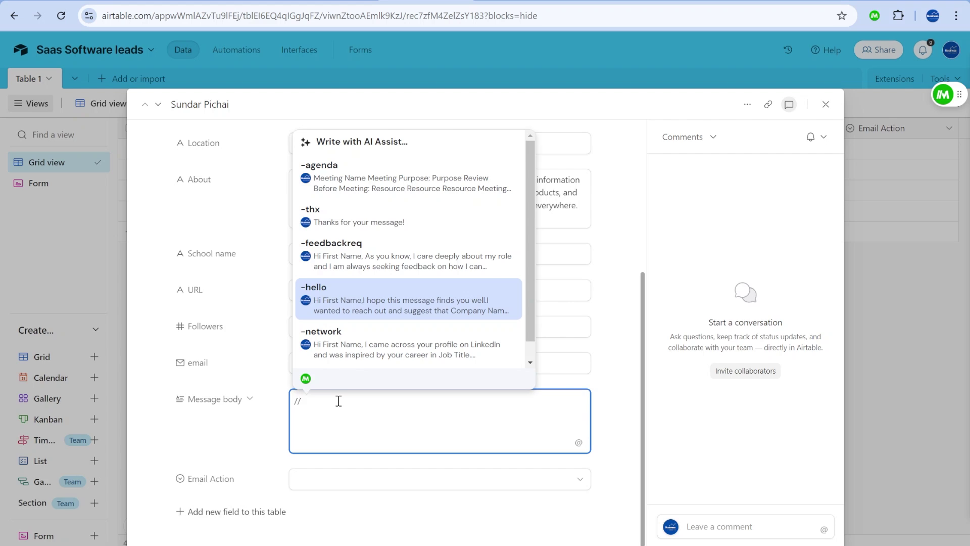
key(Return)
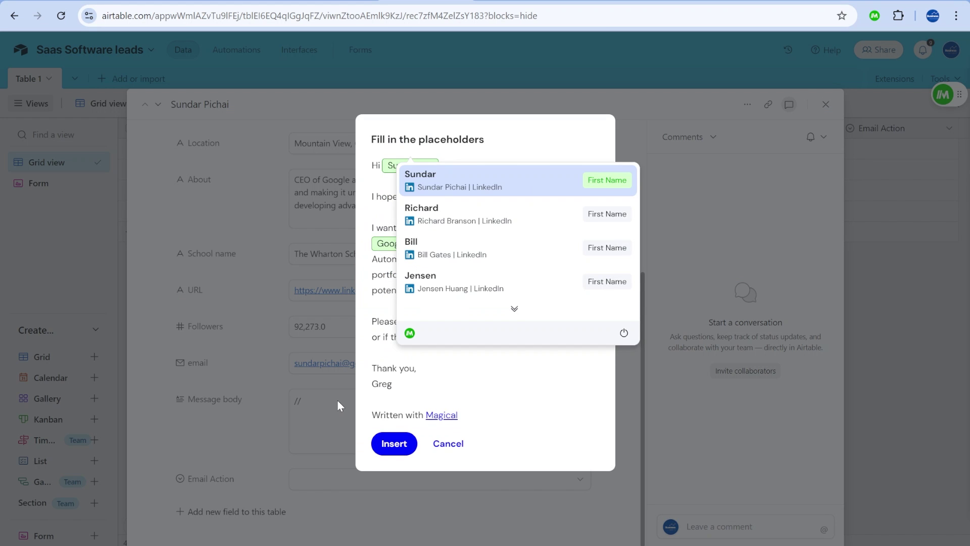
Insert the -hello message filled with this Google CEO lead's details.
key(Down)
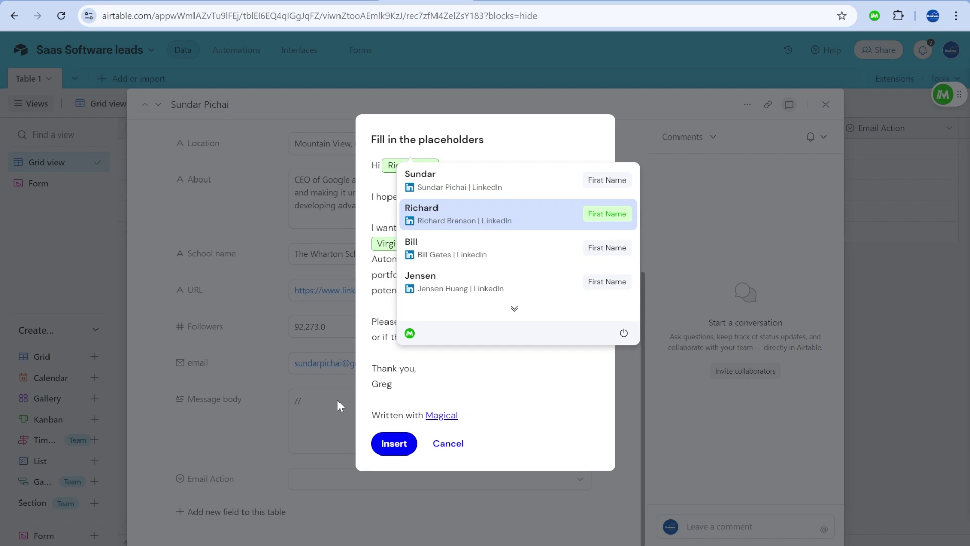
key(Down)
key(Down)
key(Down)
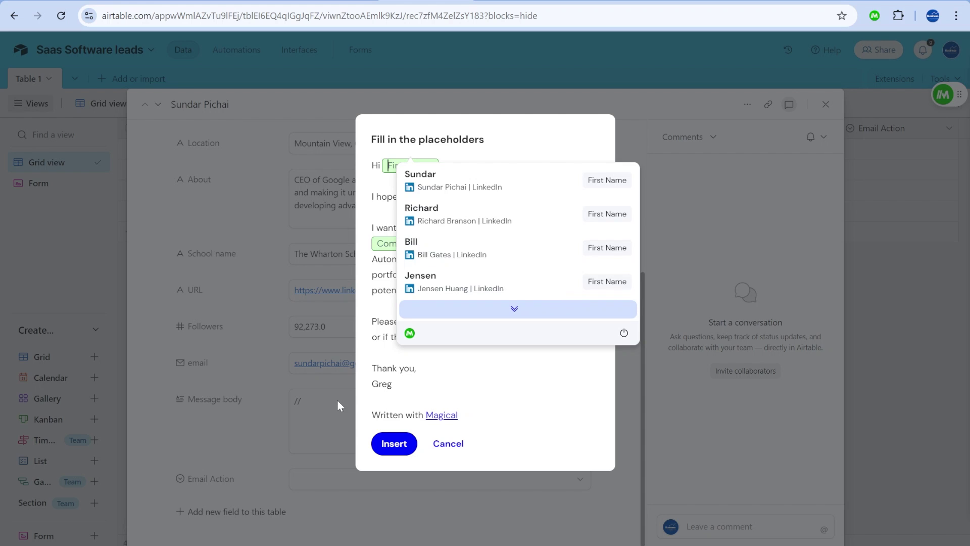
key(Up)
key(Up)
key(Up)
key(Up)
key(Up)
key(Down)
key(Down)
key(Down)
key(Down)
key(Down)
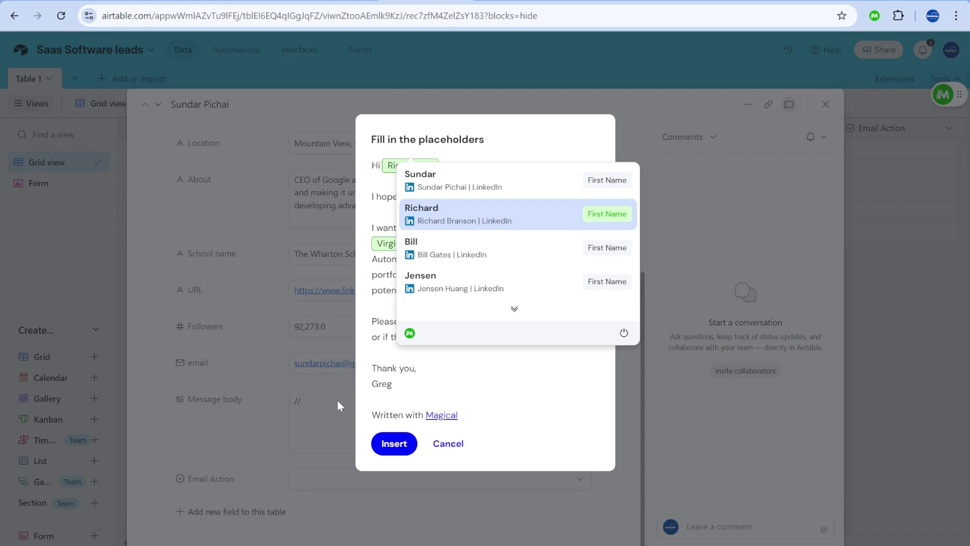
key(Down)
key(Down)
key(Down)
key(Down)
key(Up)
key(Up)
key(Up)
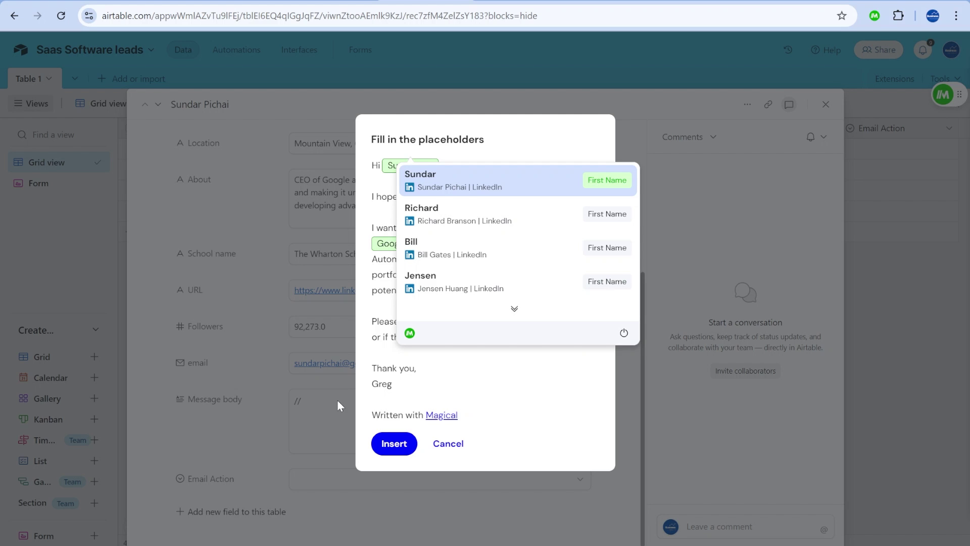
key(Return)
key(Return)
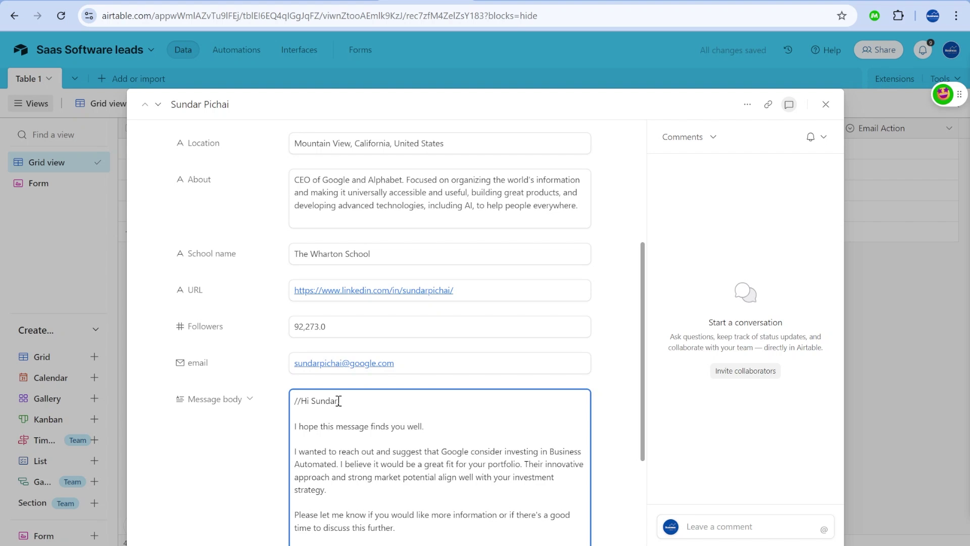
Delete the stray slash before the greeting and open the NVIDIA founder's record.
scroll(347, 404, down, 3)
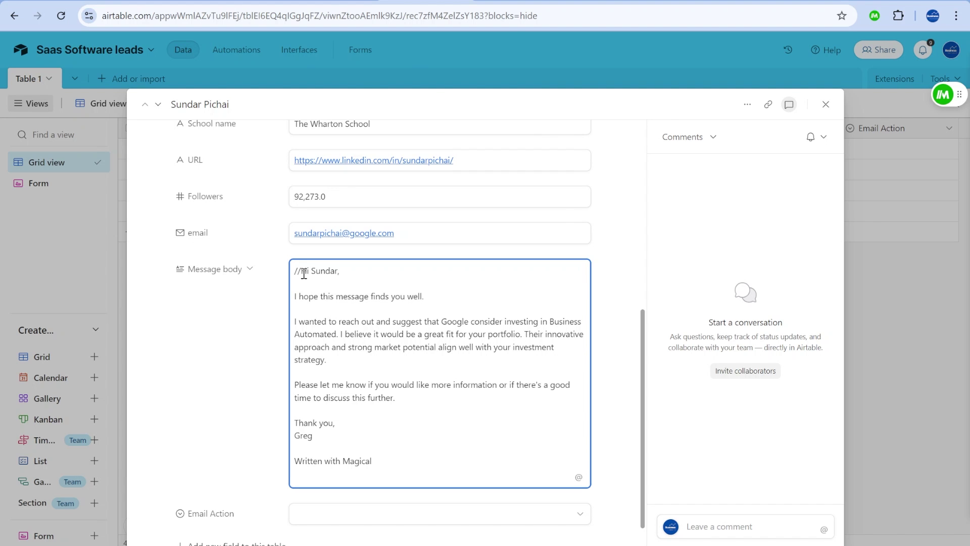
scroll(366, 380, down, 1)
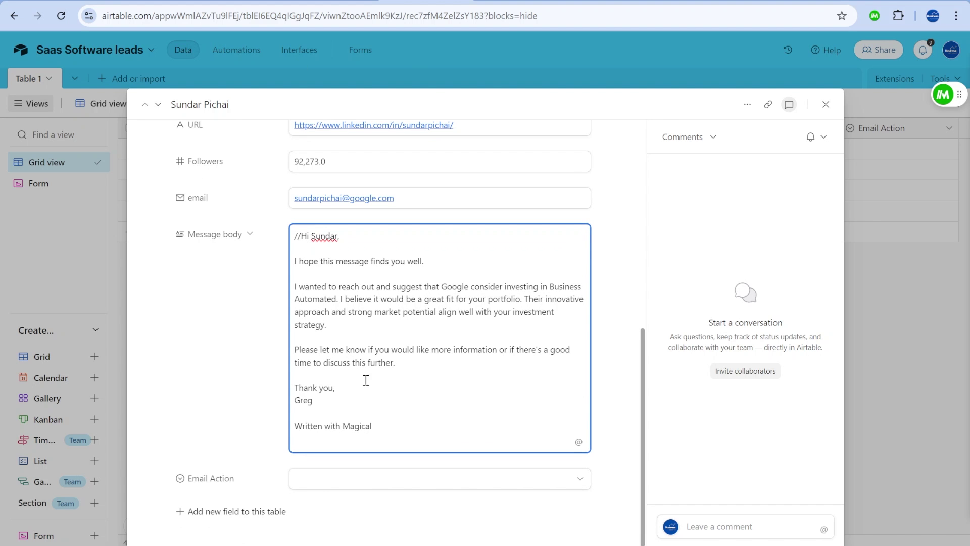
drag(300, 237, 289, 242)
key(BackSpace)
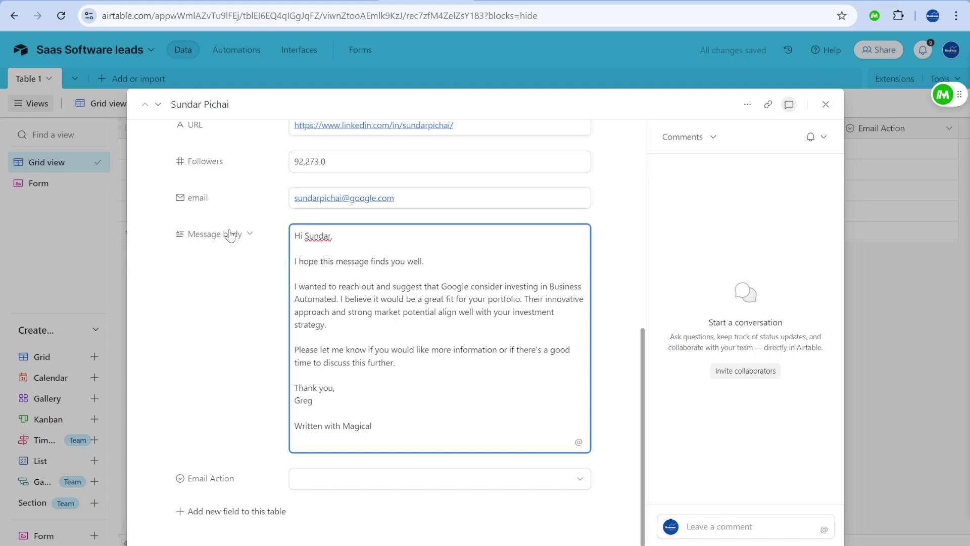
click(159, 104)
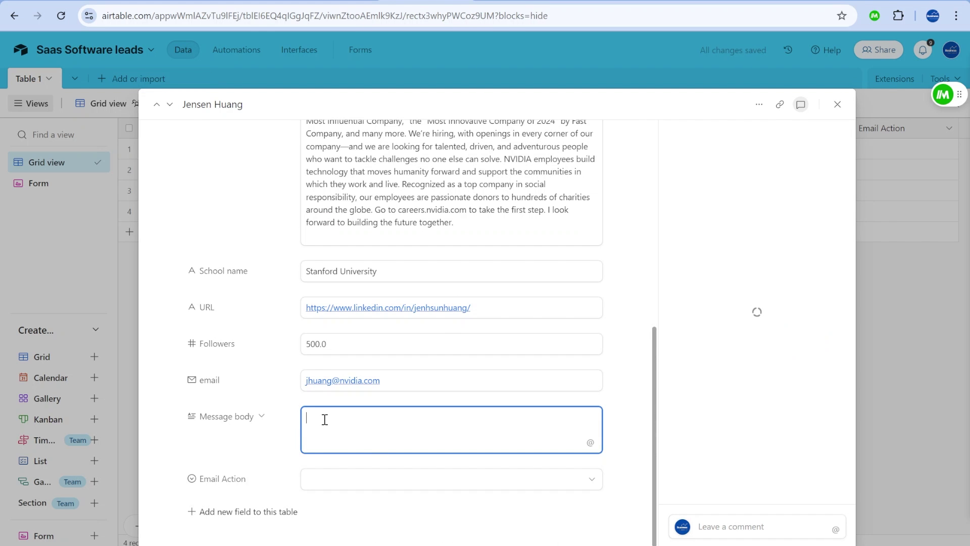
Trigger the -hello snippet in Message body, then cancel the placeholder fill-in and clear the slashes.
text(//)
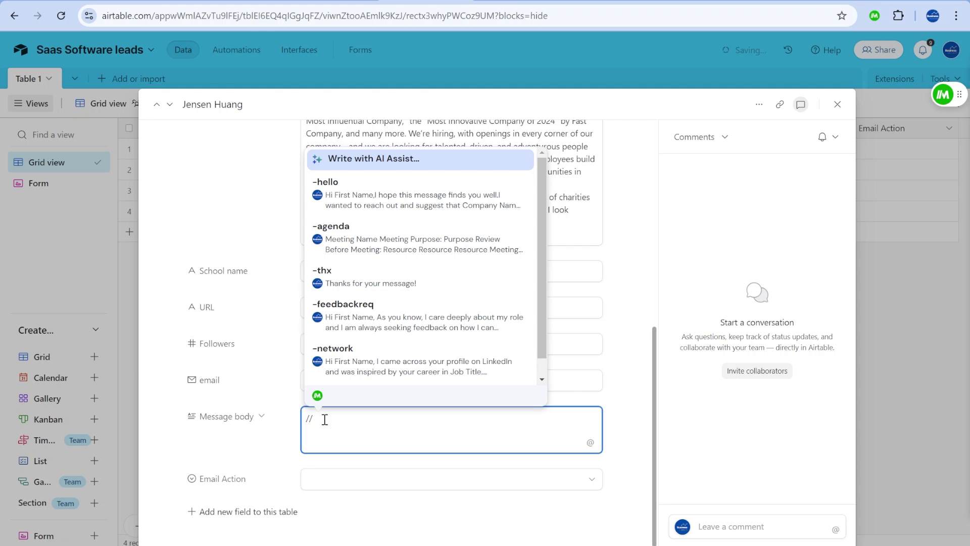
key(Down)
key(Down)
key(Up)
key(Return)
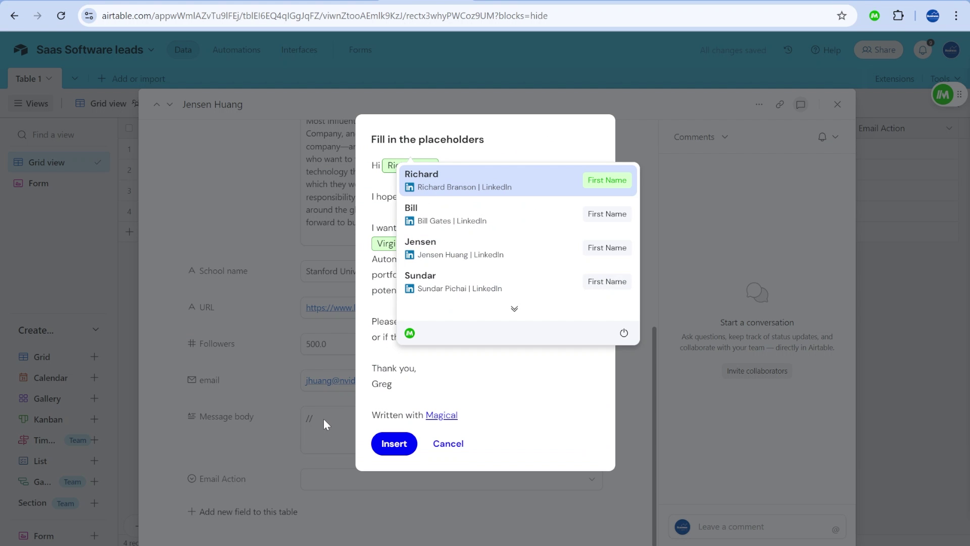
key(Down)
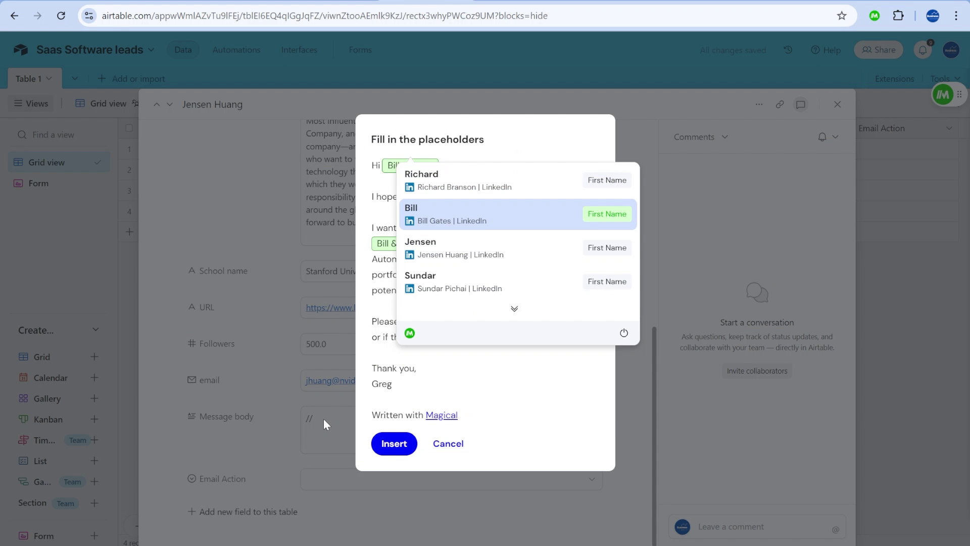
key(Down)
key(Down)
key(Up)
key(Up)
key(Return)
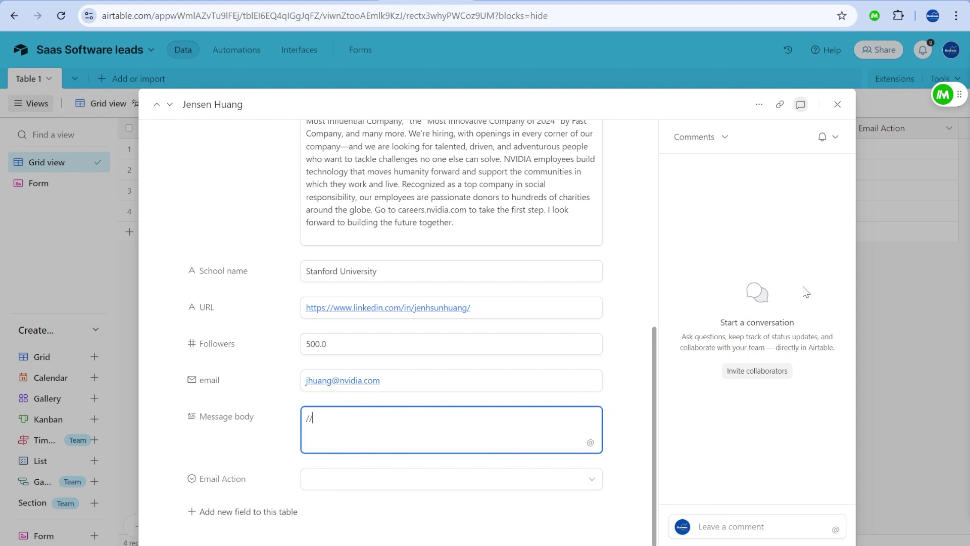
key(BackSpace)
key(BackSpace)
Retry the -hello snippet, dismiss the placeholder dialog again, and delete the leftover slashes.
text(//)
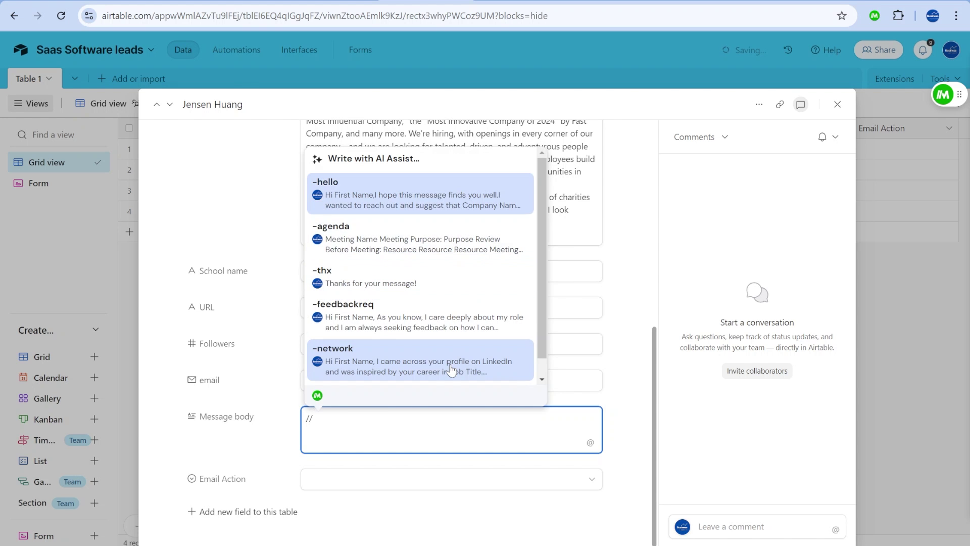
key(Return)
key(Down)
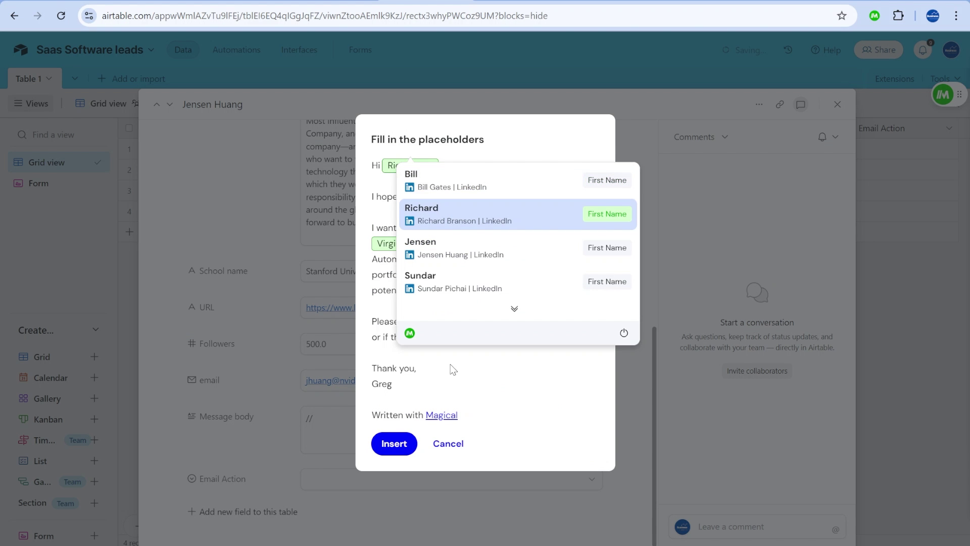
key(Up)
key(Return)
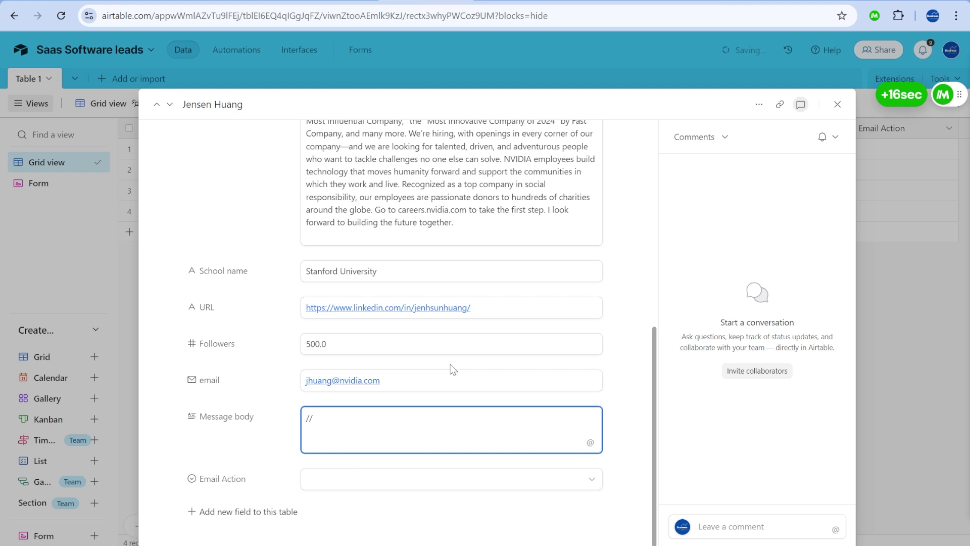
key(BackSpace)
key(BackSpace)
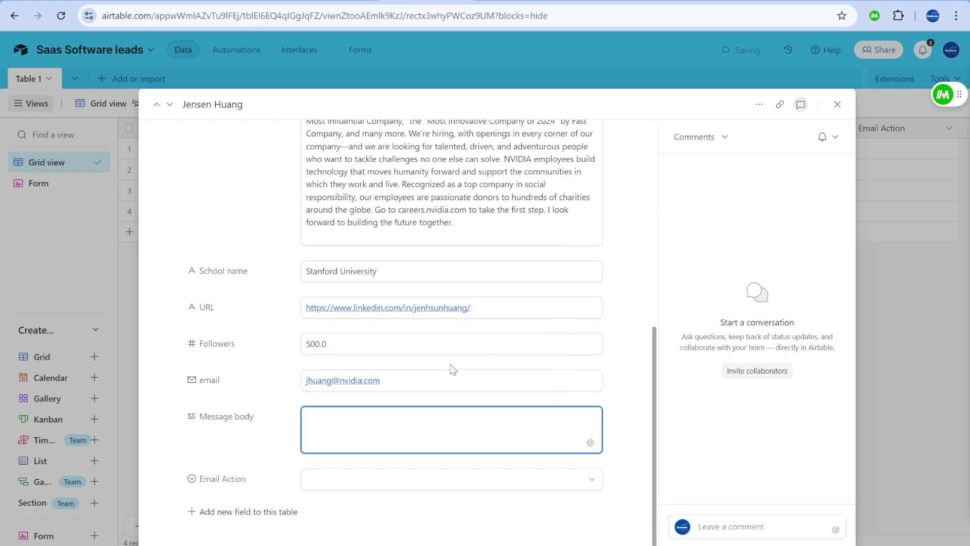
Insert the -hello pitch email with the NVIDIA lead's first name, remove the leading //, and open the next record.
text(//)
key(Return)
text(//)
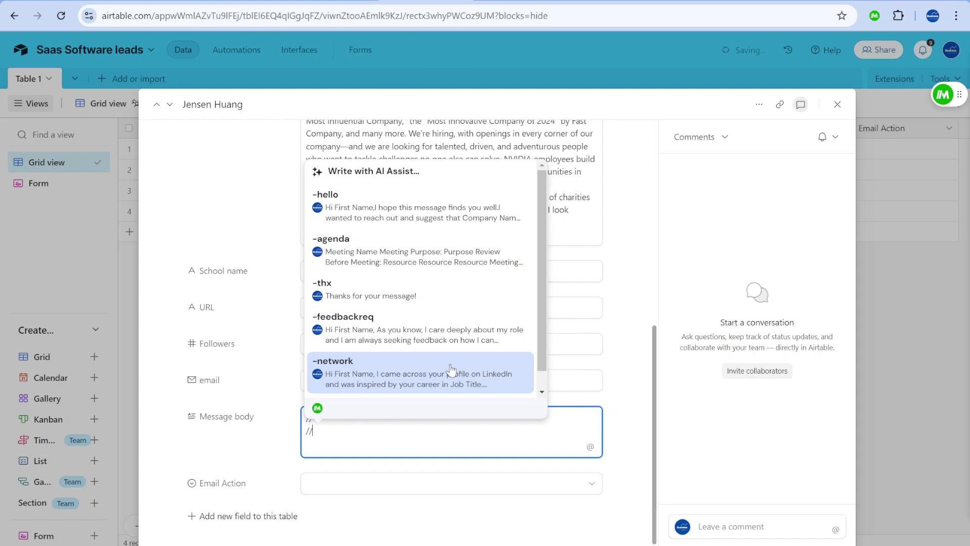
key(Up)
key(Up)
key(Return)
key(Down)
key(Down)
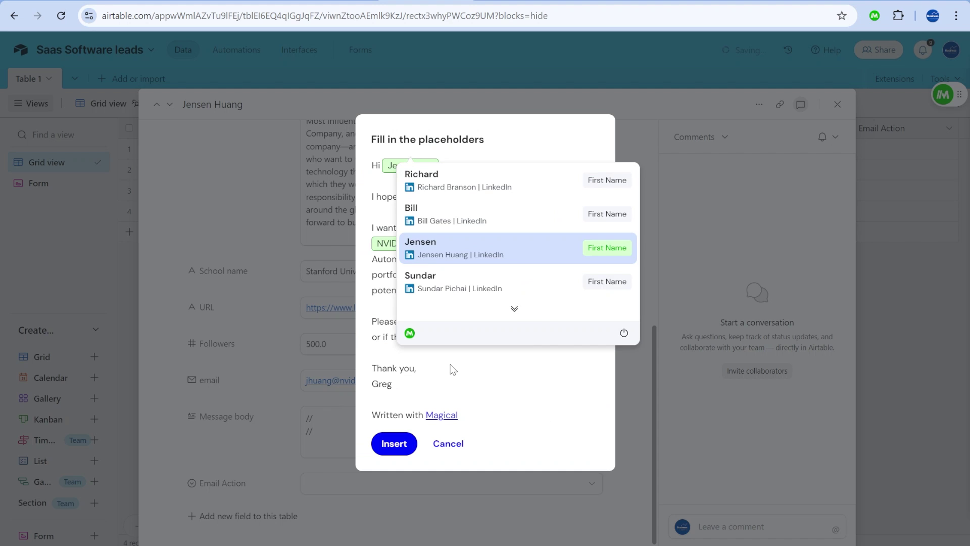
key(Return)
key(Return)
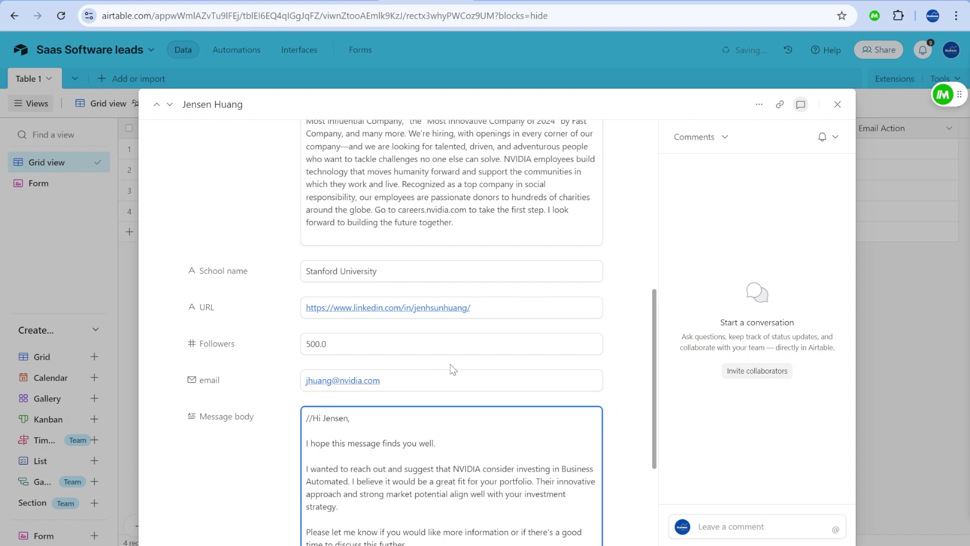
scroll(394, 303, down, 4)
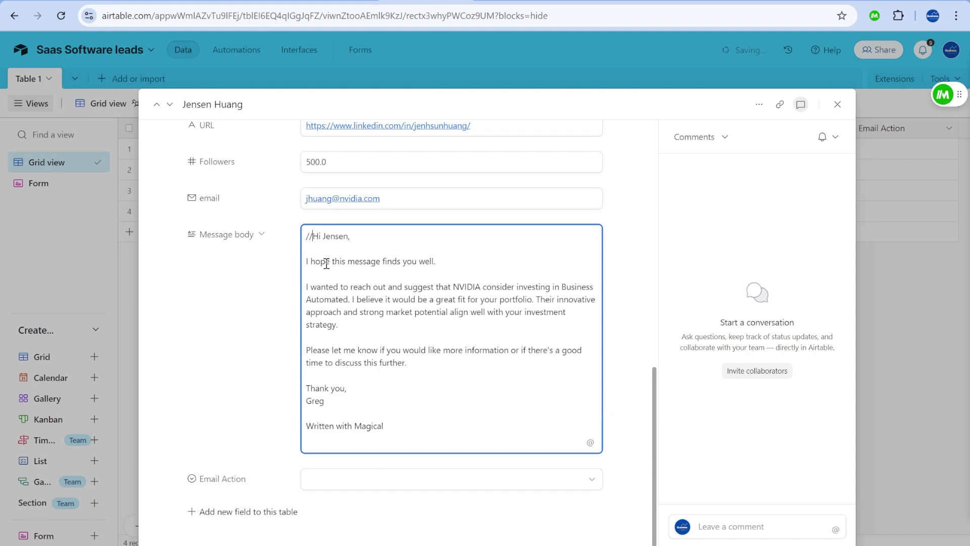
key(BackSpace)
key(BackSpace)
click(267, 147)
Insert the -thx snippet 'Thanks for your message!' into row 3's Message body.
text(//)
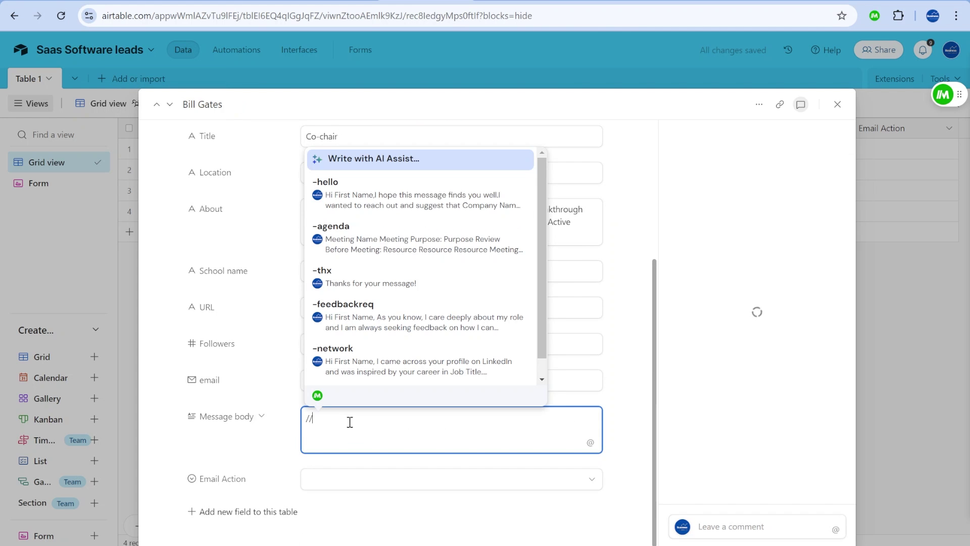
key(Down)
key(Down)
key(Down)
key(Down)
key(Down)
key(Down)
key(Down)
key(Down)
key(Down)
key(Down)
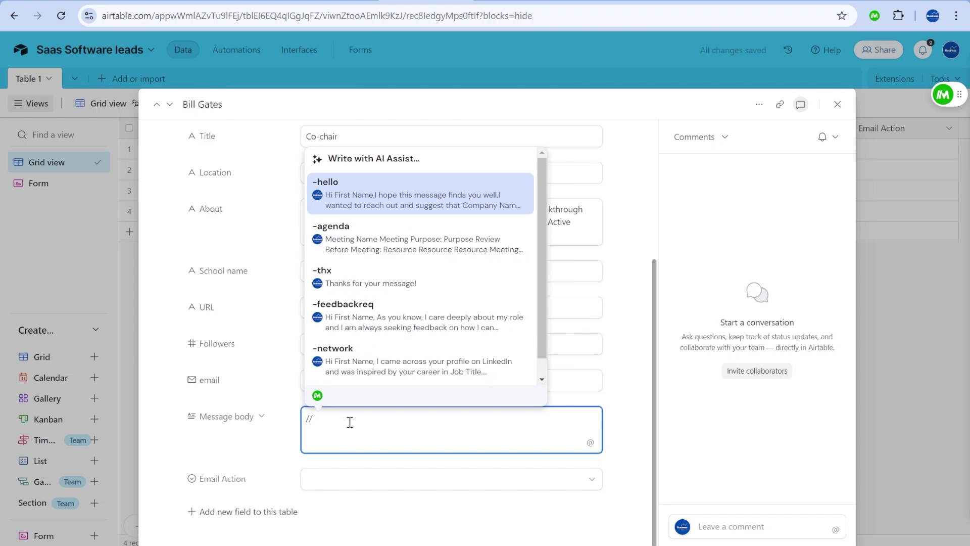
key(Down)
key(Up)
key(Up)
key(Up)
key(Up)
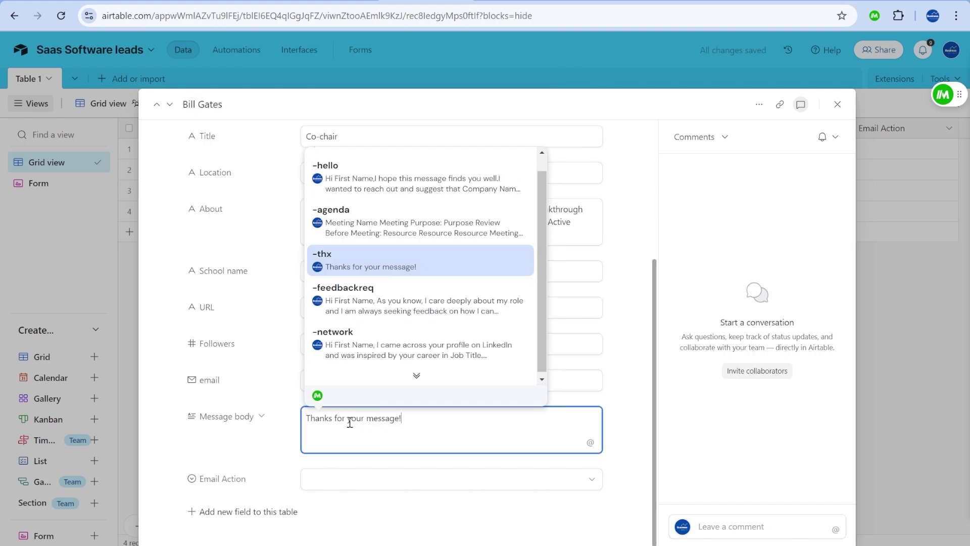
key(Return)
Open the Virgin Group lead's record and insert the -feedbackreq email, greeting the Google lead's first name.
click(169, 105)
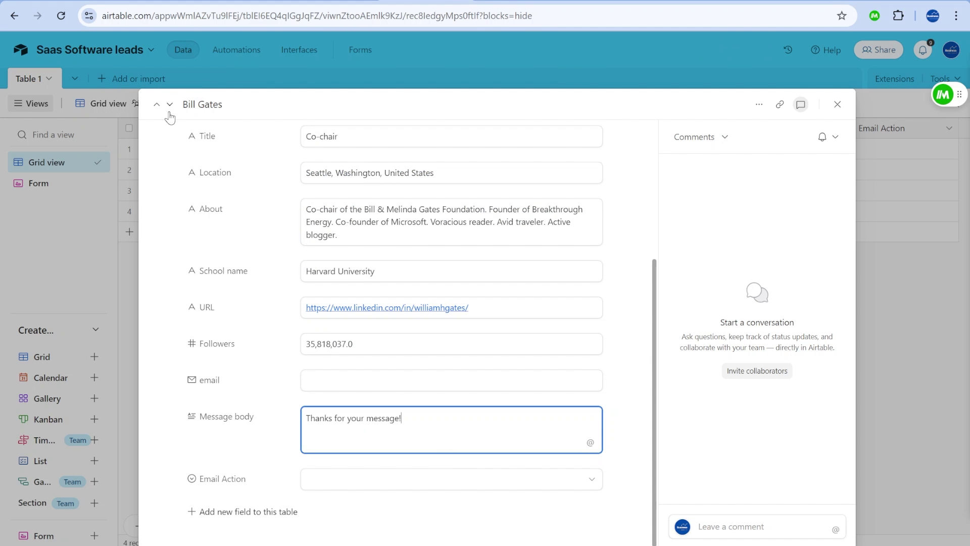
click(169, 105)
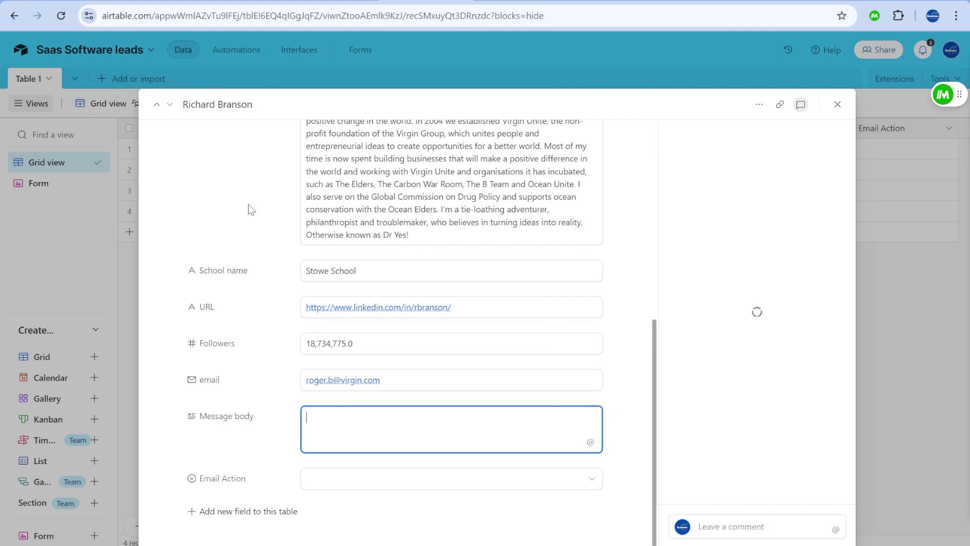
text(//)
key(Down)
key(Down)
key(Down)
key(Return)
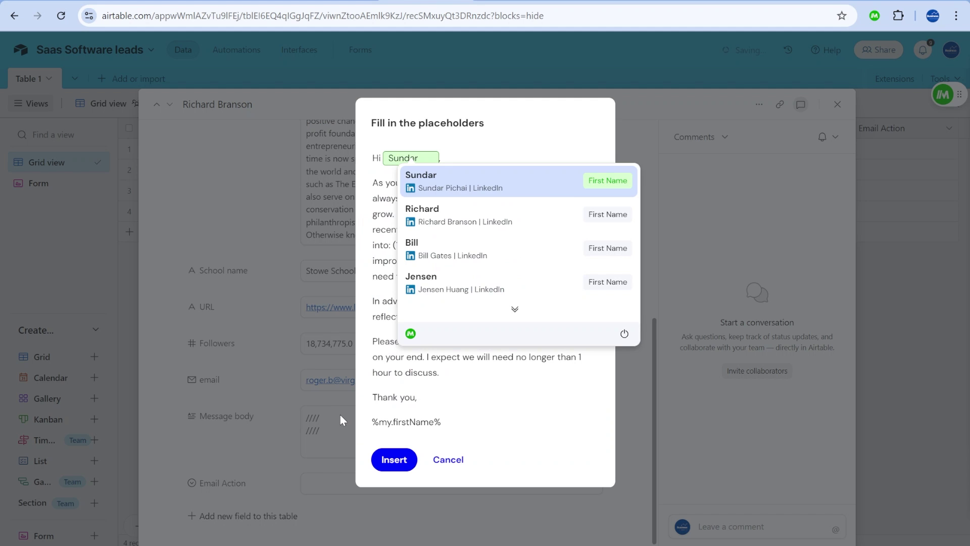
key(Down)
key(Up)
key(Return)
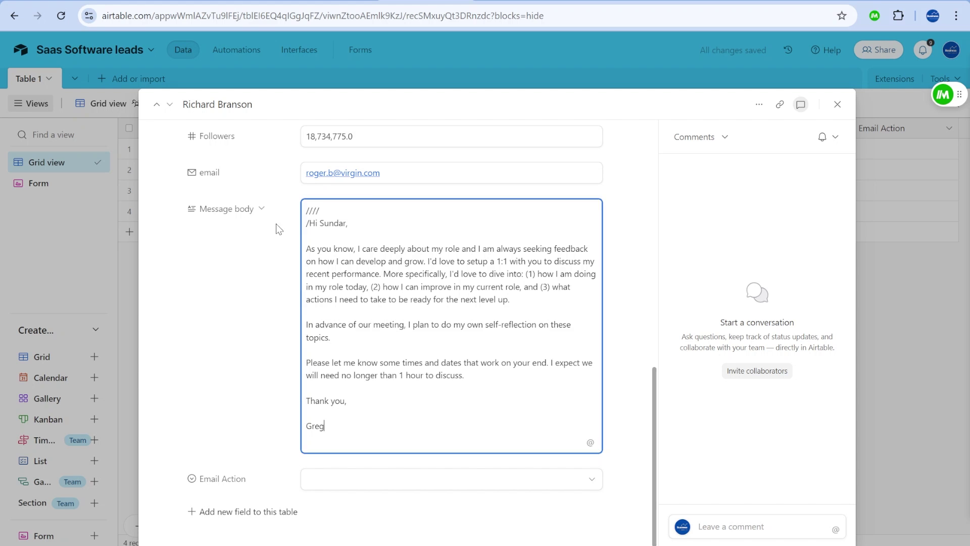
Delete the stray slashes above the feedback email's greeting.
drag(309, 222, 304, 211)
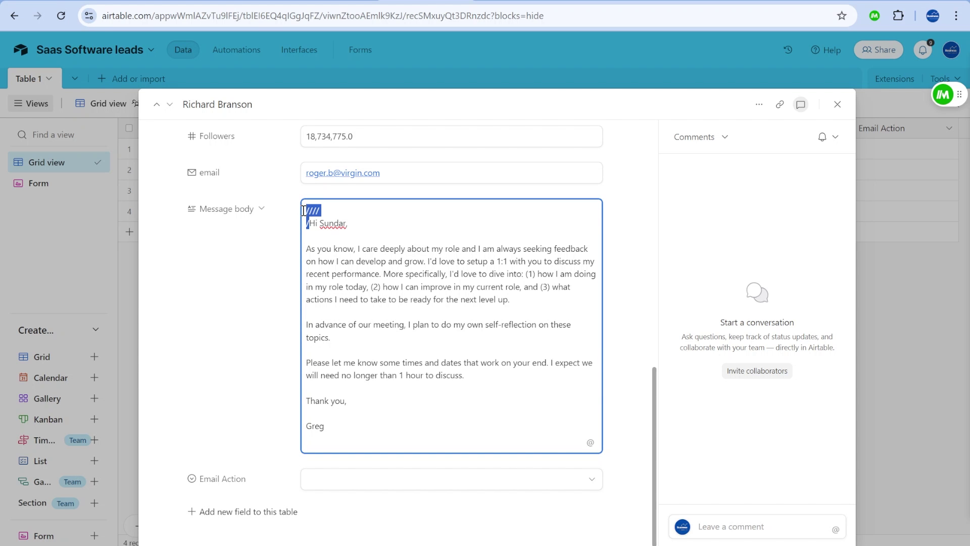
key(BackSpace)
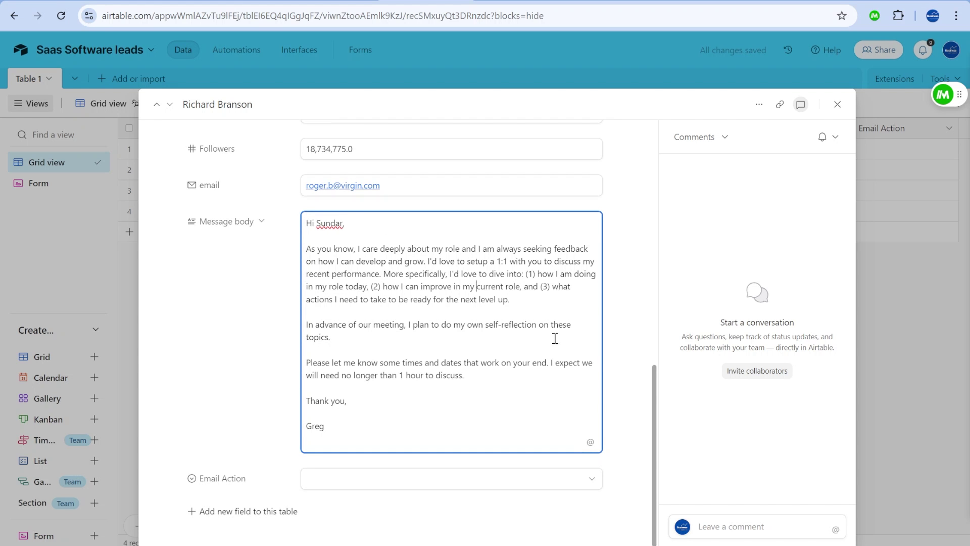
scroll(505, 354, up, 6)
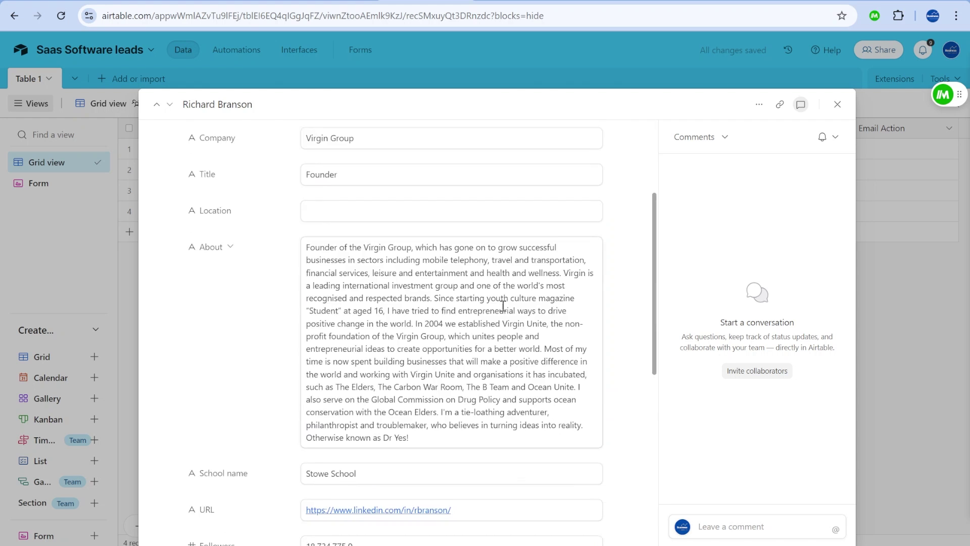
scroll(515, 445, down, 6)
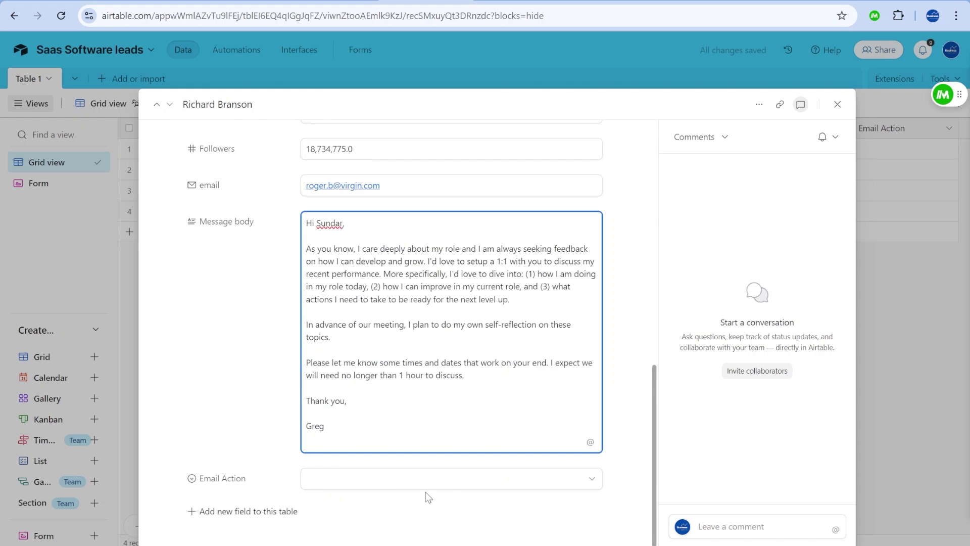
Set the Virgin Group lead's Email Action to Send email and close the expanded record.
click(440, 479)
click(254, 459)
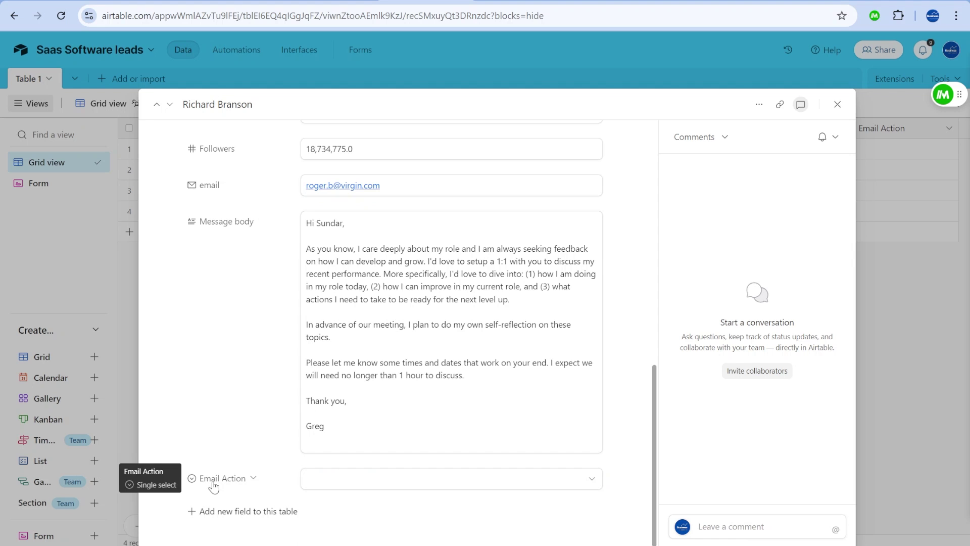
click(215, 486)
click(251, 479)
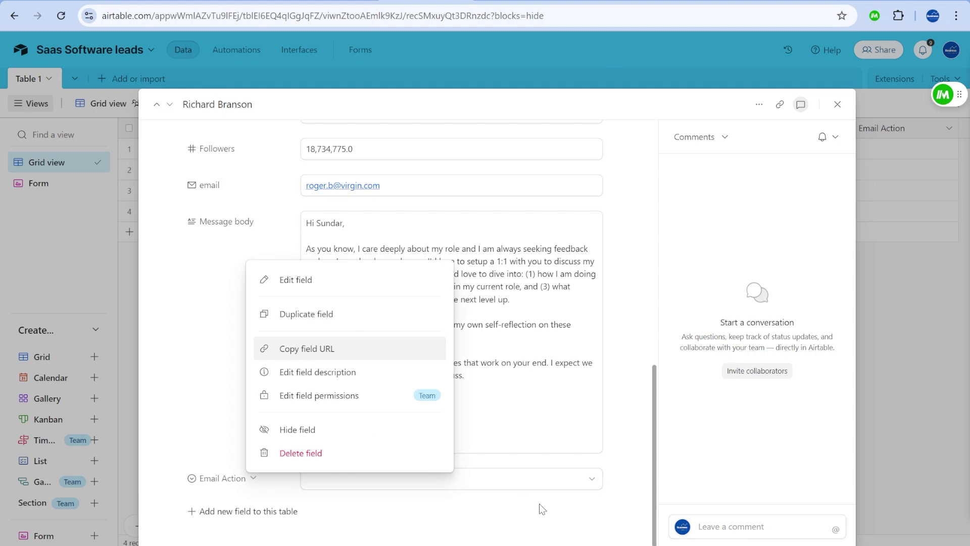
click(567, 480)
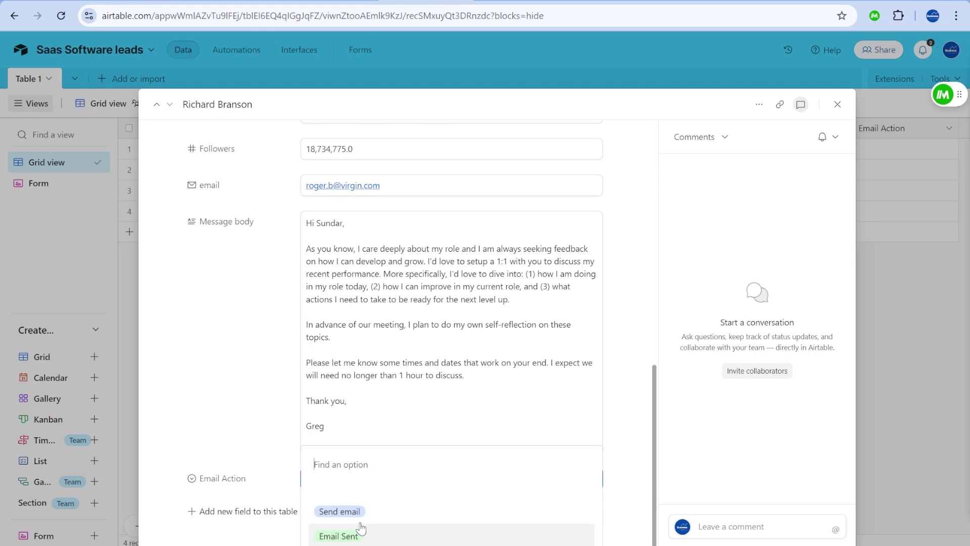
click(362, 511)
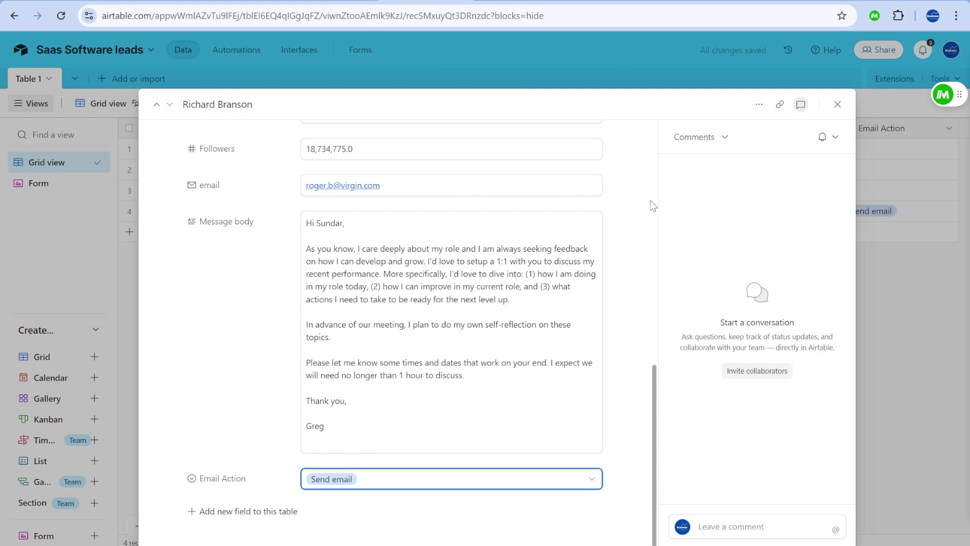
click(359, 38)
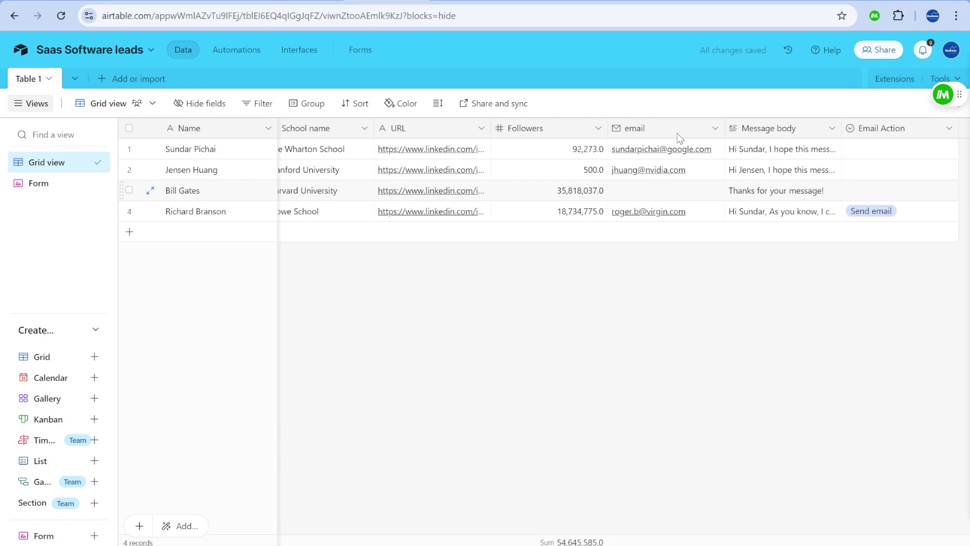
Create a trigger firing when a Table 1 record's Email Action is Send email.
click(236, 50)
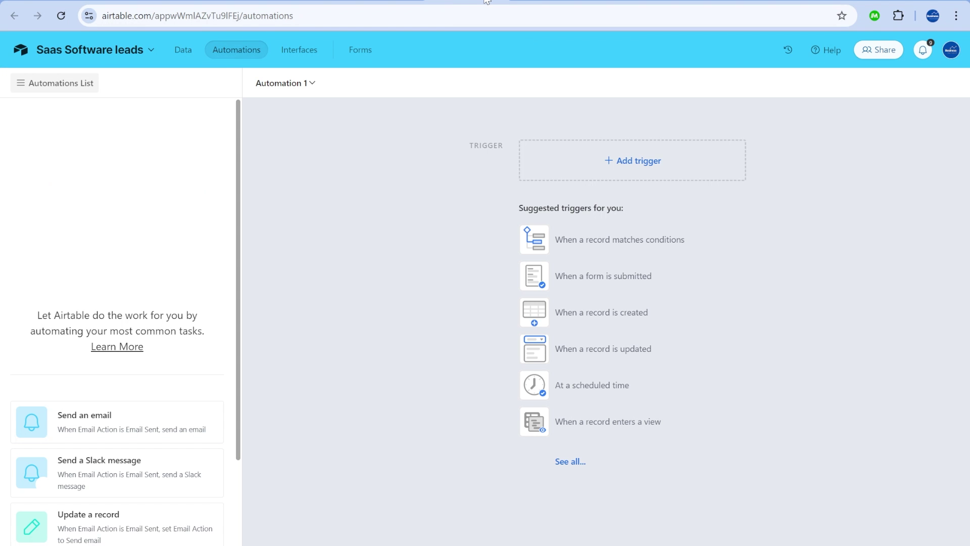
click(654, 160)
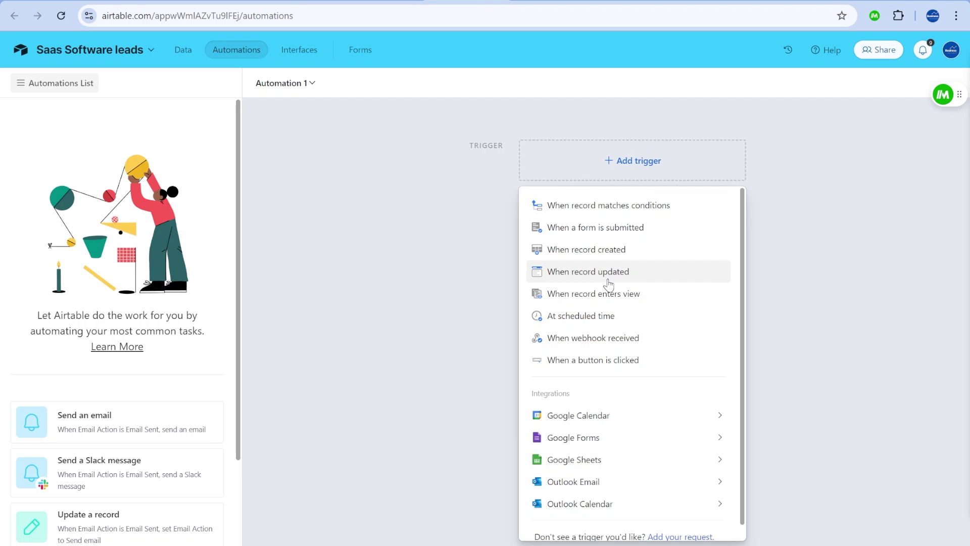
click(654, 210)
click(306, 418)
click(813, 288)
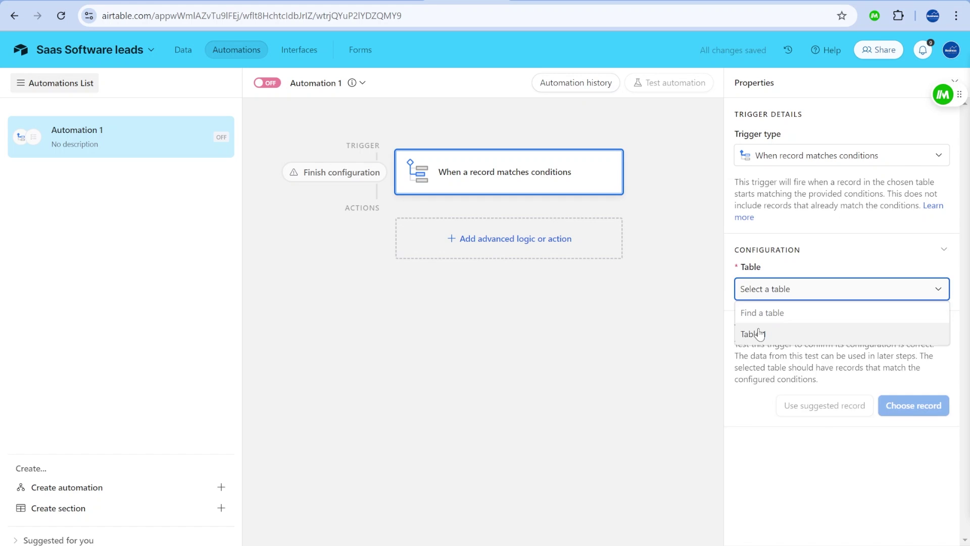
click(814, 332)
click(798, 341)
text(email)
click(810, 399)
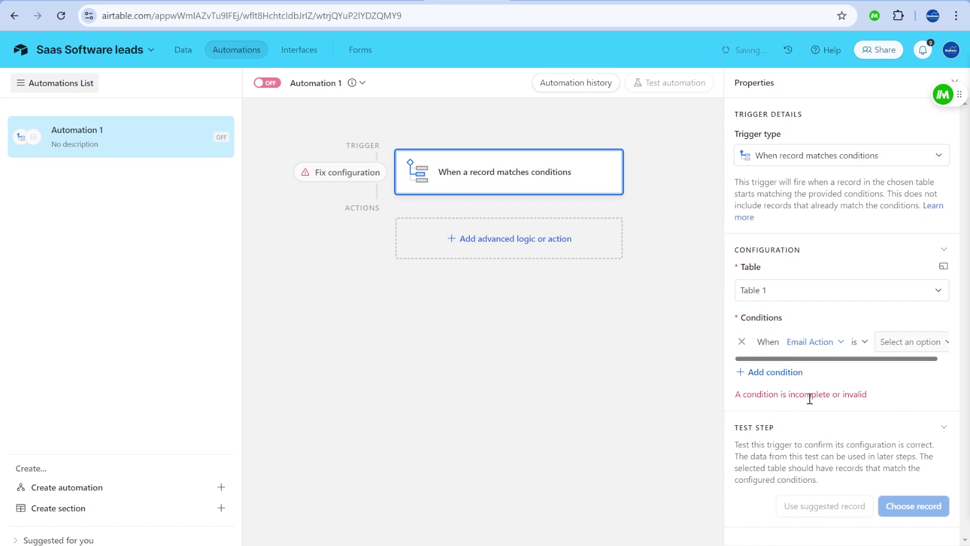
click(904, 342)
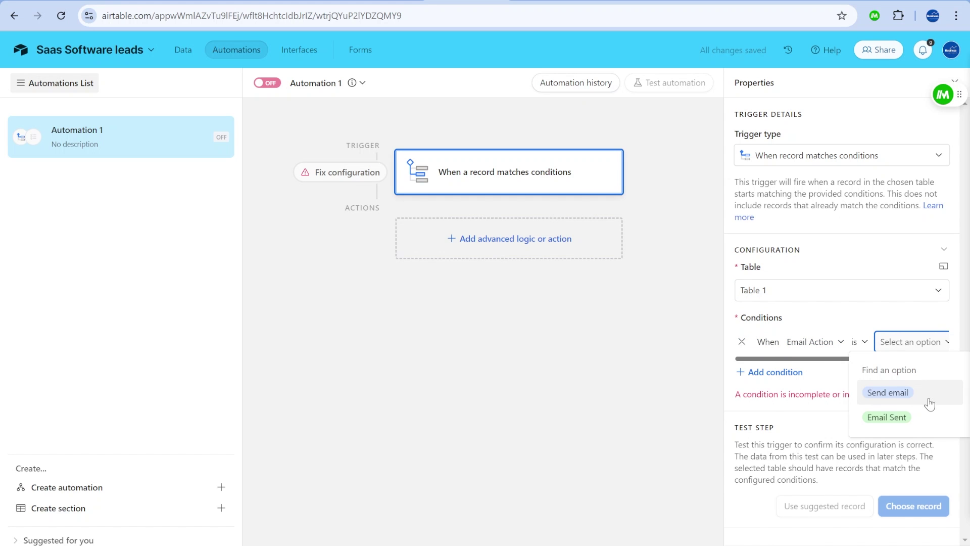
click(918, 392)
Add a Gmail Send email action to the automation.
click(478, 239)
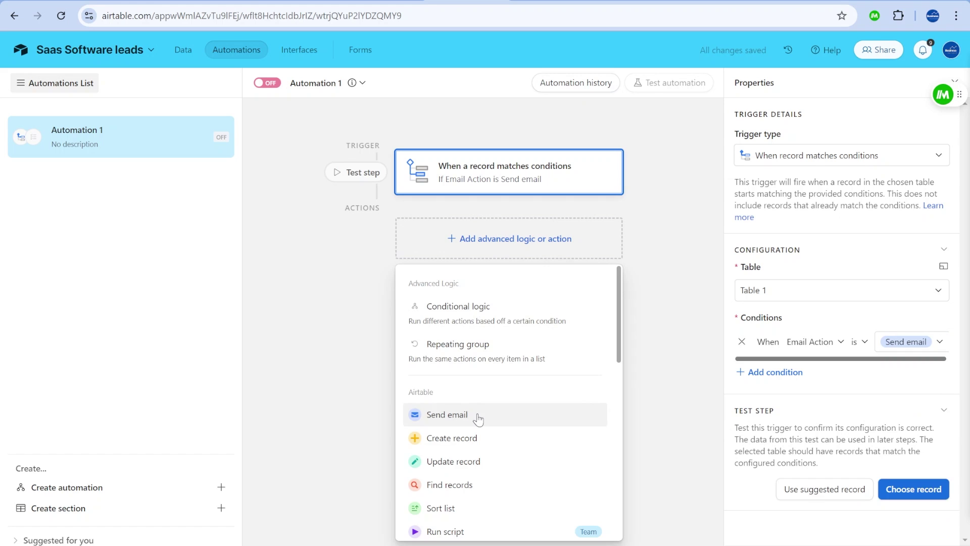
scroll(477, 425, down, 3)
scroll(475, 398, down, 3)
mouse_move(462, 391)
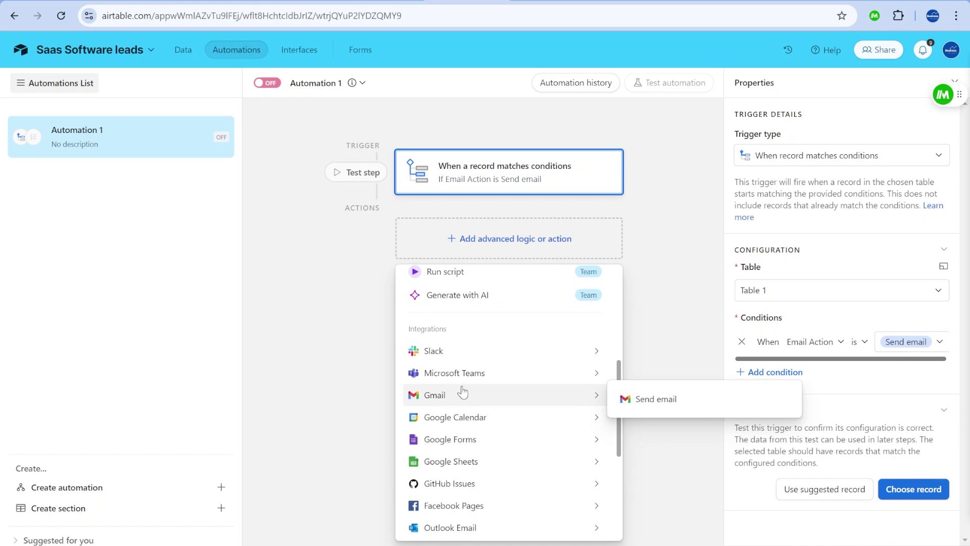
click(690, 409)
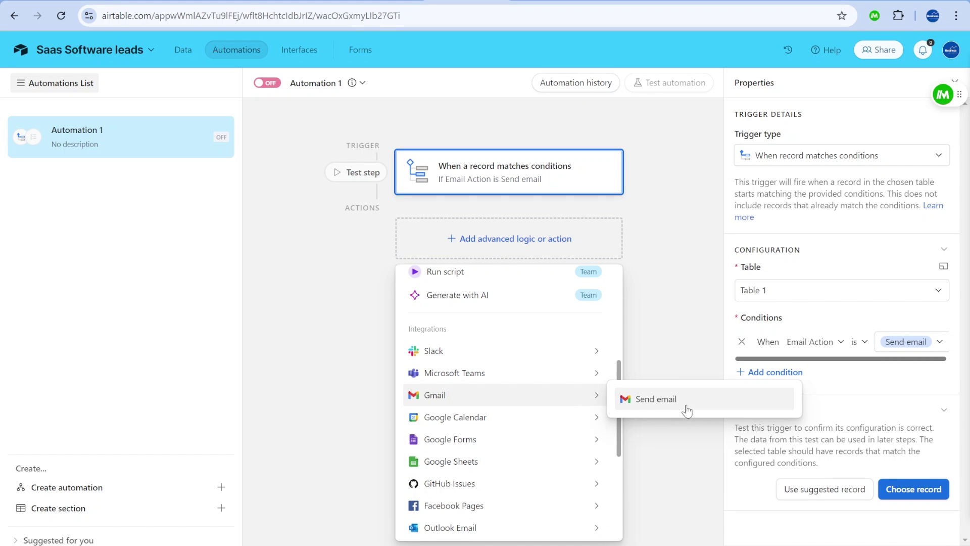
Set the Gmail action's recipient to the lead's email field.
click(825, 374)
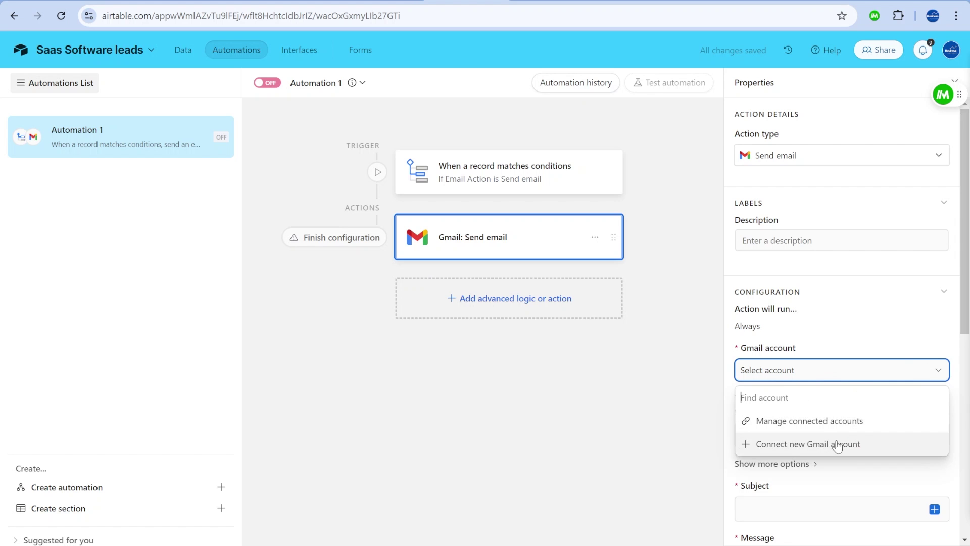
click(617, 303)
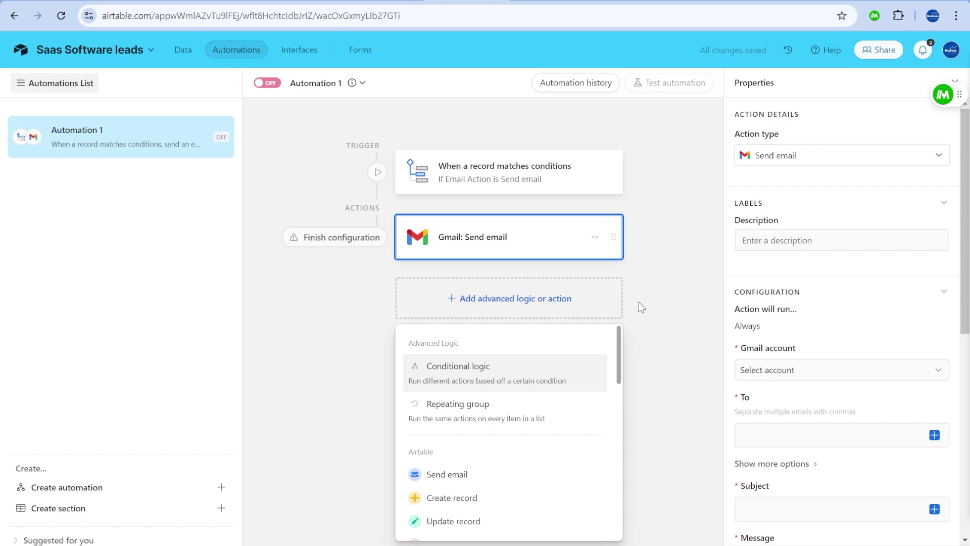
click(662, 270)
scroll(854, 440, down, 3)
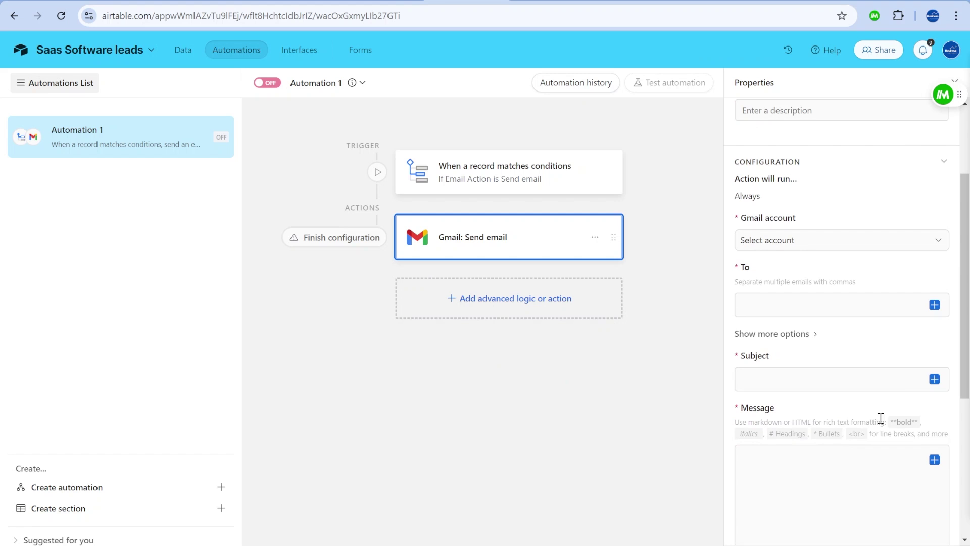
click(941, 307)
click(934, 306)
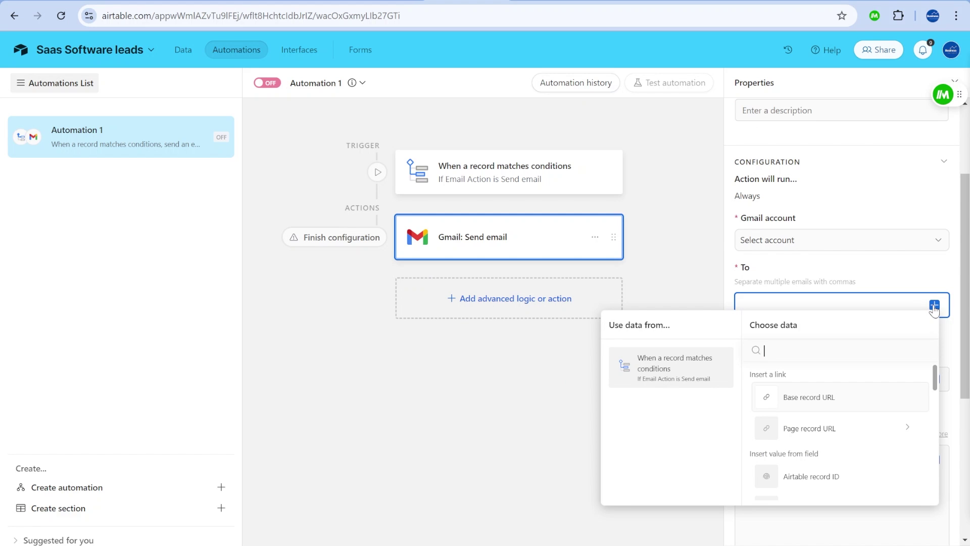
text(email)
click(839, 397)
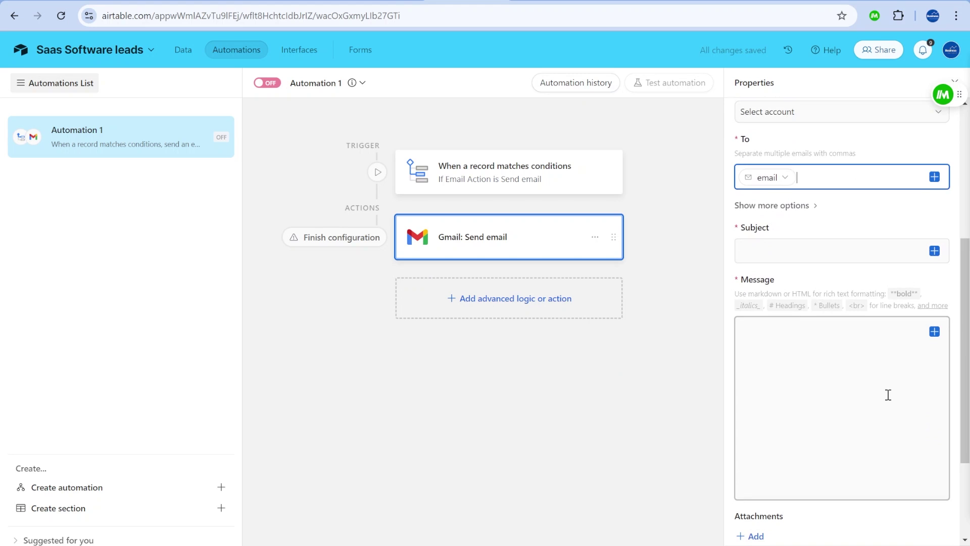
Set the subject to Hello and the message to the Message body field.
click(799, 247)
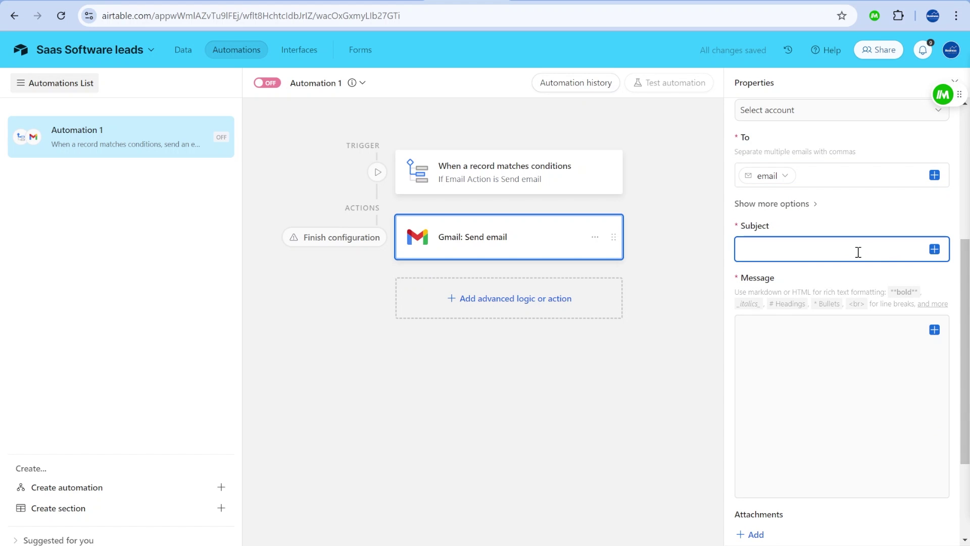
text(Hello)
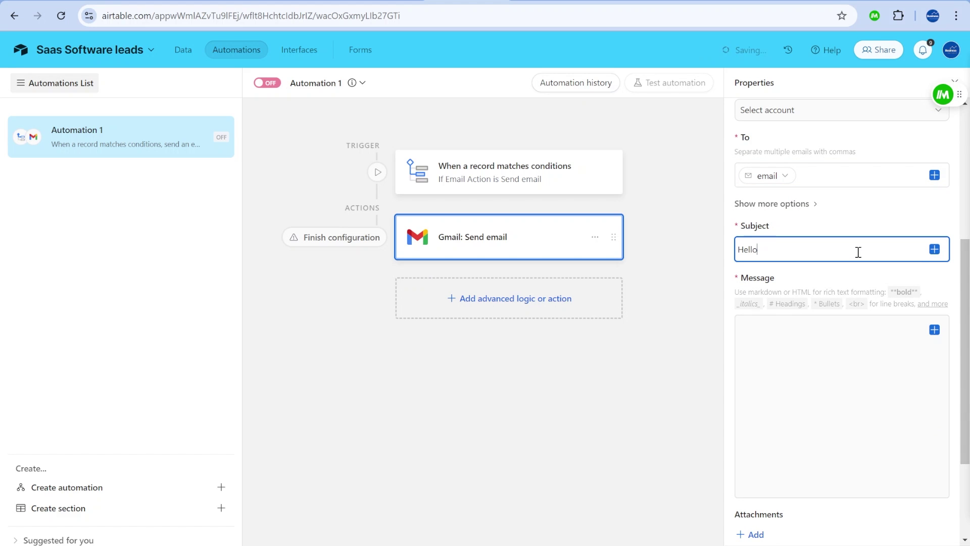
click(854, 323)
click(935, 330)
text(mess)
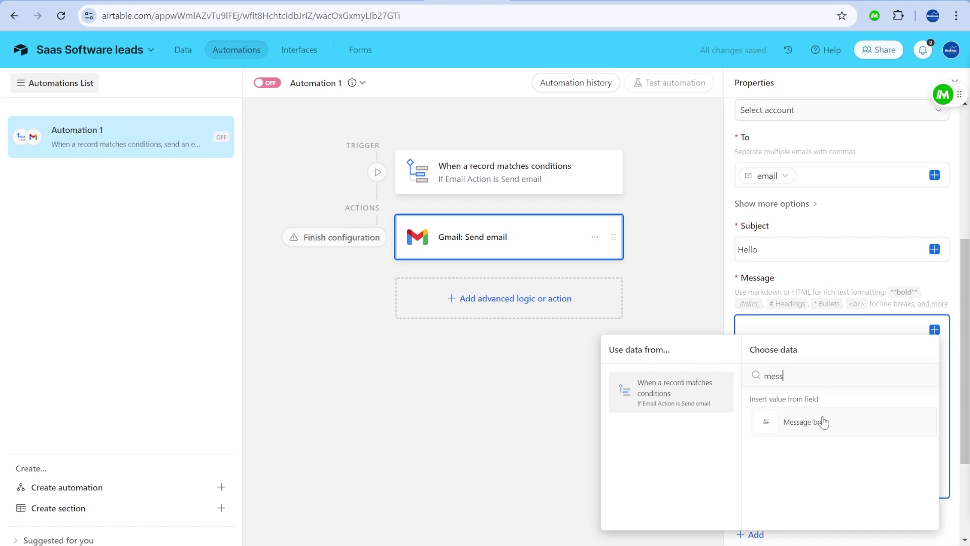
click(822, 422)
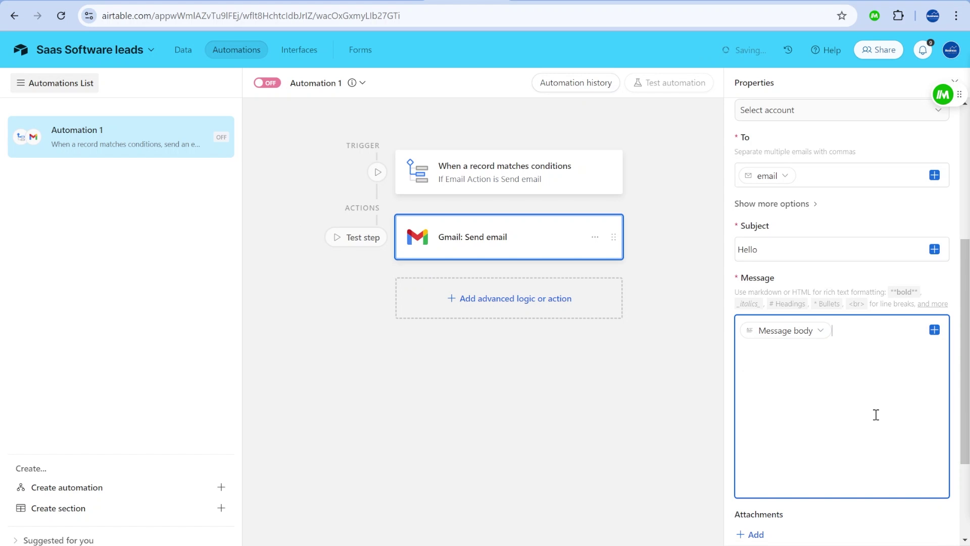
Replace the recipient with a typed fixed e-mail address.
click(846, 177)
key(BackSpace)
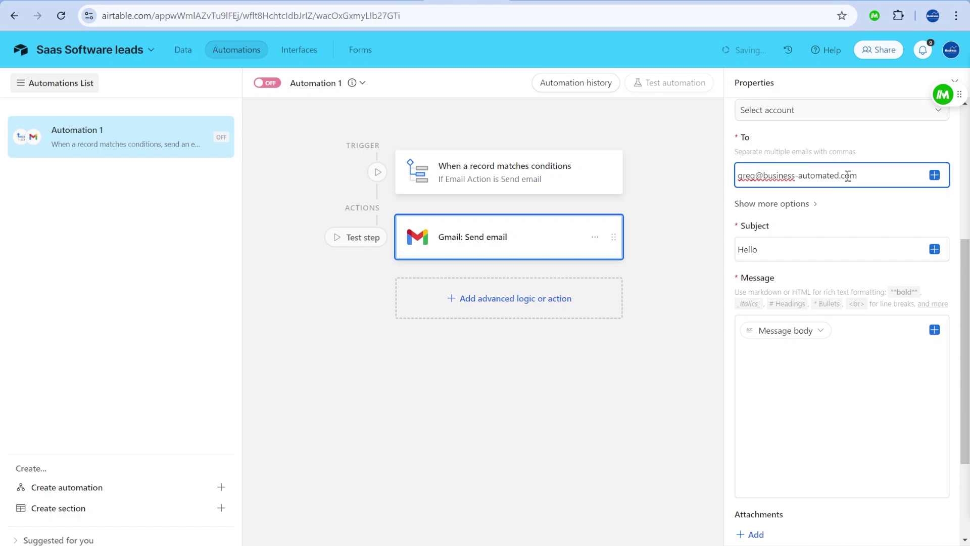
click(808, 110)
click(643, 169)
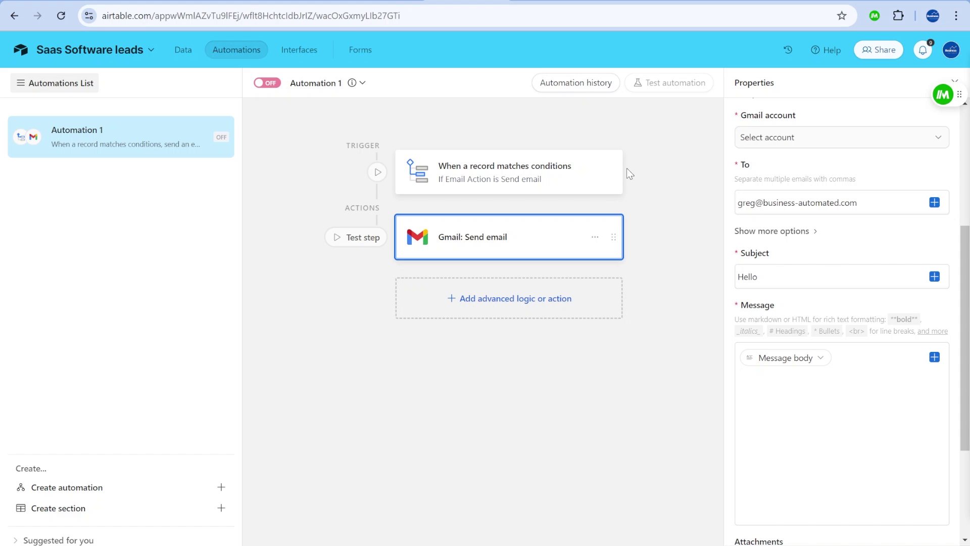
Add an Update record step setting the triggering Table 1 record's Email Action to Email Sent.
click(509, 298)
click(481, 519)
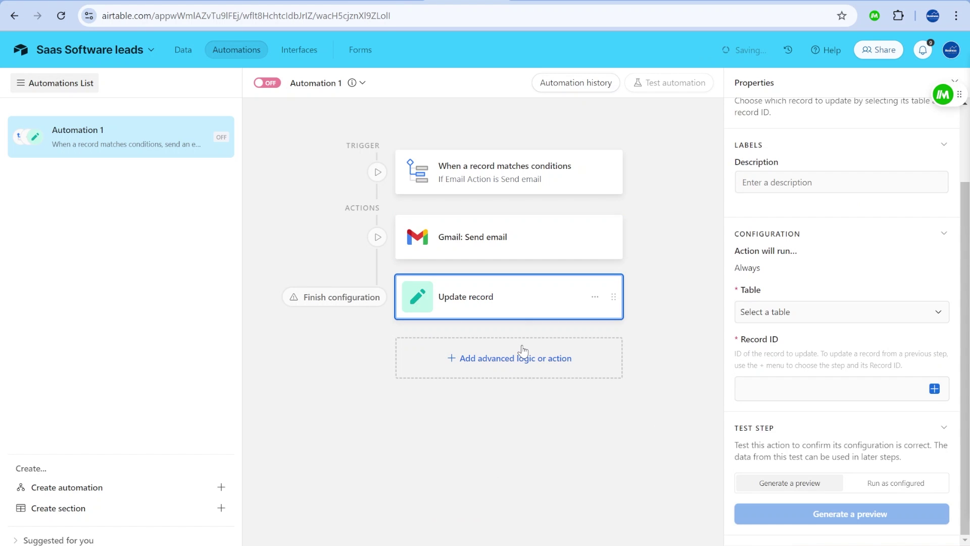
click(892, 388)
click(850, 364)
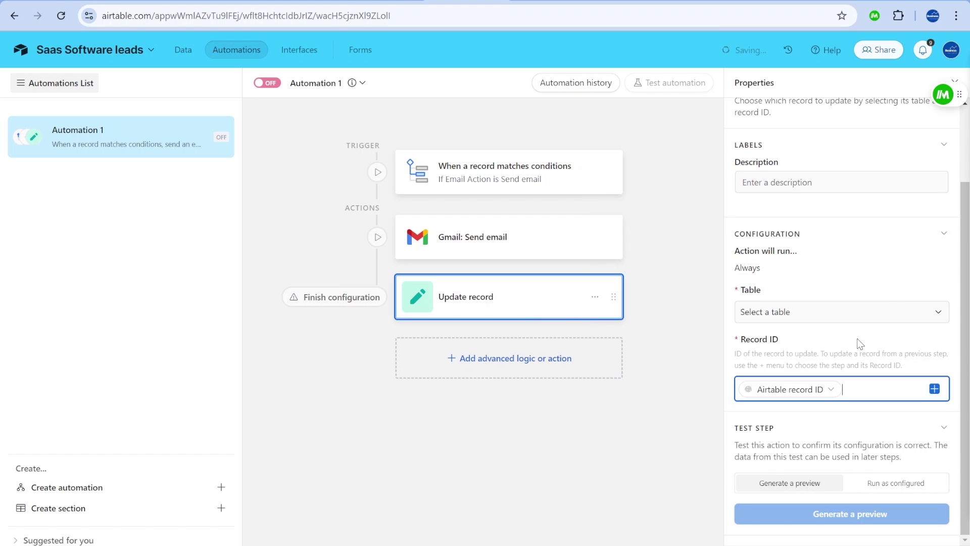
click(859, 310)
click(854, 355)
scroll(787, 430, down, 1)
click(773, 395)
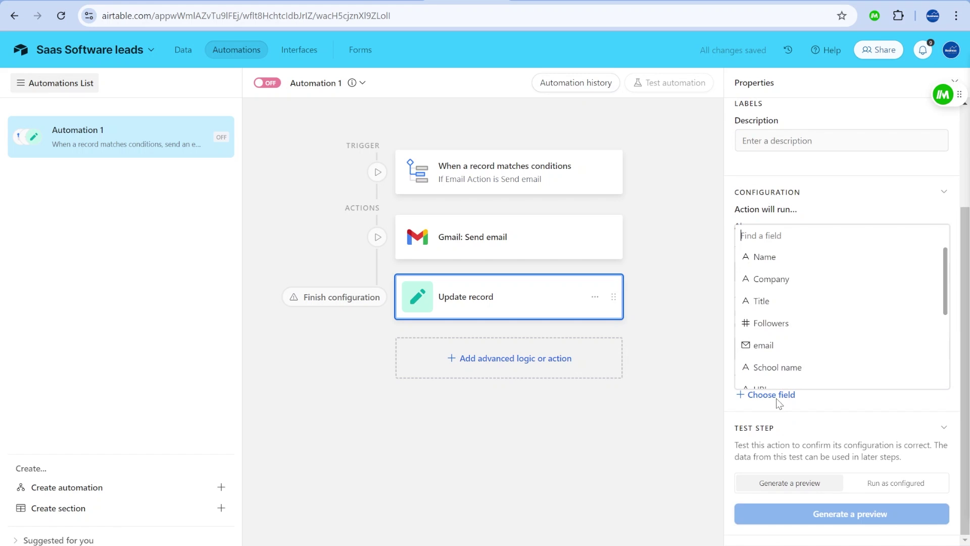
text(e)
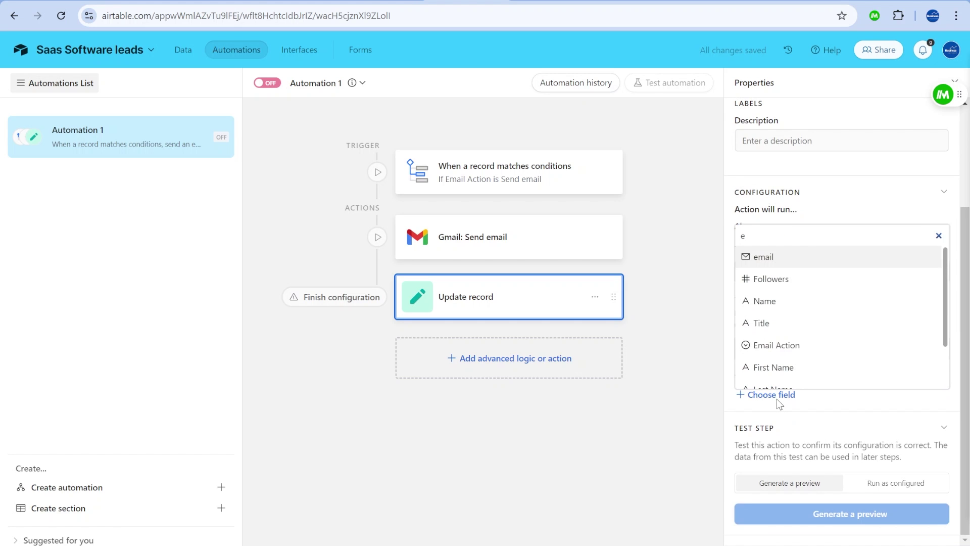
key(BackSpace)
text(act)
click(806, 335)
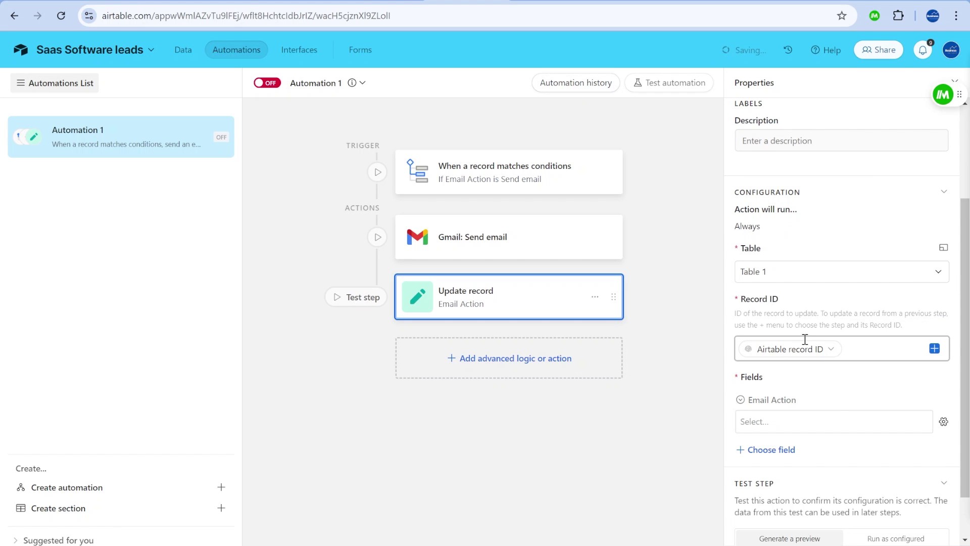
click(815, 421)
click(765, 517)
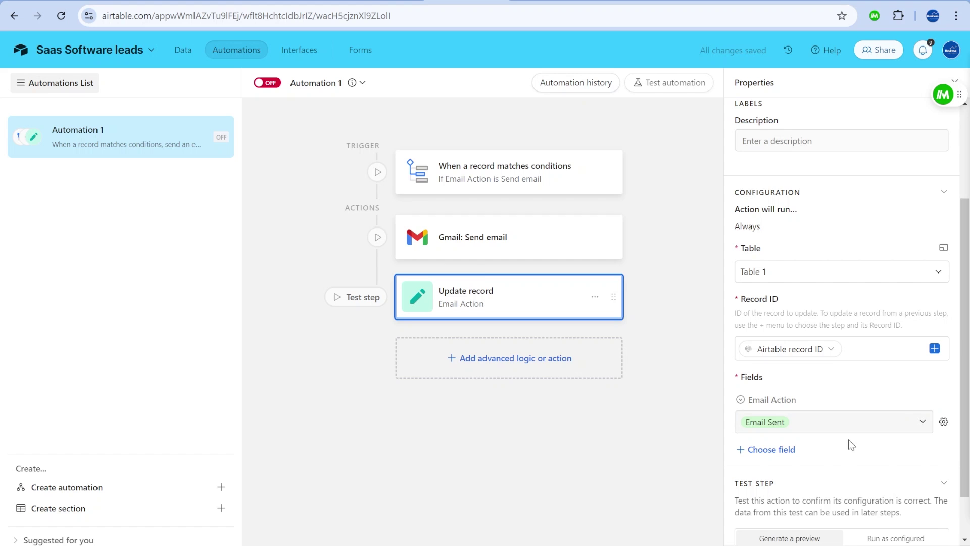
Rename the automation to 'Email sending' and switch it on.
click(314, 82)
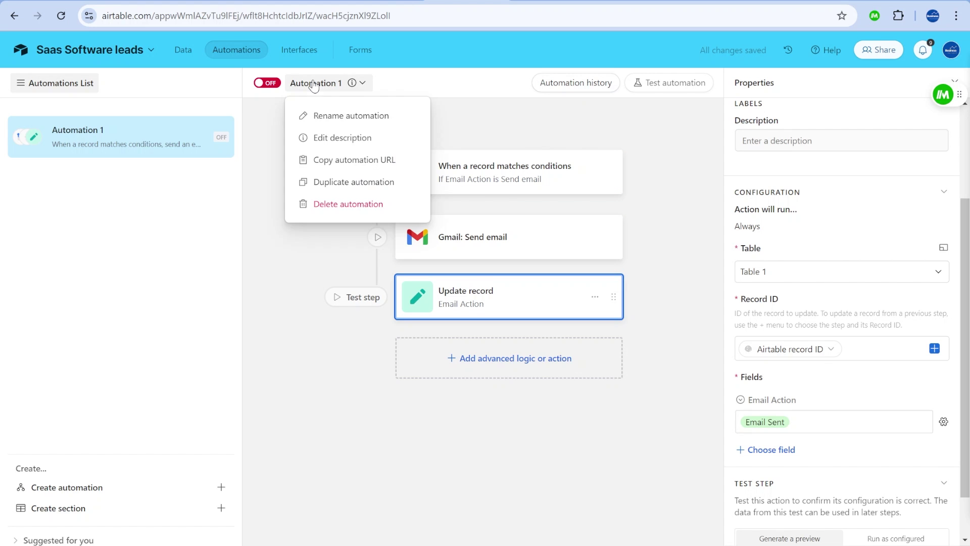
click(315, 81)
text(Email sending)
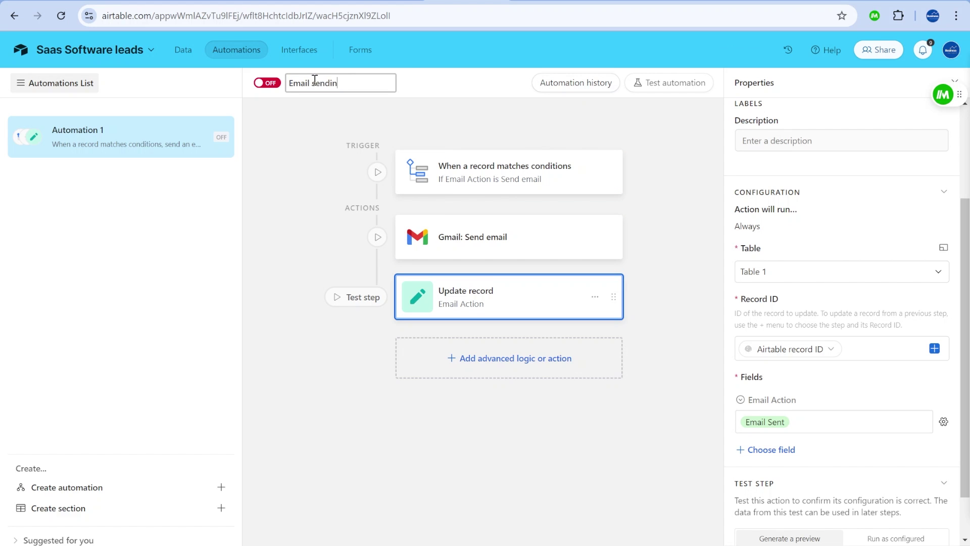
click(267, 82)
Copy row 4's Send email value into Email Action for rows 1 and 2, then check row 1's Message body.
key(alt+Left)
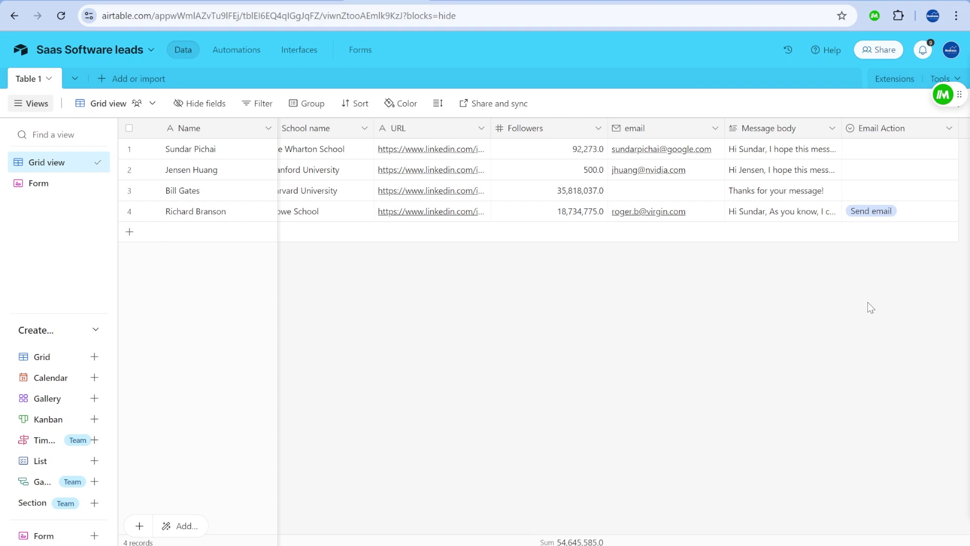
click(872, 221)
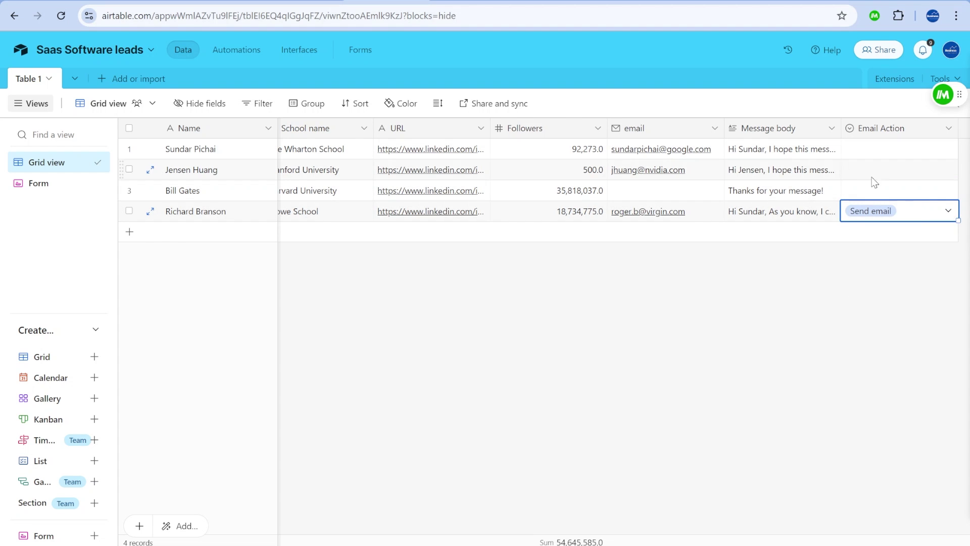
key(ctrl+c)
drag(899, 150, 910, 176)
key(ctrl+v)
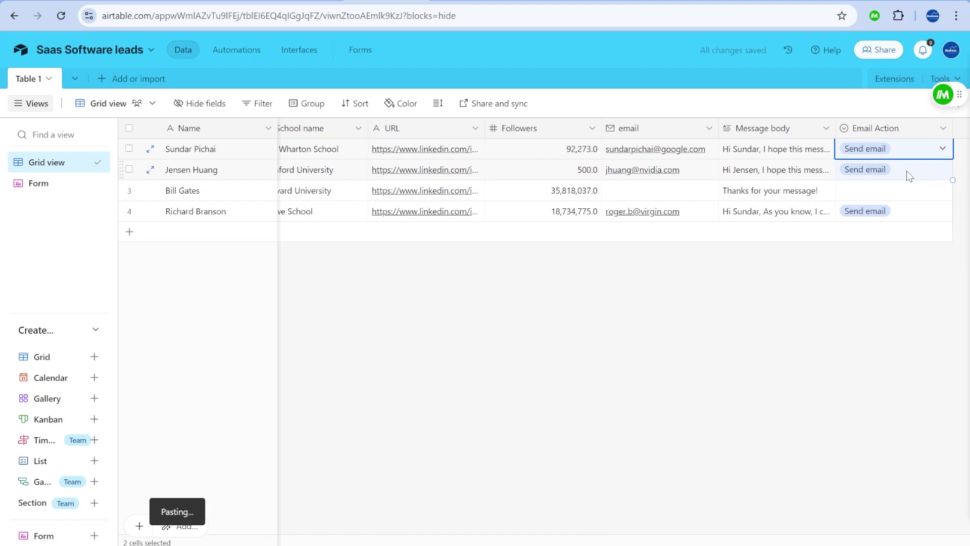
click(764, 151)
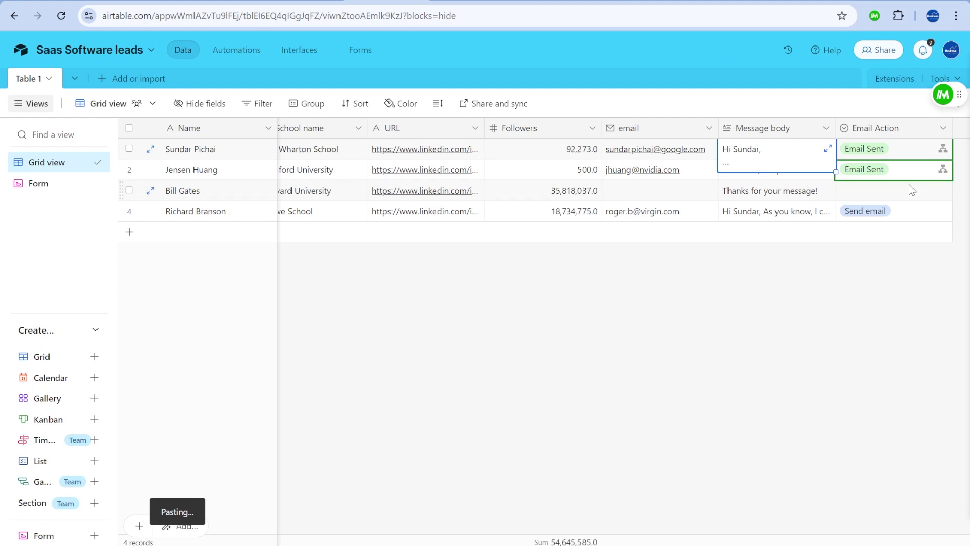
Review both received Hello emails in Gmail using the Older/Newer arrows.
key(ctrl+Tab)
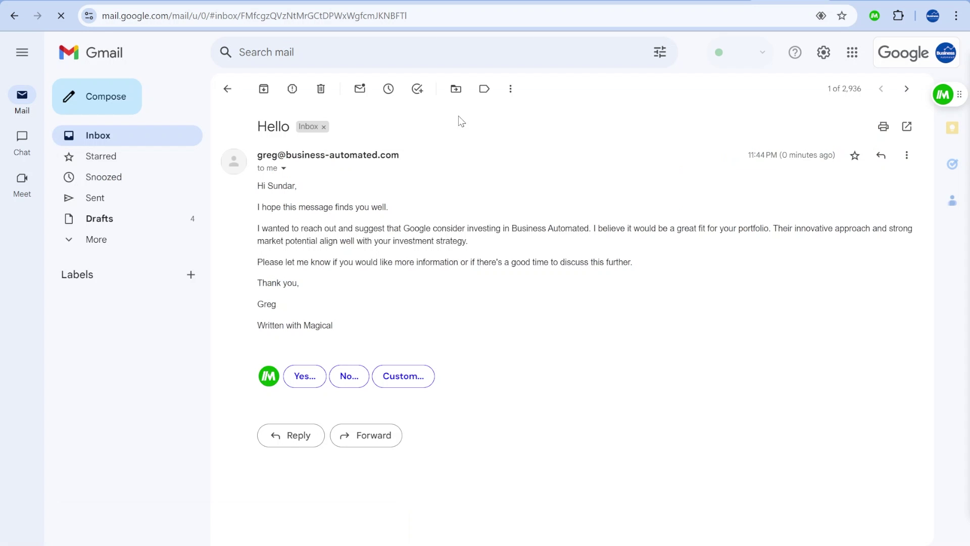
drag(376, 319, 278, 207)
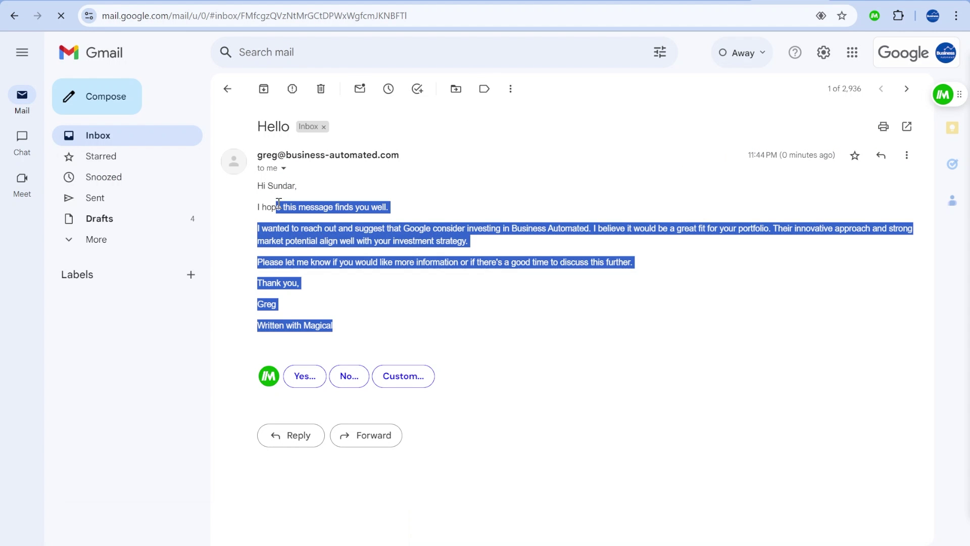
click(906, 90)
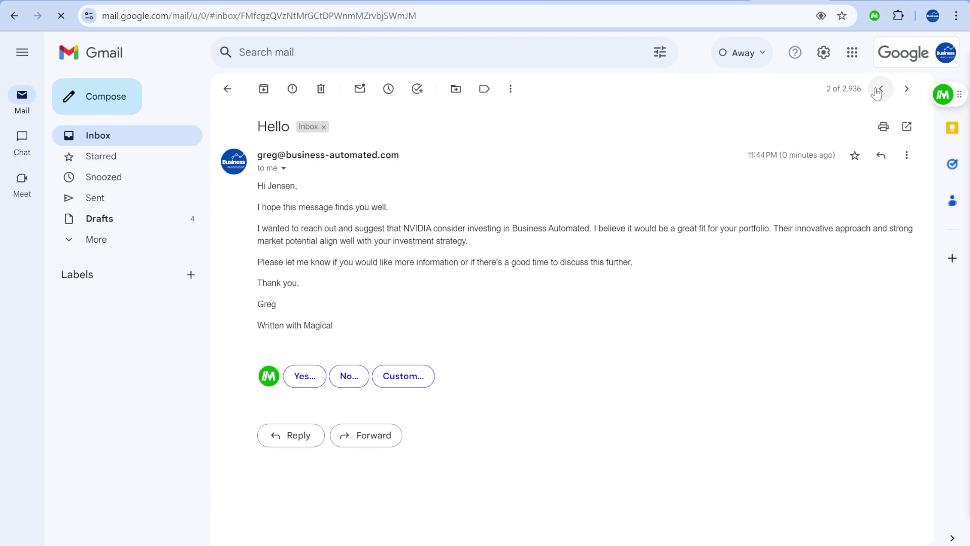
click(881, 88)
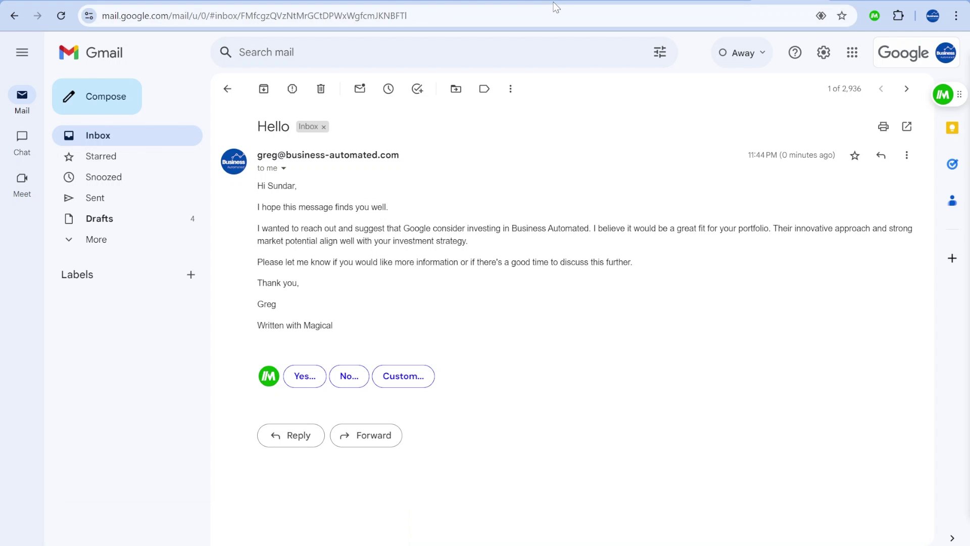
Glance at the Magical Web Store page, then switch to the LinkedIn profile.
click(580, 2)
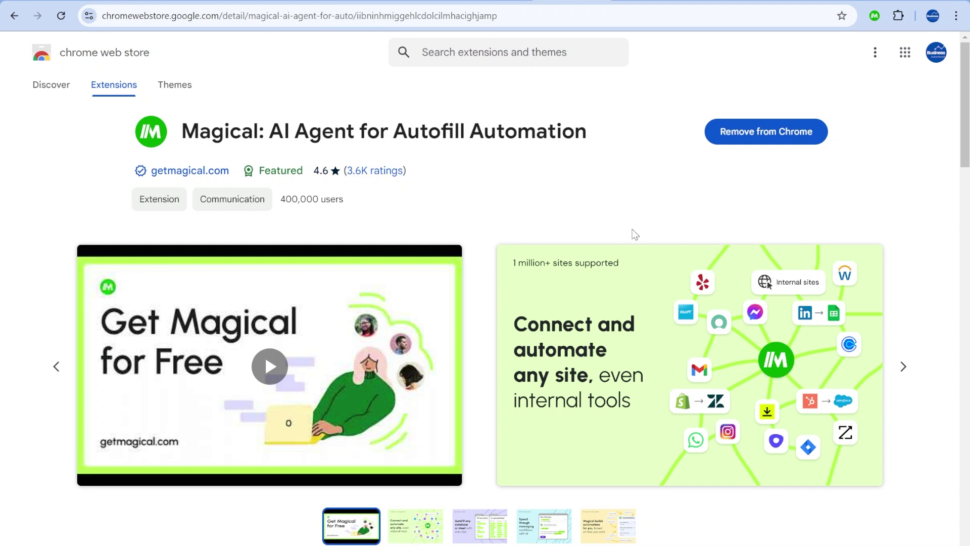
scroll(634, 234, down, 8)
scroll(543, 160, up, 4)
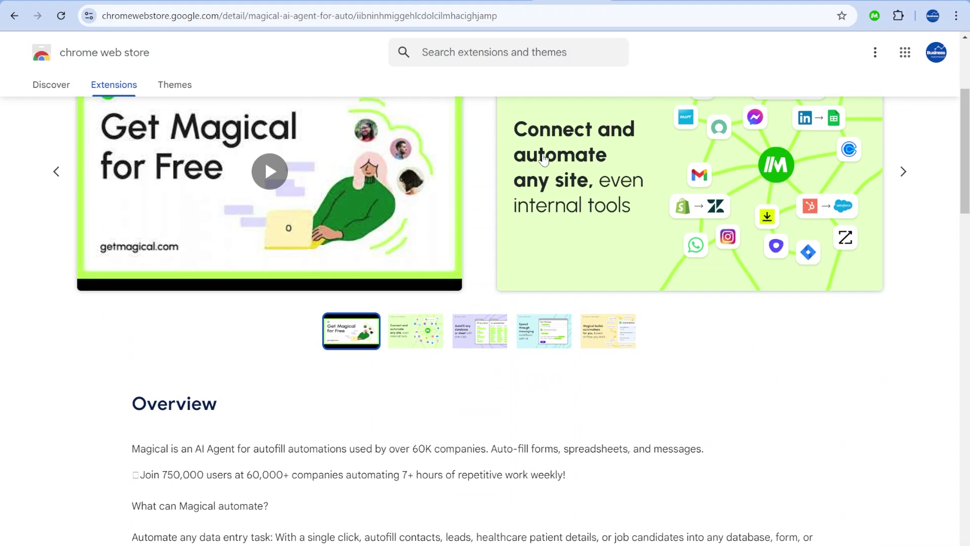
click(303, 3)
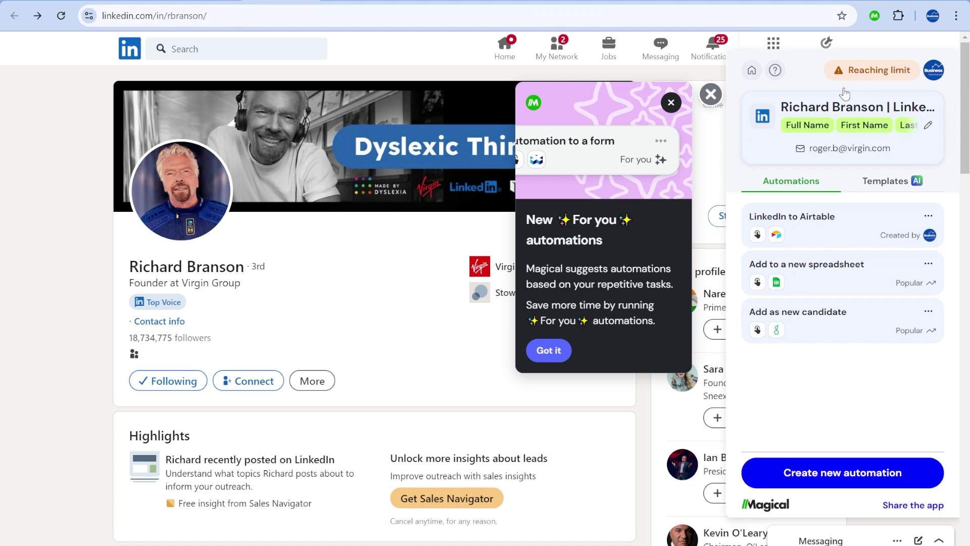